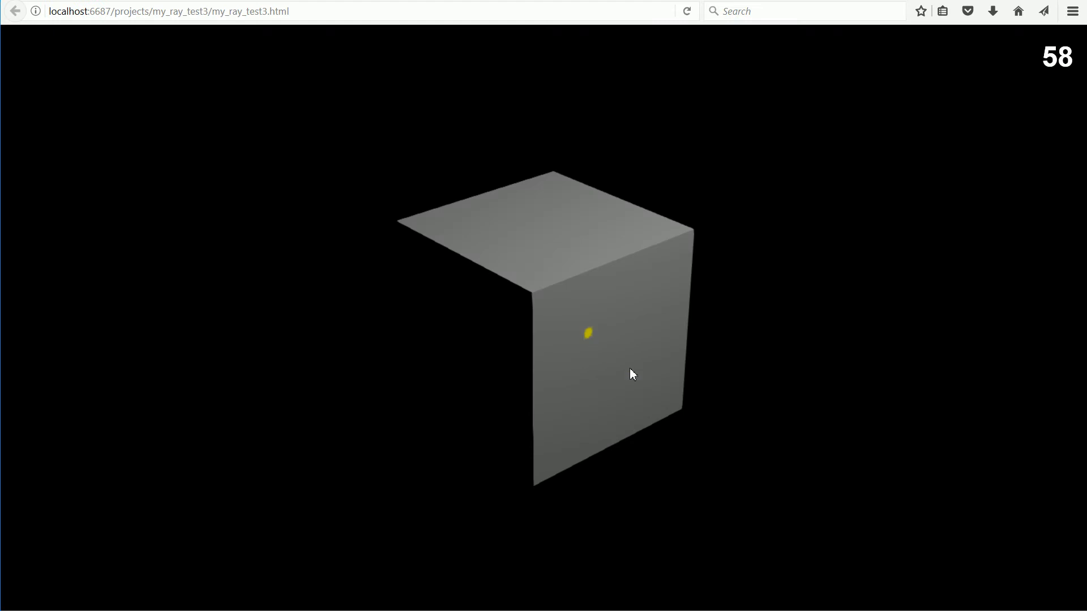
- Test the ray casting demo by placing decals on several spots of the grey cube's faces
{"action": "left_click", "coordinate": [528, 217]}
{"action": "left_click", "coordinate": [496, 344]}
{"action": "left_click", "coordinate": [441, 368]}
{"action": "left_click", "coordinate": [465, 324]}
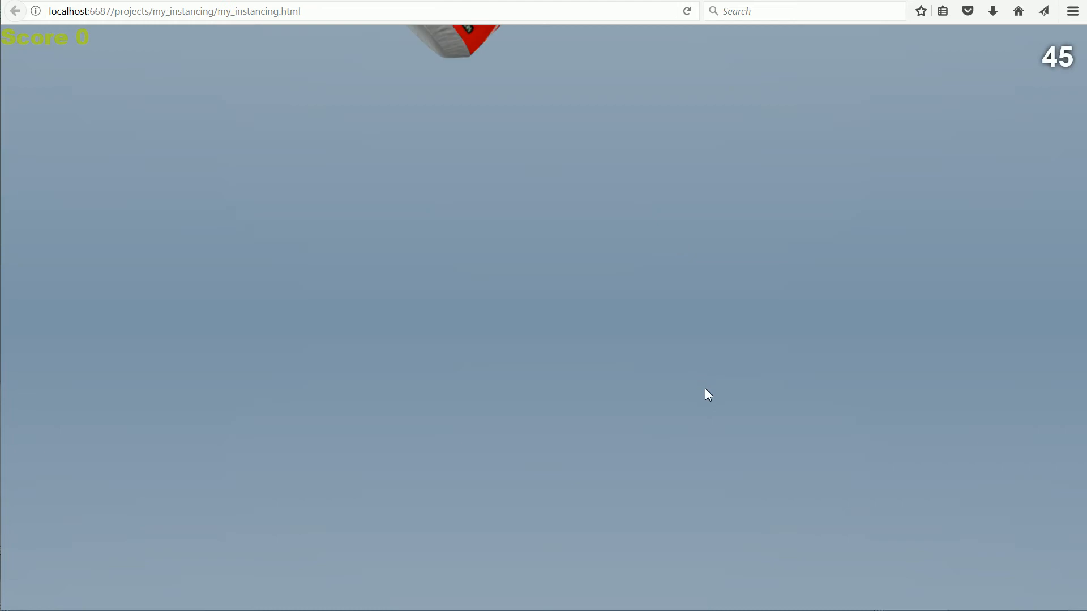
- Test the my_instancing demo by shooting at the falling Coca-Cola cans
{"action": "left_click", "coordinate": [628, 388]}
{"action": "left_click", "coordinate": [637, 375]}
{"action": "left_click", "coordinate": [632, 392]}
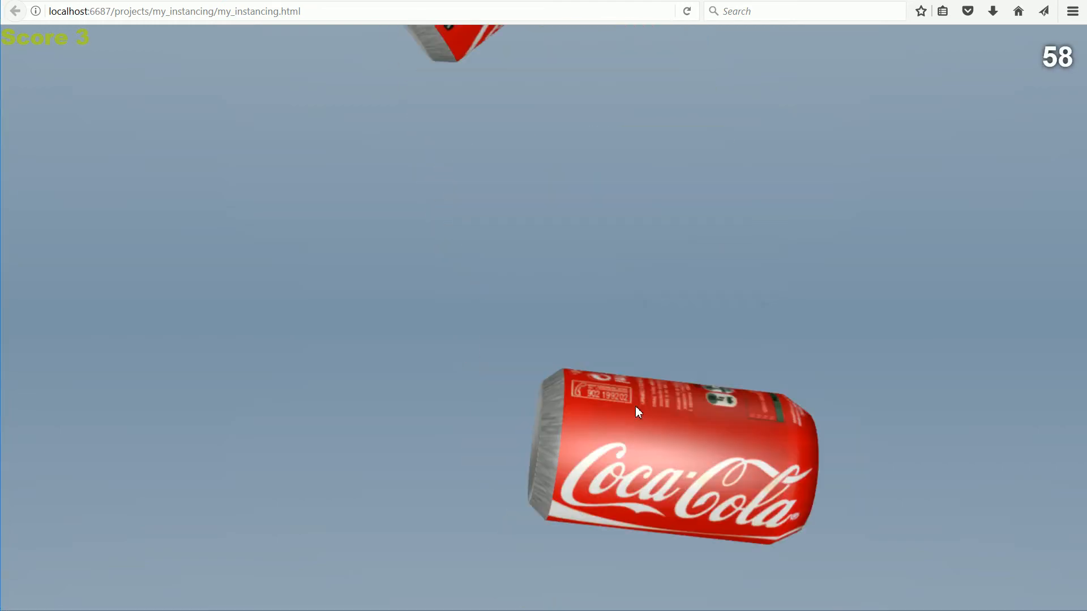
{"action": "left_click", "coordinate": [635, 406]}
{"action": "left_click", "coordinate": [680, 419]}
{"action": "left_click", "coordinate": [746, 430]}
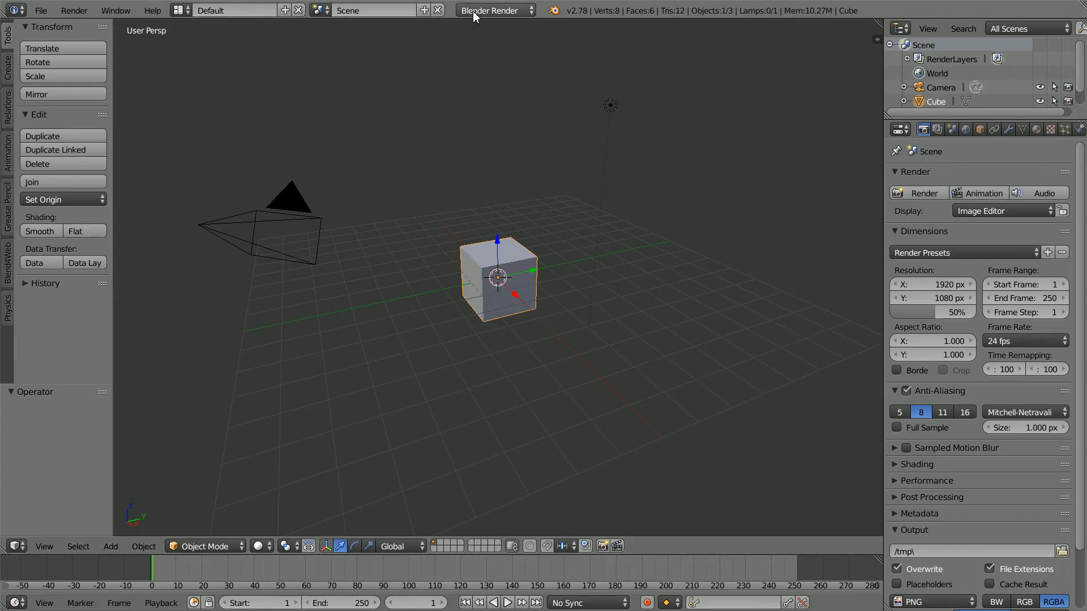
- In Blender, switch the render engine to Blend4Web and apply its recommended shading options
{"action": "left_click", "coordinate": [473, 12]}
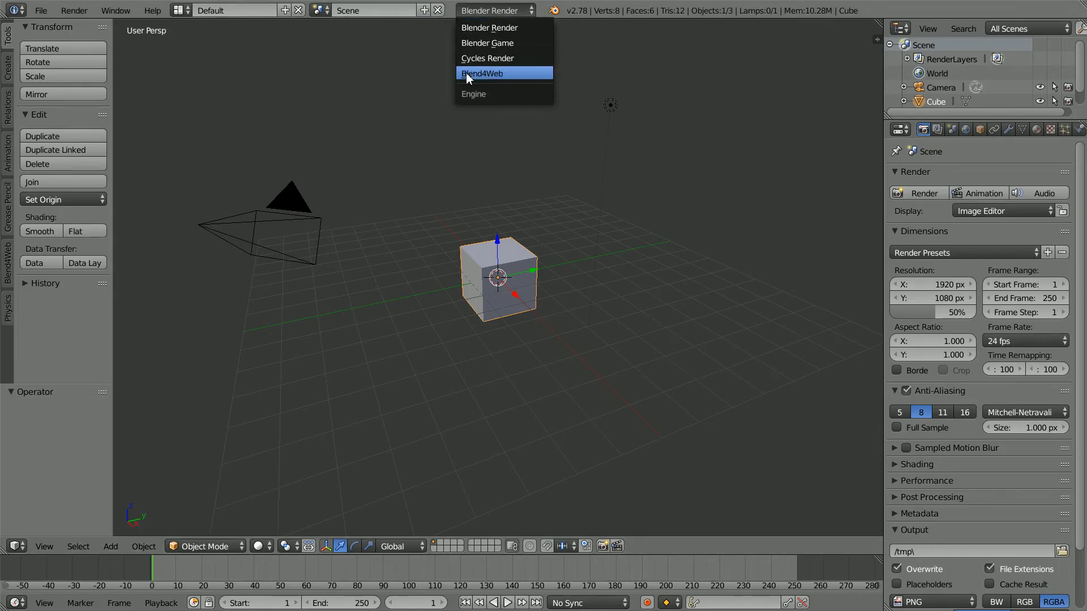
{"action": "left_click", "coordinate": [538, 72]}
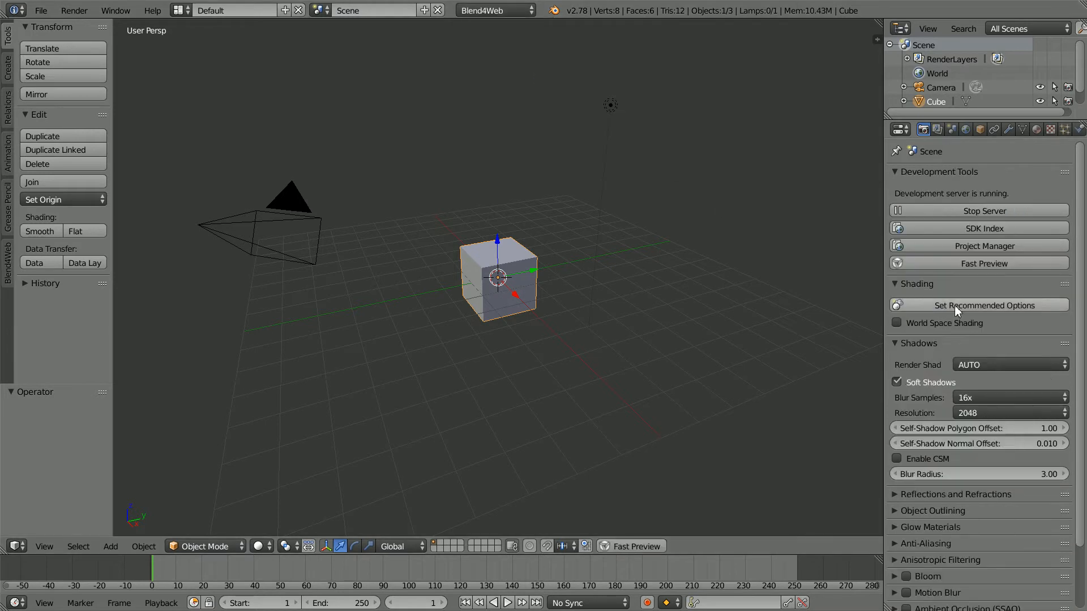
{"action": "left_click", "coordinate": [1037, 304]}
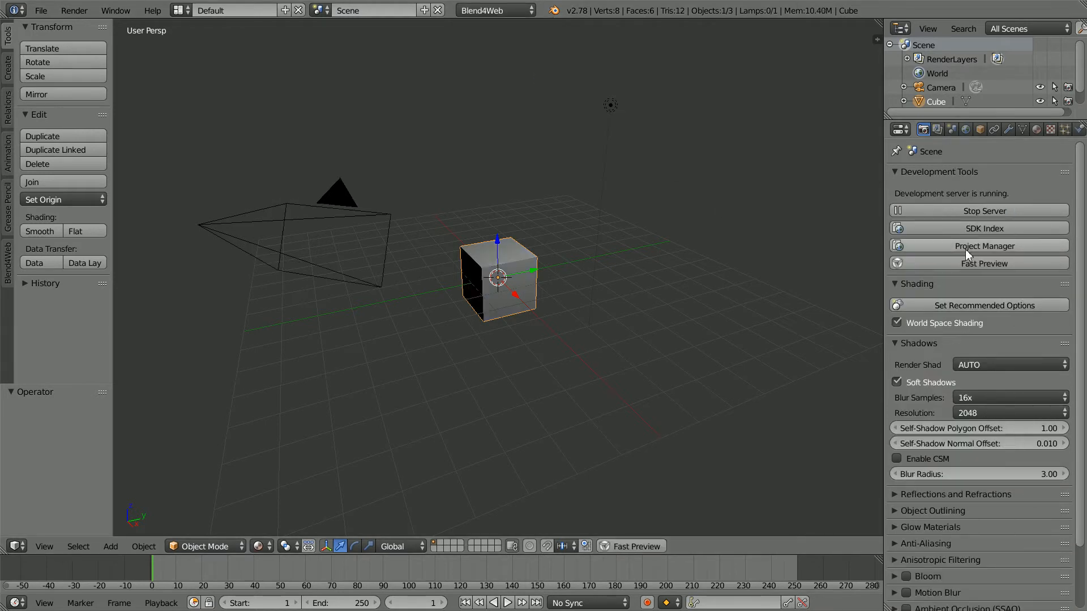
- Create a new project named my_ray_test3 in the Blend4Web Project Manager with the default options
{"action": "left_click", "coordinate": [1018, 246]}
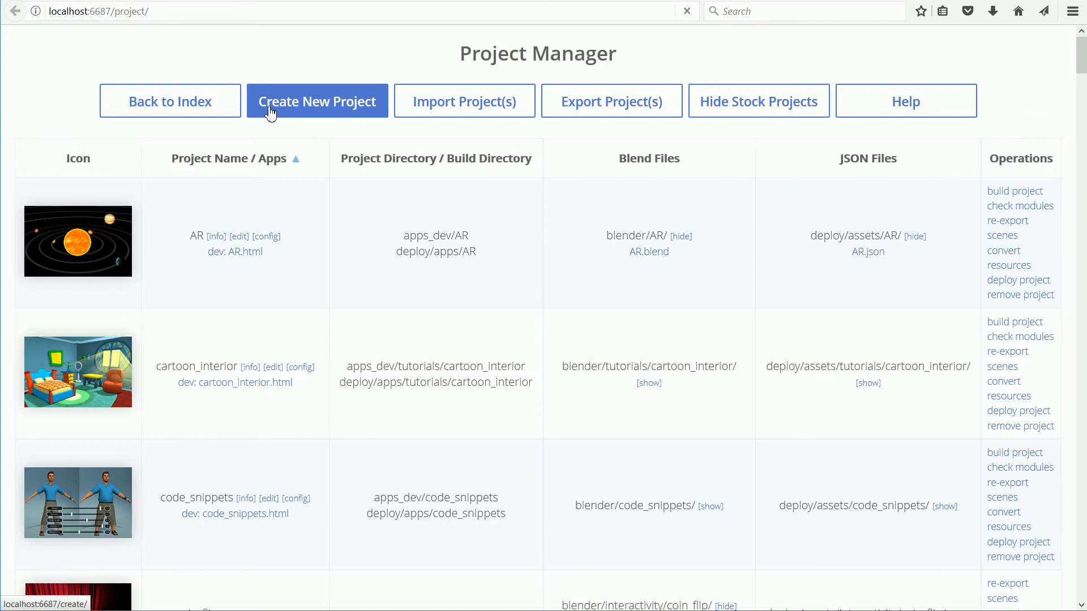
{"action": "left_click", "coordinate": [347, 108]}
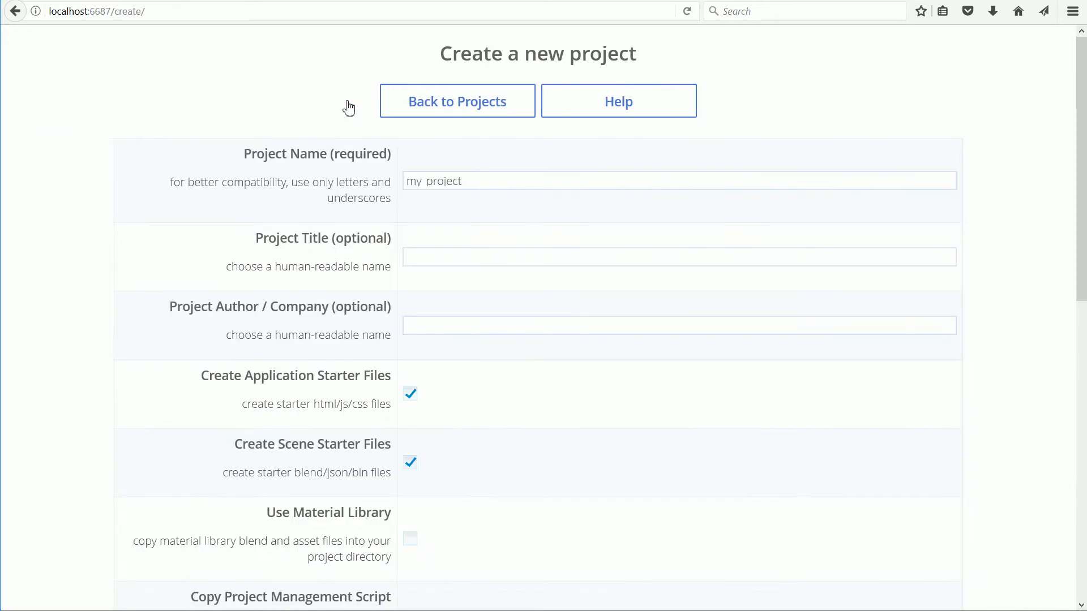
{"action": "left_click_drag", "start_coordinate": [463, 180], "coordinate": [432, 186]}
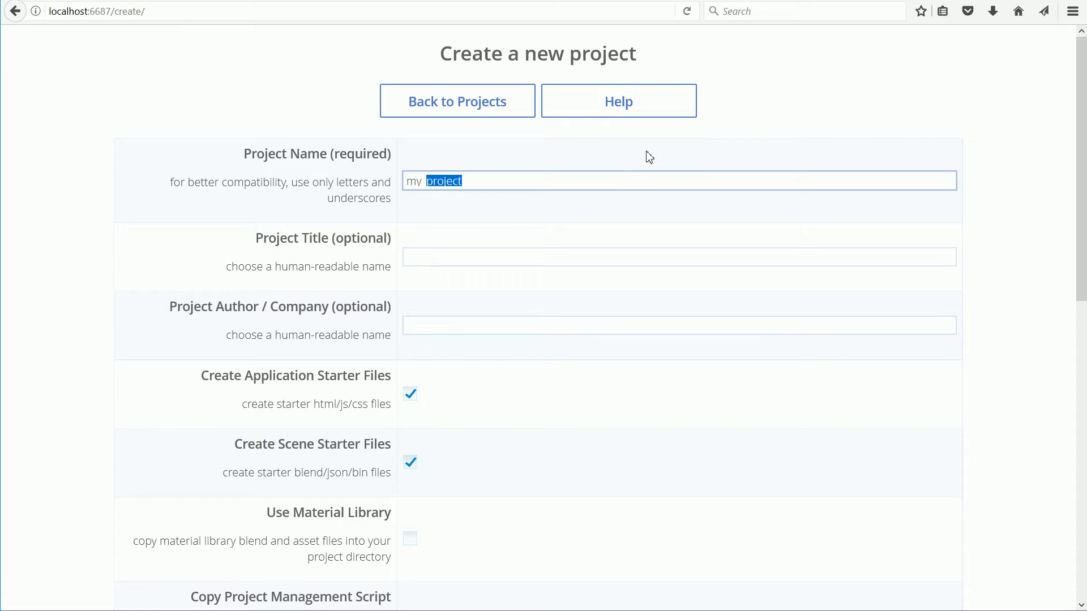
{"action": "type", "text": "r"}
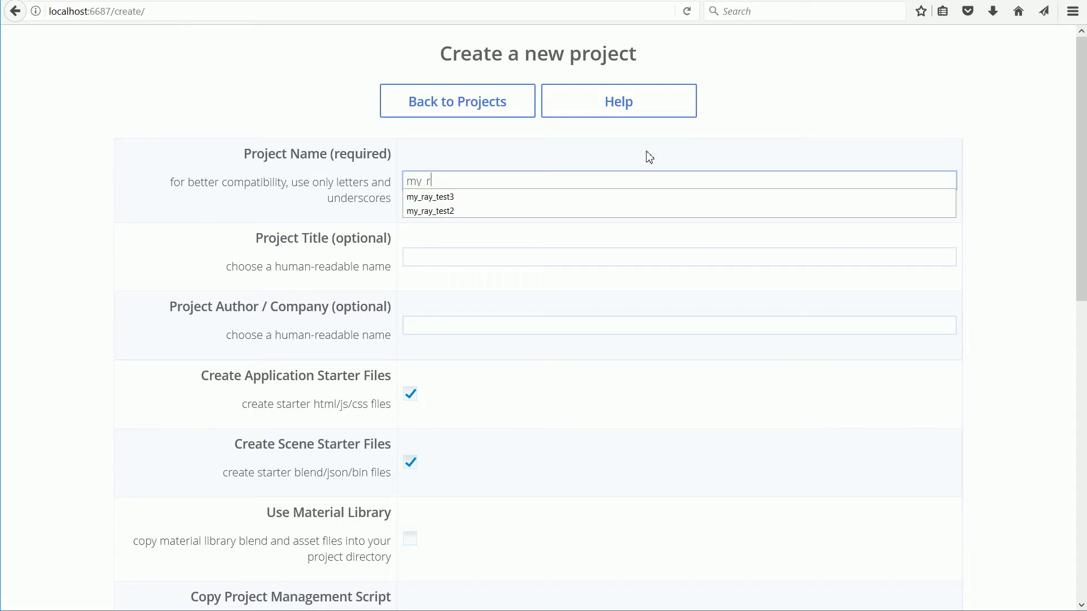
{"action": "left_click", "coordinate": [450, 197]}
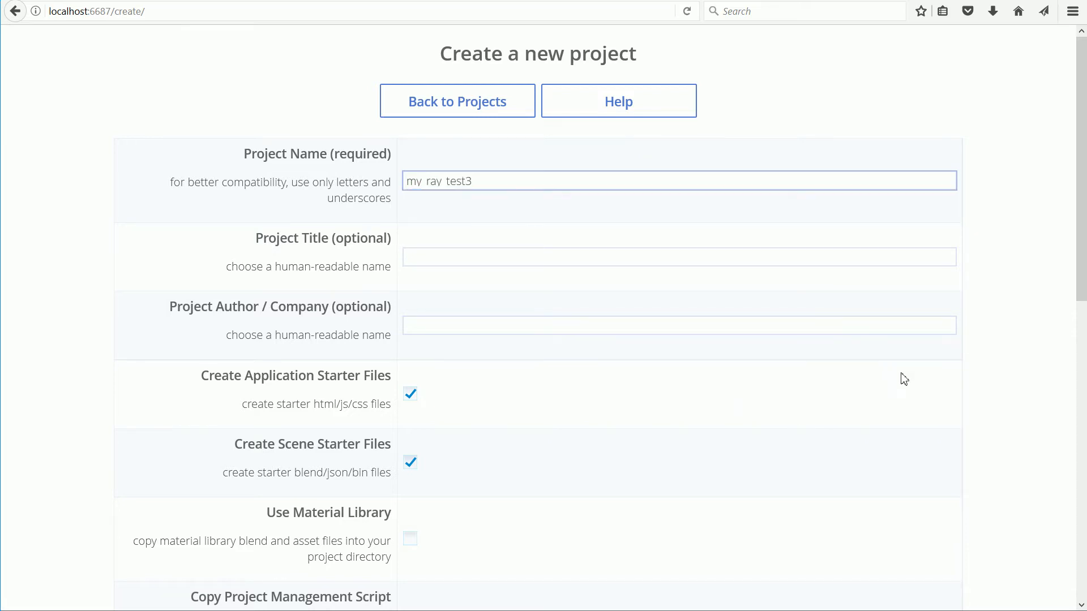
{"action": "left_click_drag", "start_coordinate": [1080, 225], "coordinate": [1067, 605]}
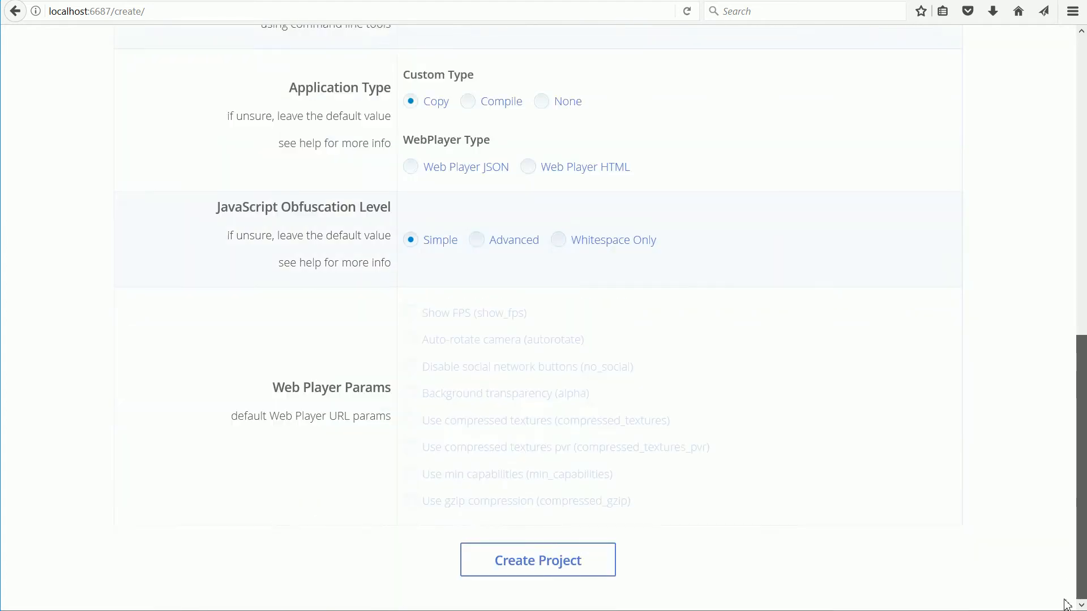
{"action": "left_click", "coordinate": [589, 564]}
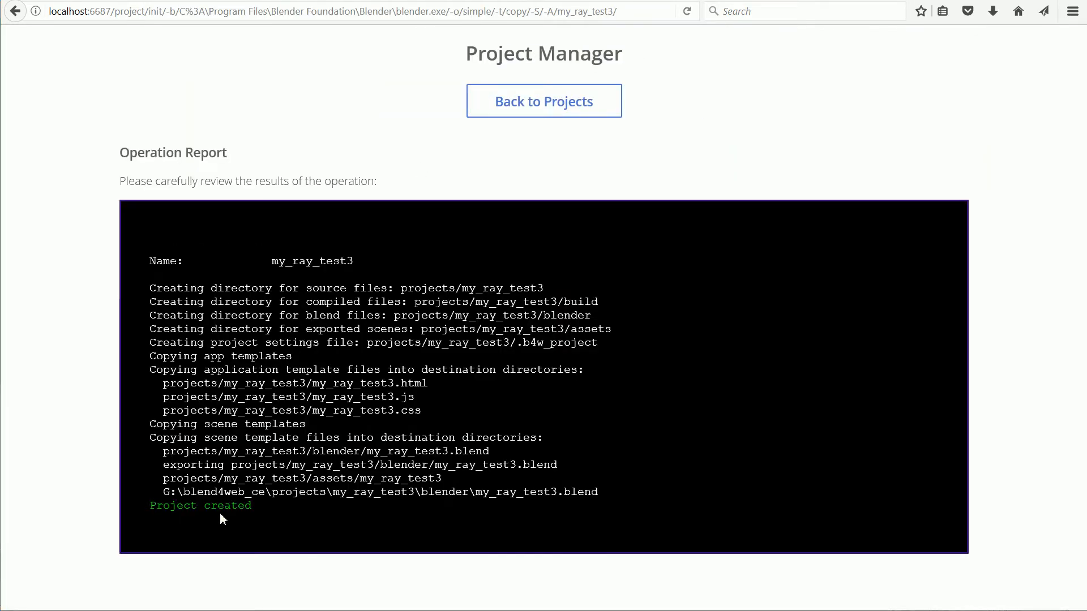
- Return to the project list, open my_ray_test3.blend and switch to Blender
{"action": "left_click", "coordinate": [566, 110]}
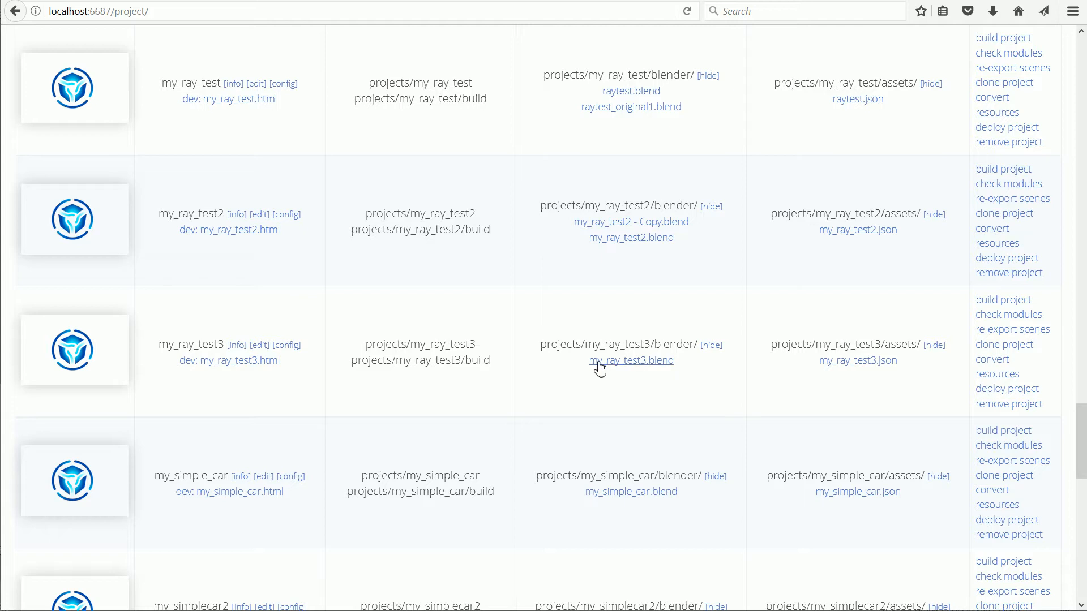
{"action": "left_click", "coordinate": [638, 368]}
{"action": "key", "text": "alt+Tab"}
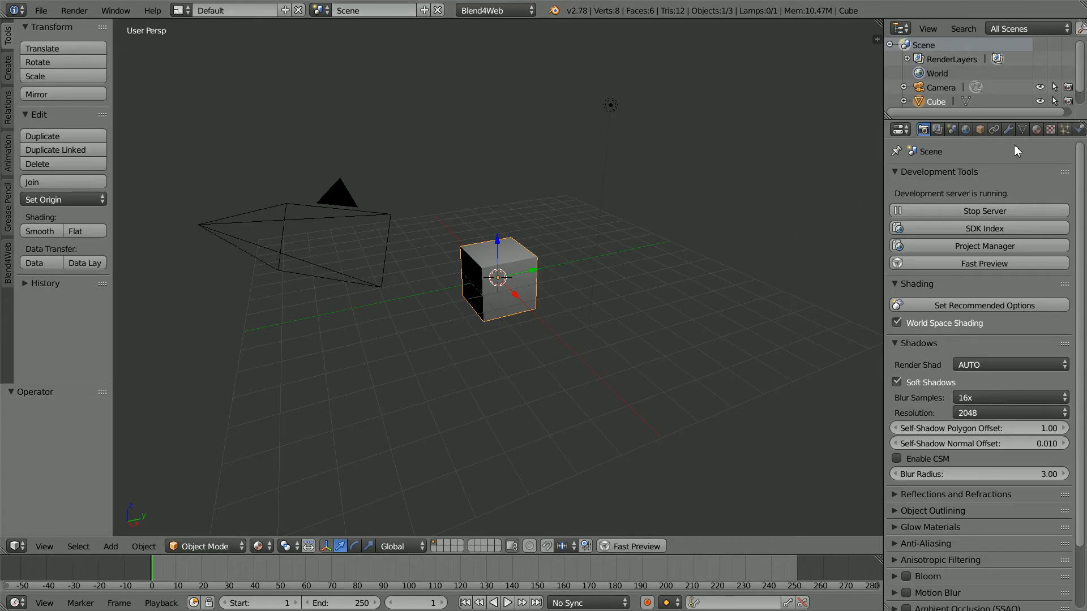
- Enable Object Physics and Collision Bounds for the cube, and Object Physics for the camera
{"action": "left_click", "coordinate": [1079, 129]}
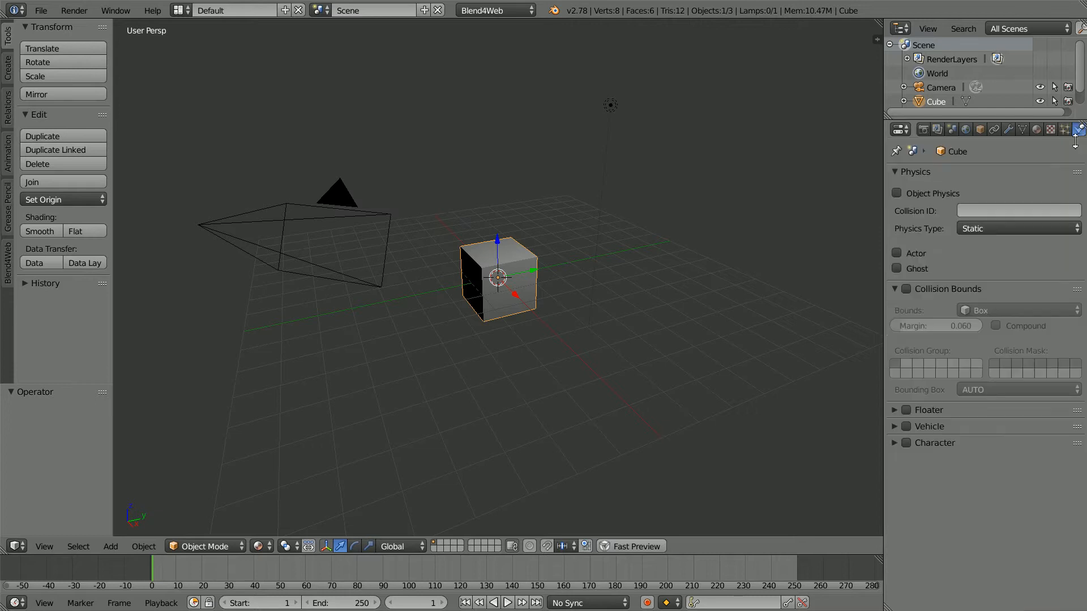
{"action": "left_click", "coordinate": [897, 194]}
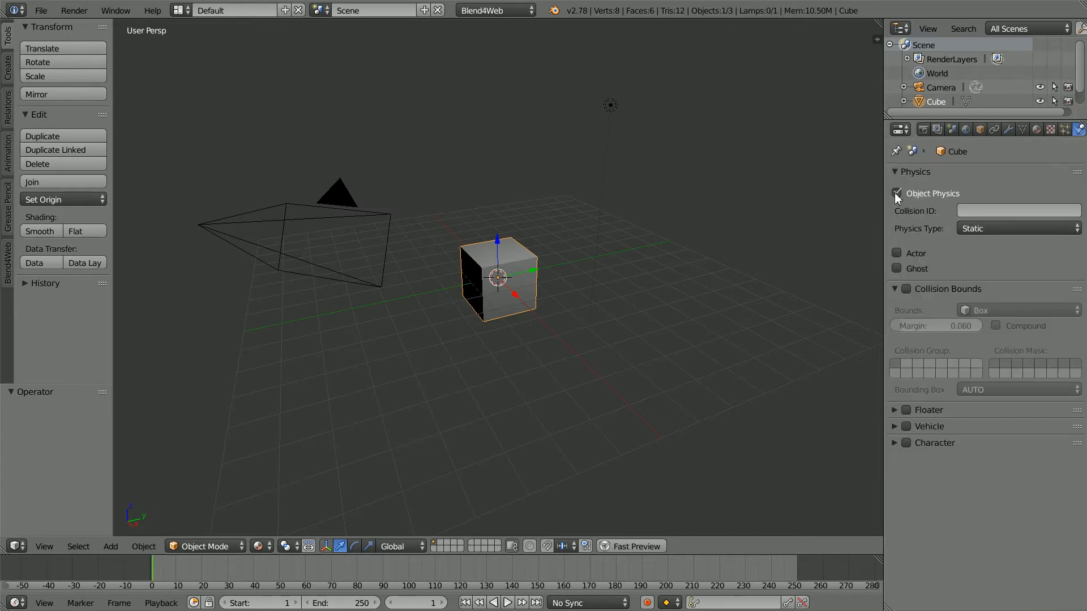
{"action": "left_click", "coordinate": [907, 290]}
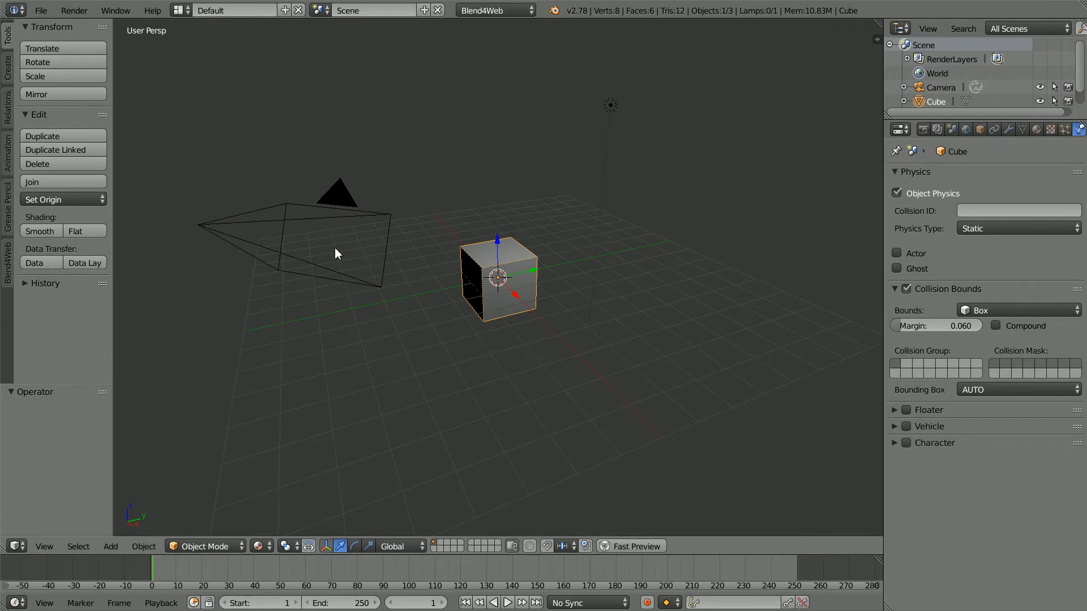
{"action": "right_click", "coordinate": [295, 209]}
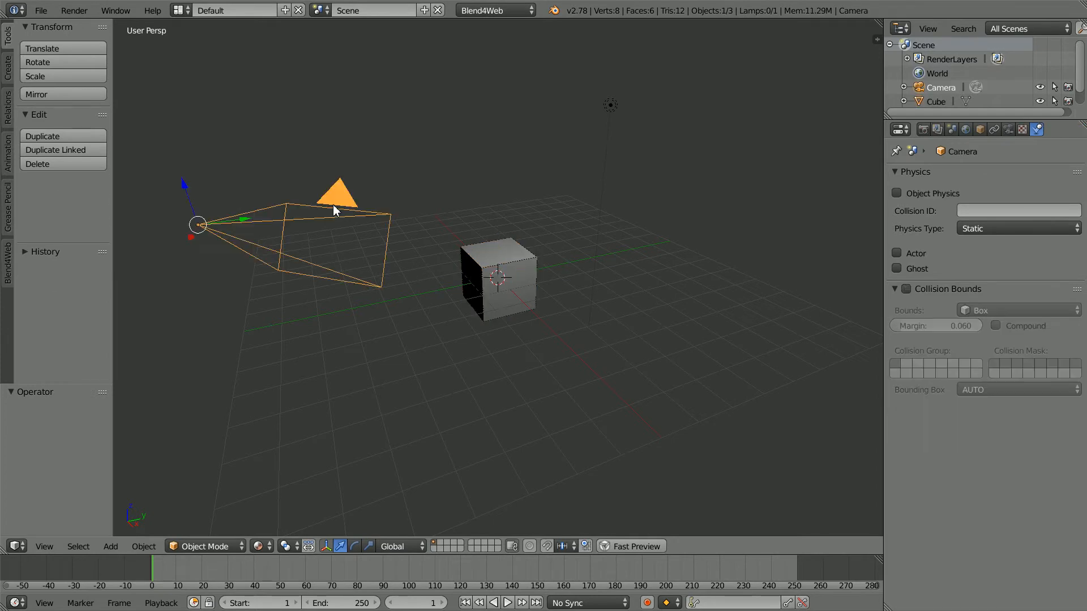
{"action": "left_click", "coordinate": [898, 193]}
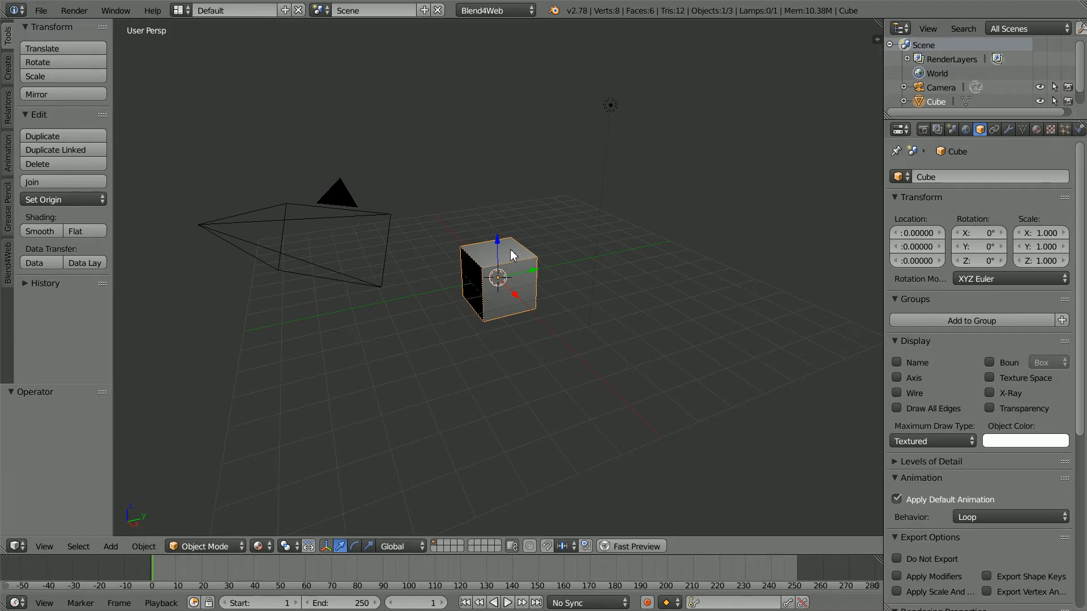
- Append the Decal object from blend4web_ce\blender\code_snippets\raytest\raytest.blend into the scene
{"action": "left_click", "coordinate": [44, 11]}
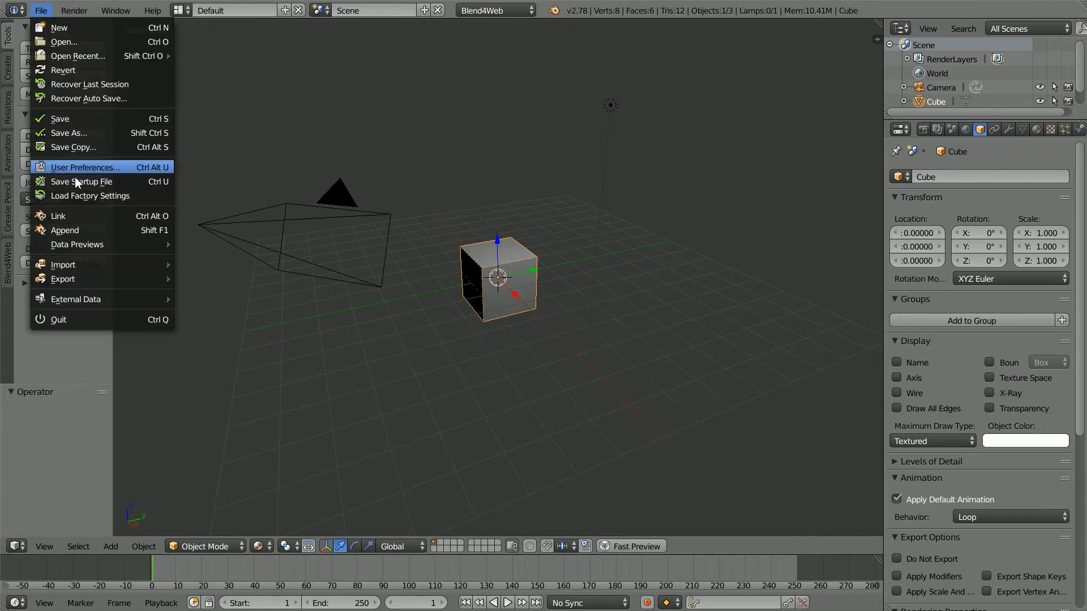
{"action": "left_click", "coordinate": [92, 232]}
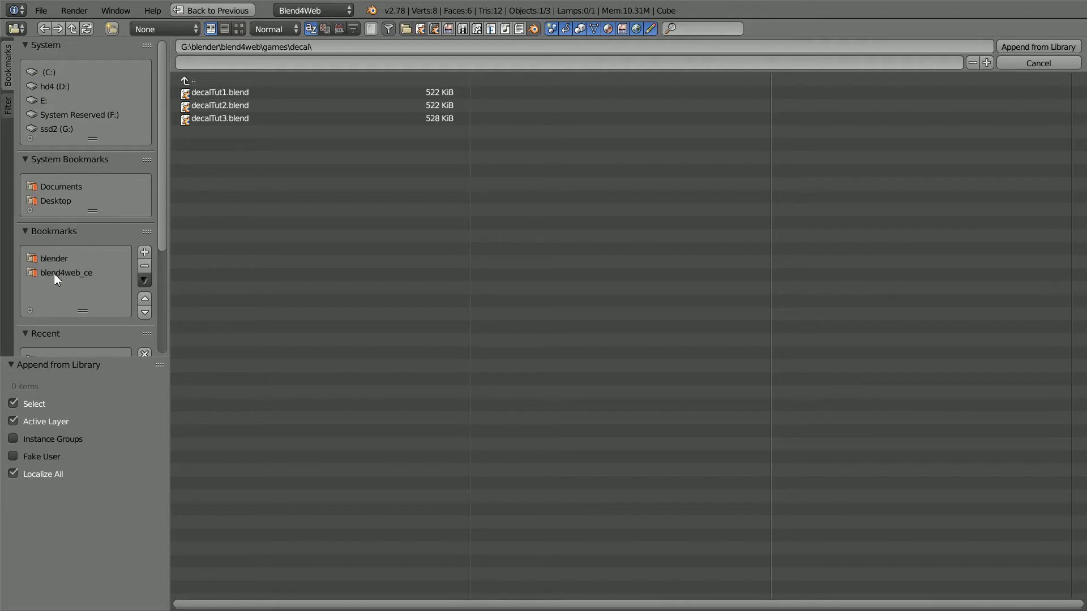
{"action": "left_click", "coordinate": [74, 272]}
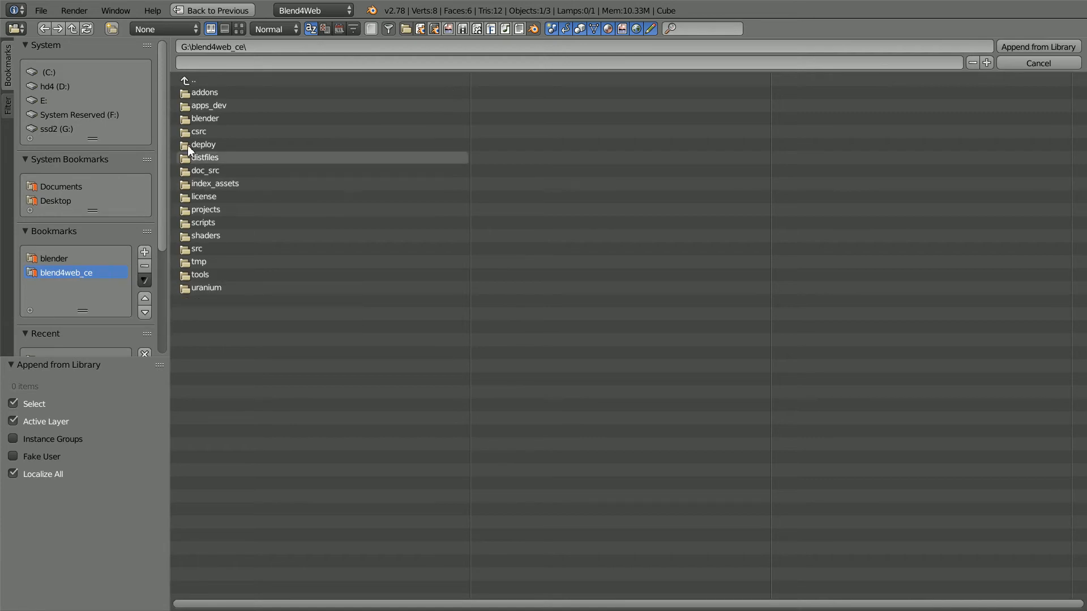
{"action": "left_click", "coordinate": [208, 120]}
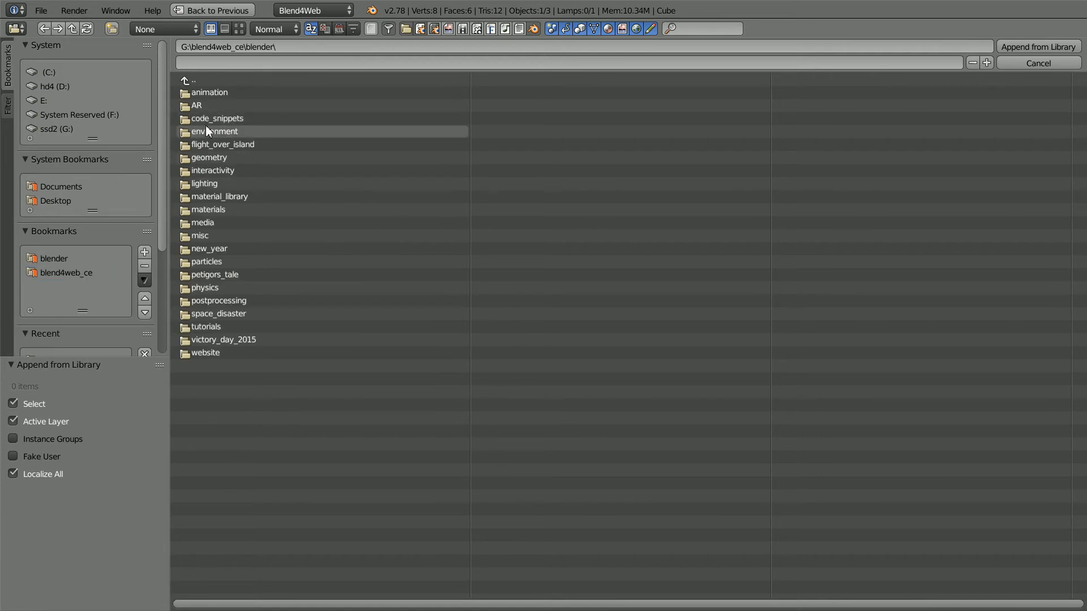
{"action": "left_click", "coordinate": [209, 120]}
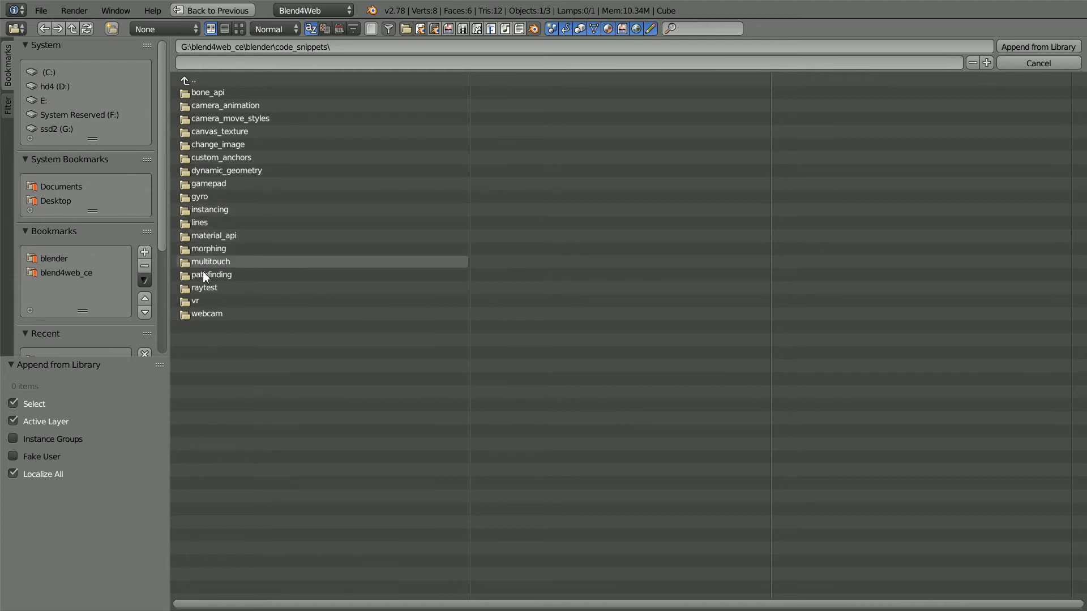
{"action": "left_click", "coordinate": [205, 289]}
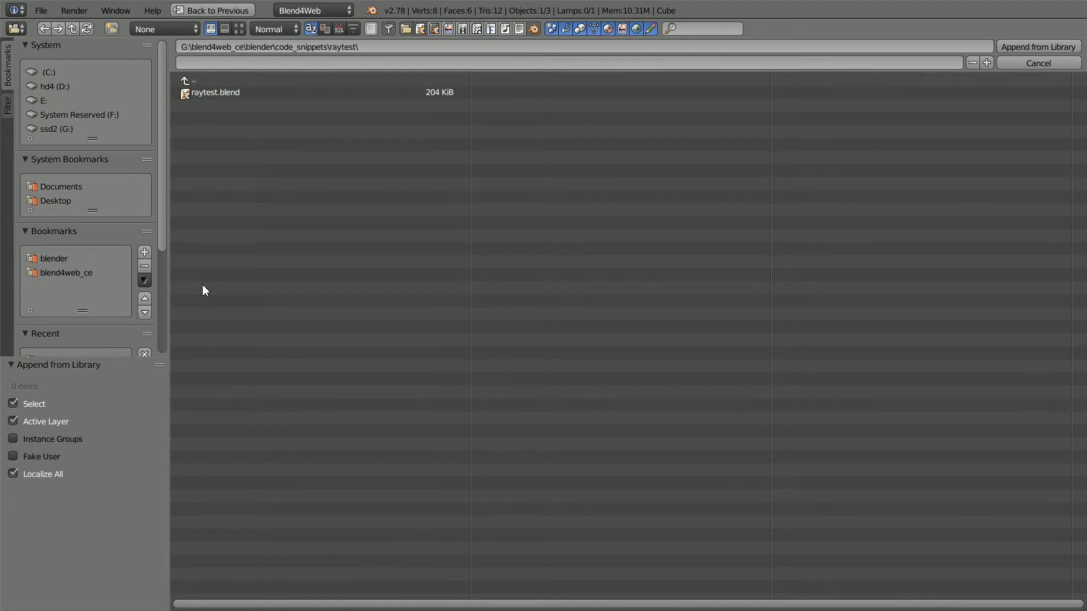
{"action": "left_click", "coordinate": [207, 93]}
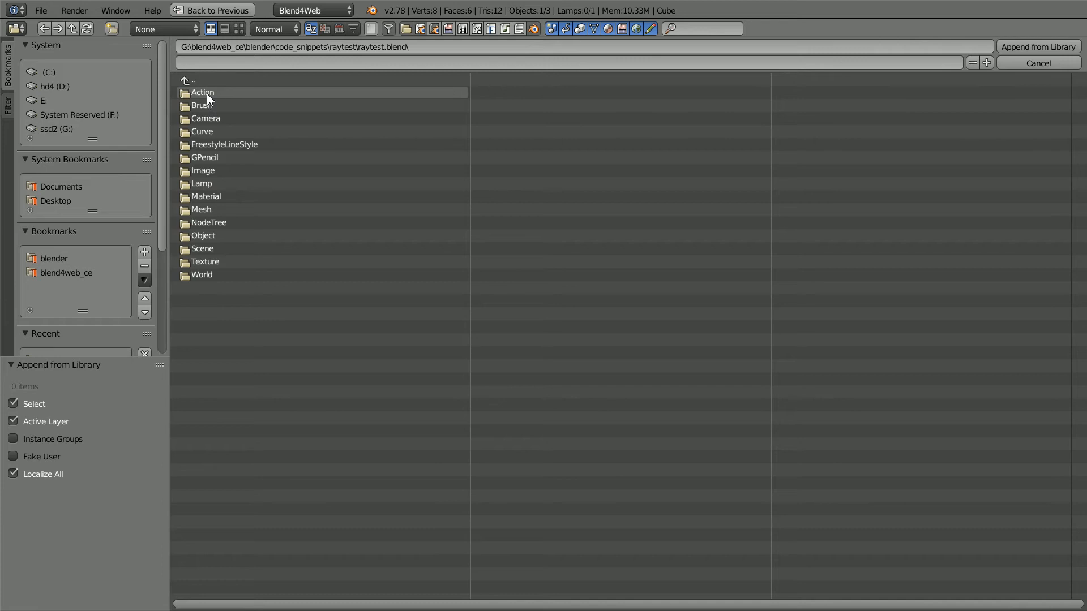
{"action": "left_click", "coordinate": [205, 237]}
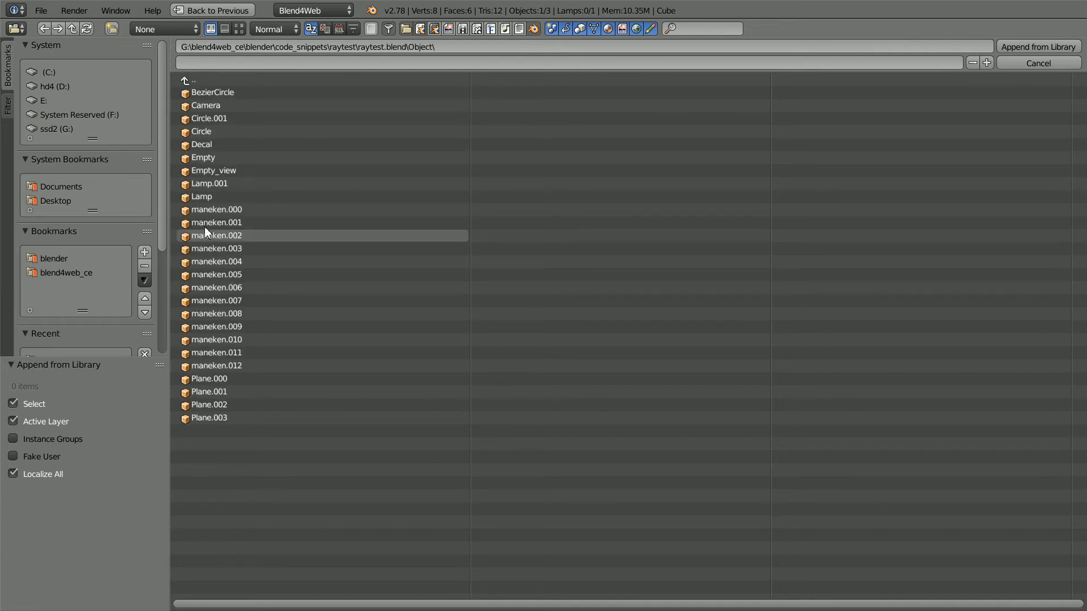
{"action": "left_click", "coordinate": [212, 146]}
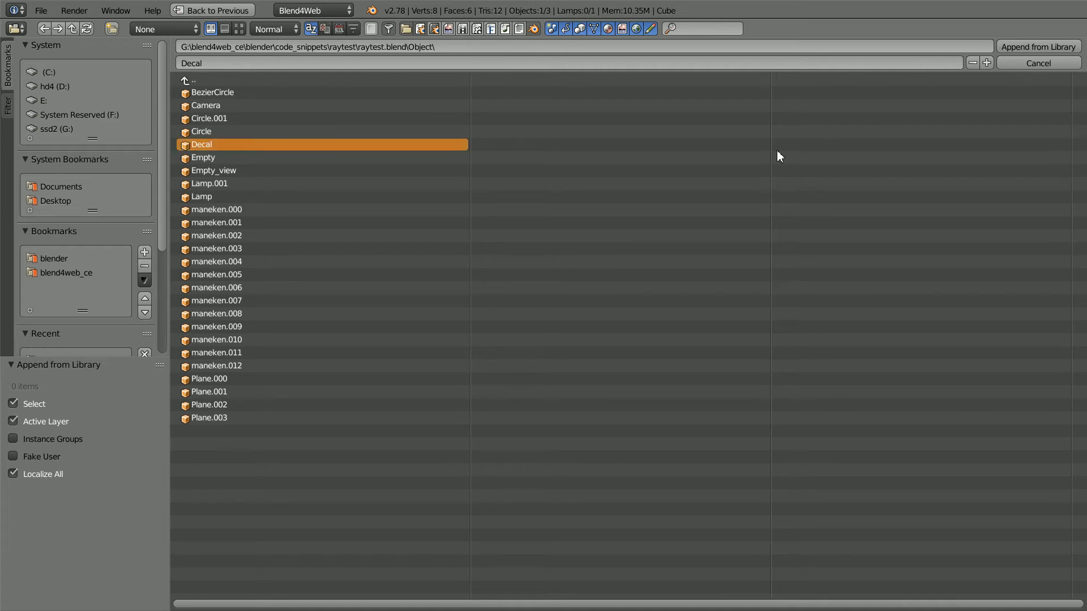
{"action": "left_click", "coordinate": [1042, 47]}
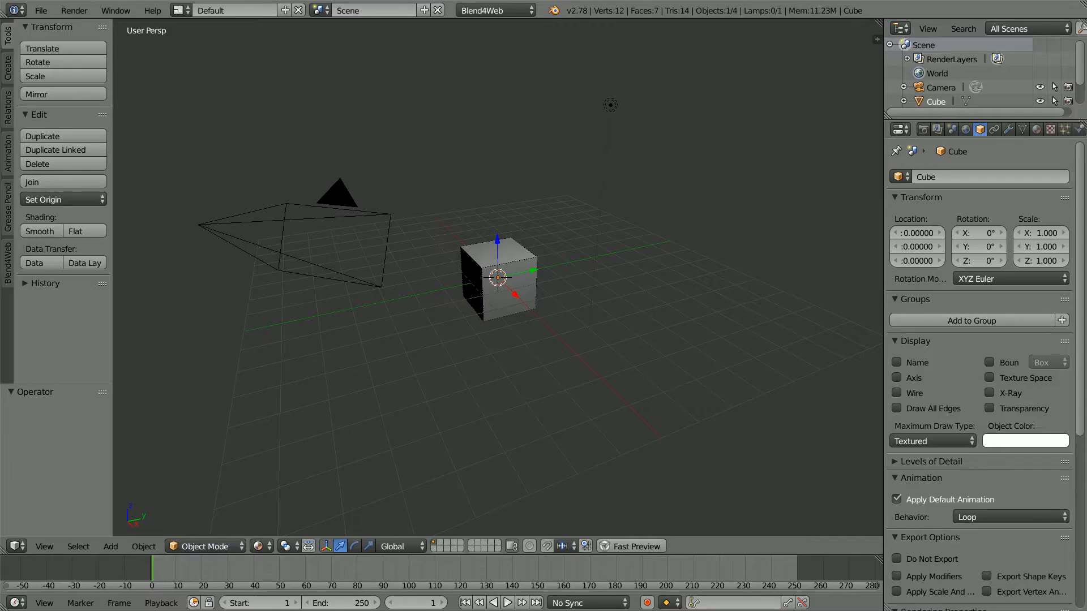
- Enlarge the Outliner, hide the cube in the viewport and select the Decal object
{"action": "left_click_drag", "start_coordinate": [929, 120], "coordinate": [929, 167]}
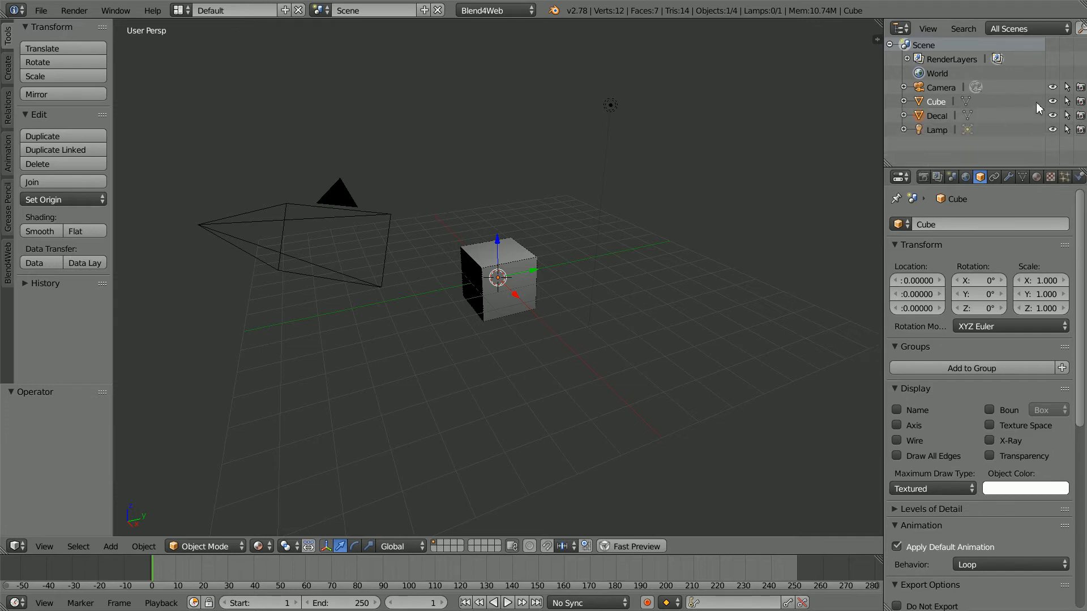
{"action": "left_click", "coordinate": [1052, 101]}
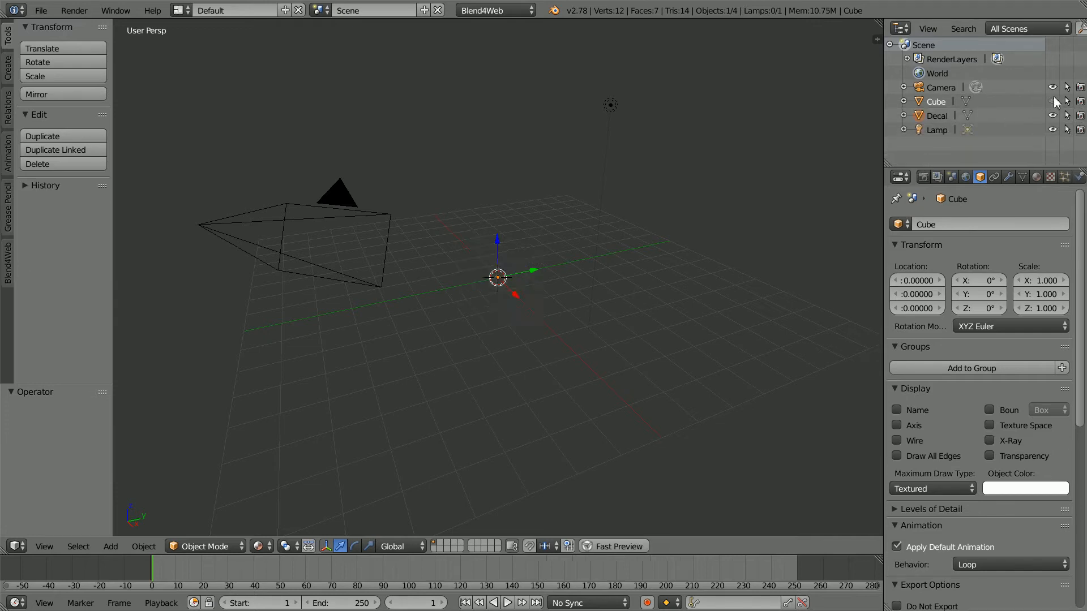
{"action": "left_click", "coordinate": [943, 117]}
- Split the 3D view into two side-by-side areas and turn the second into a UV/Image Editor
{"action": "left_click_drag", "start_coordinate": [875, 26], "coordinate": [488, 45]}
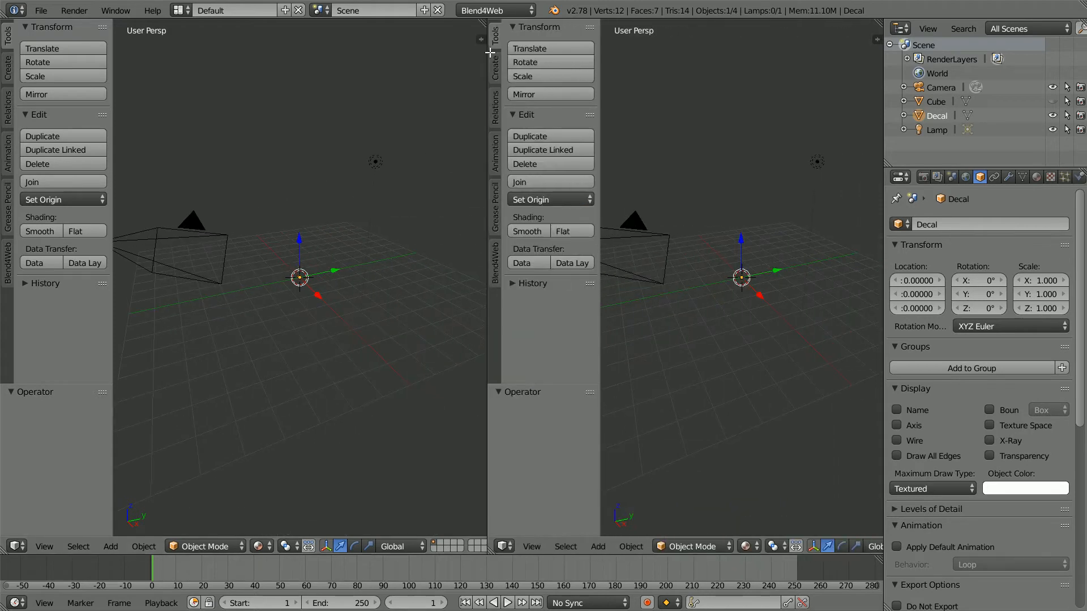
{"action": "left_click", "coordinate": [500, 547]}
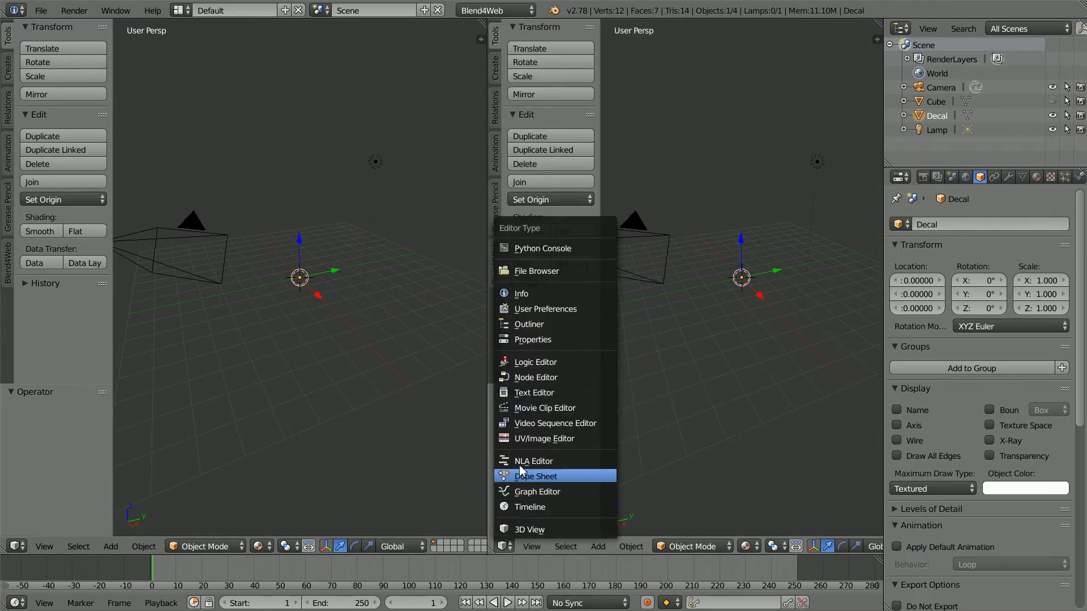
{"action": "left_click", "coordinate": [589, 440]}
- Inspect the Decal's UV-mapped image in Edit Mode, rejoin the split areas and return to Object Mode
{"action": "left_click", "coordinate": [206, 547]}
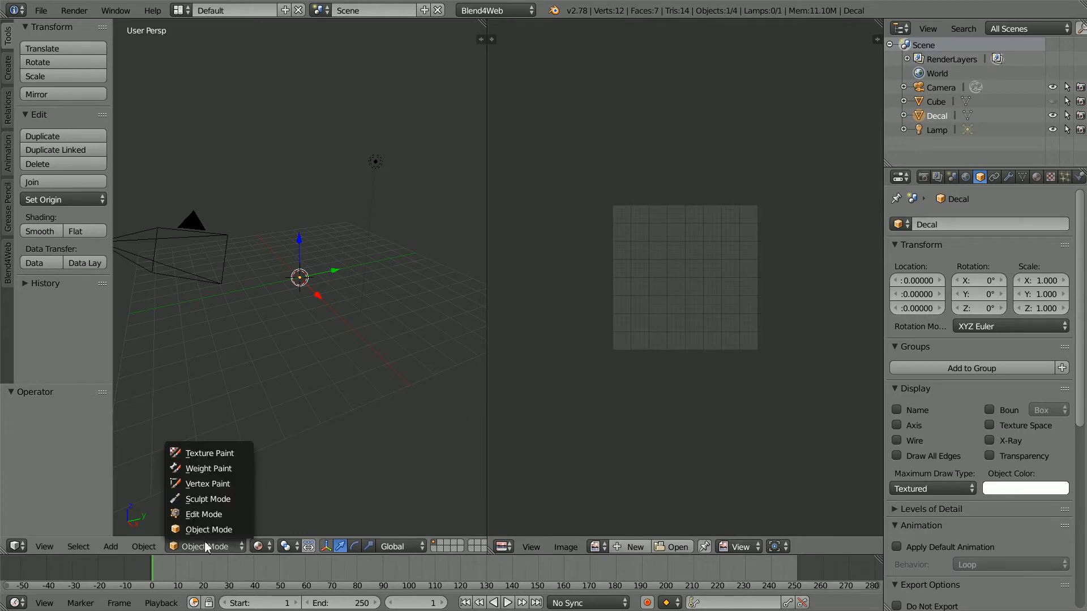
{"action": "left_click", "coordinate": [234, 515]}
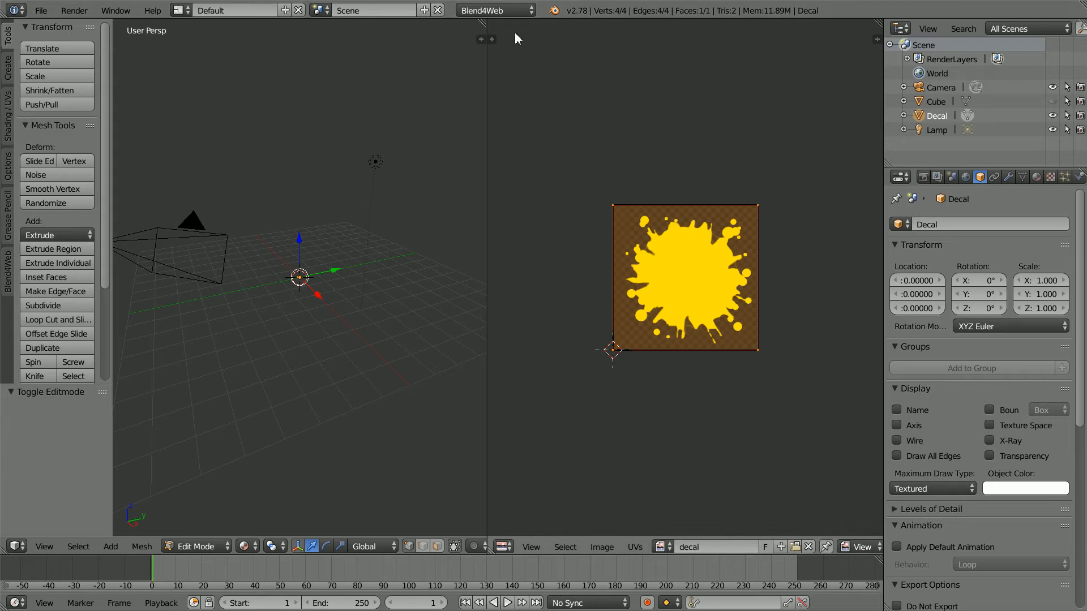
{"action": "left_click_drag", "start_coordinate": [490, 27], "coordinate": [504, 29]}
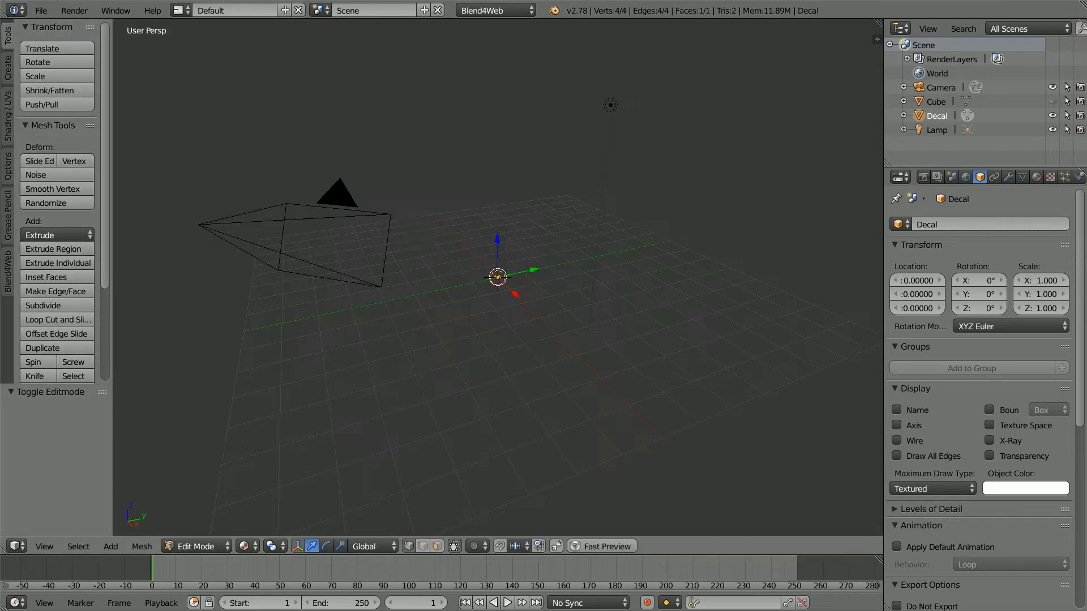
{"action": "left_click", "coordinate": [198, 547]}
{"action": "left_click", "coordinate": [201, 525]}
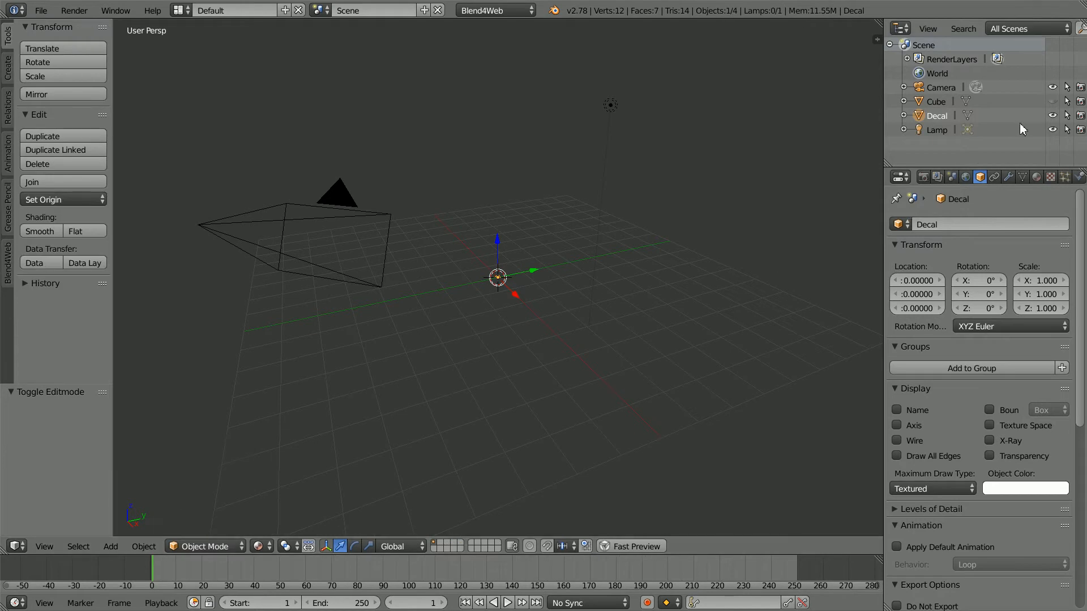
- Unhide the cube in the viewport and set the Decal object's parent to Camera
{"action": "left_click", "coordinate": [1053, 102]}
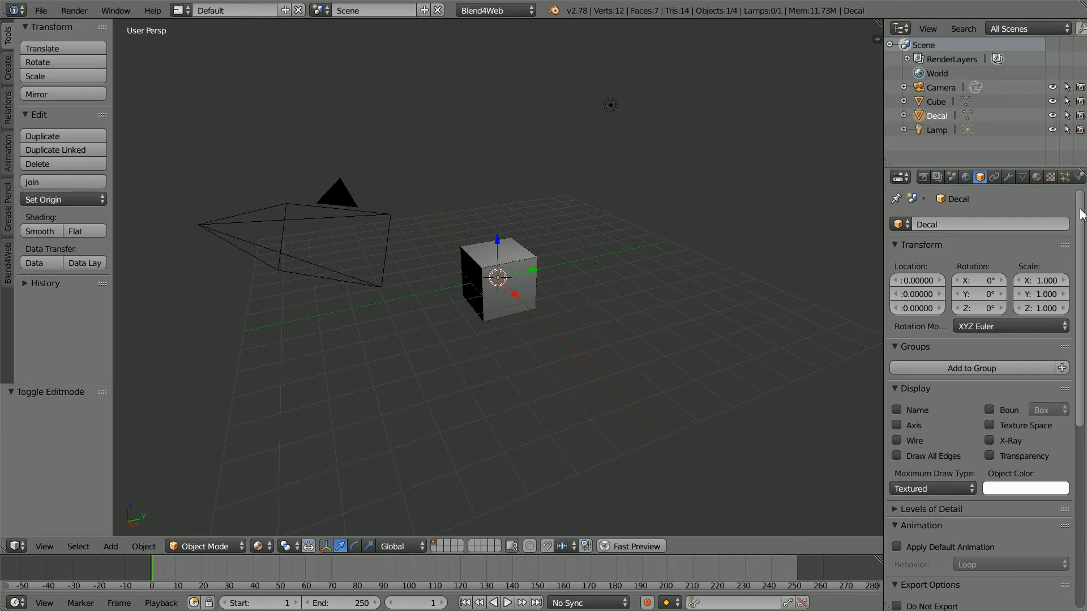
{"action": "scroll", "coordinate": [1076, 218], "scroll_direction": "down", "scroll_amount": 10}
{"action": "scroll", "coordinate": [980, 397], "scroll_direction": "down", "scroll_amount": 2}
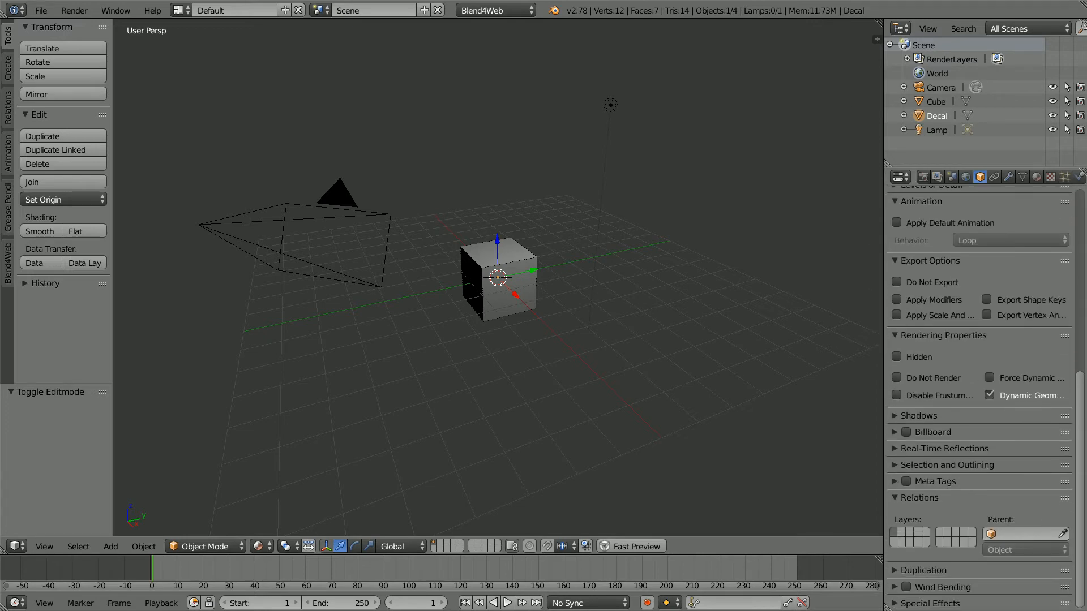
{"action": "left_click", "coordinate": [1010, 535]}
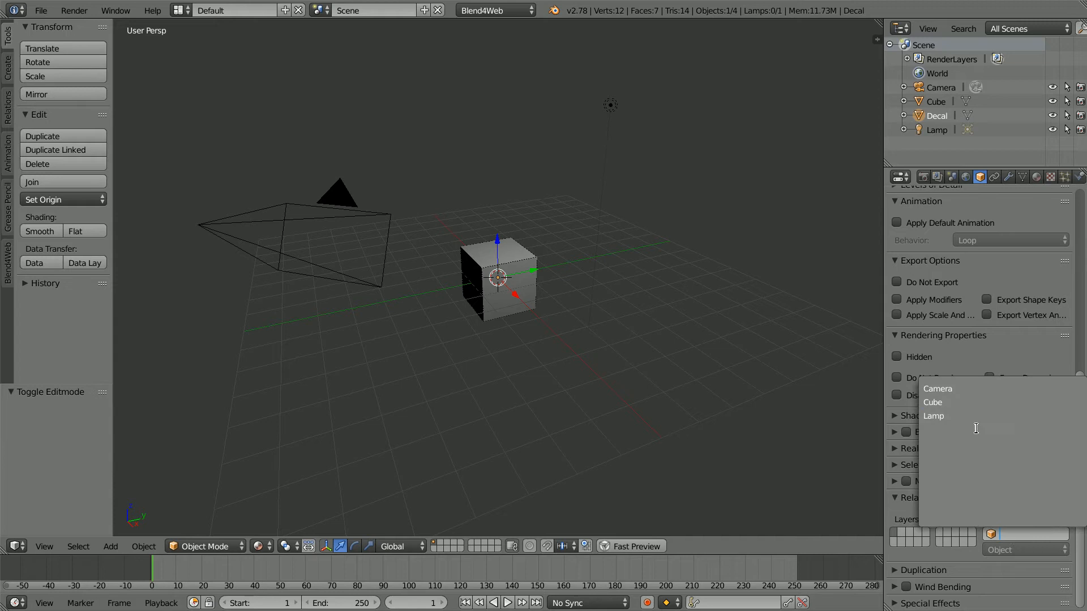
{"action": "left_click", "coordinate": [972, 392]}
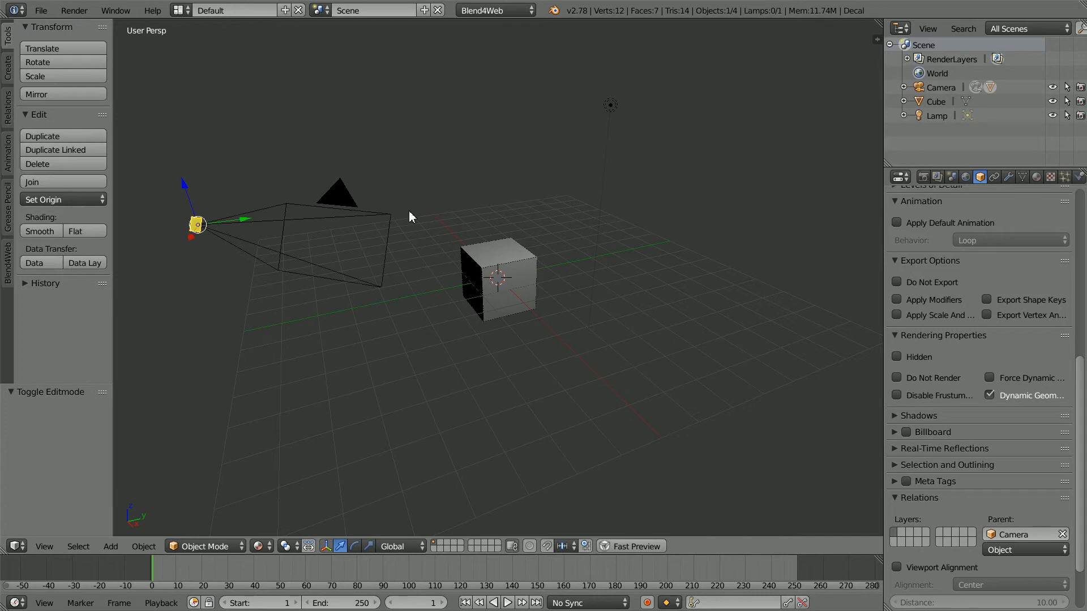
- Enable automatic packing of external data into the .blend file
{"action": "left_click", "coordinate": [43, 10]}
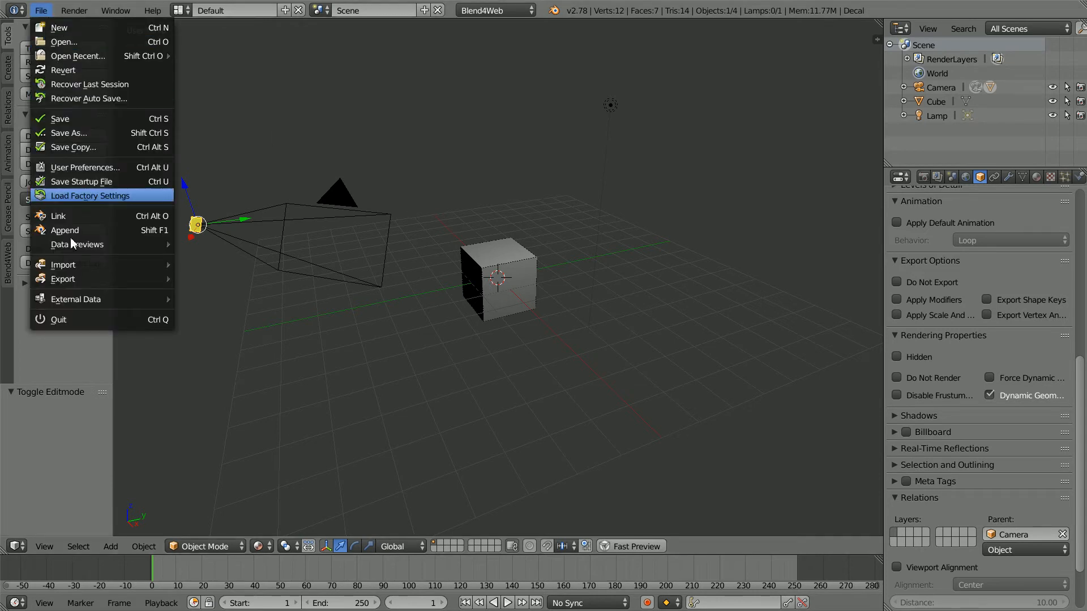
{"action": "mouse_move", "coordinate": [74, 303]}
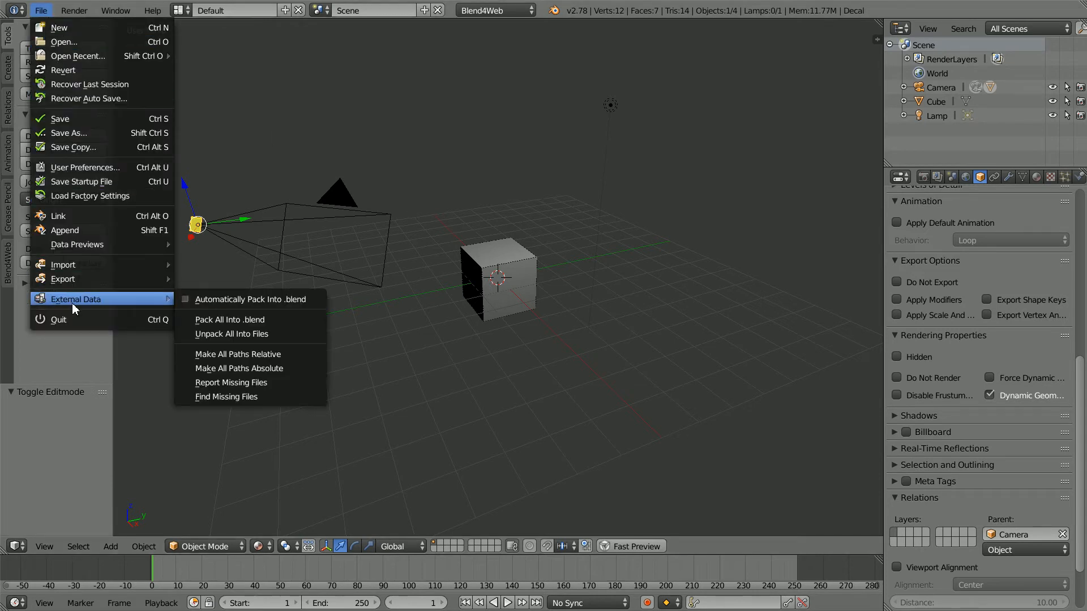
{"action": "left_click", "coordinate": [186, 301]}
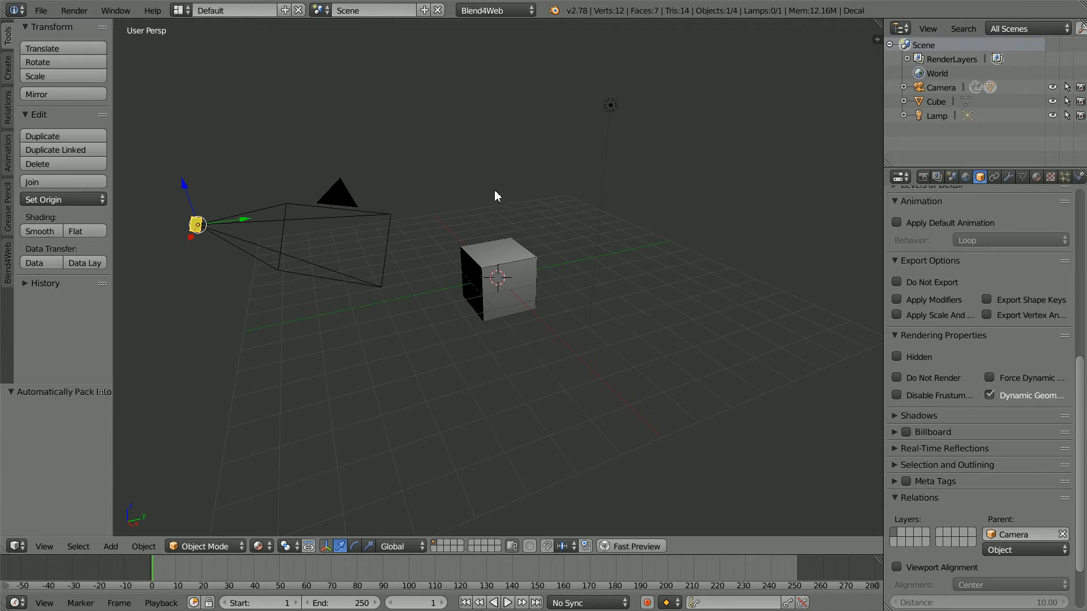
- Save the scene as my_ray_test3.blend in G:\blend4web_ce\projects\my_ray_test3\blender, overwriting the existing file
{"action": "left_click", "coordinate": [51, 10]}
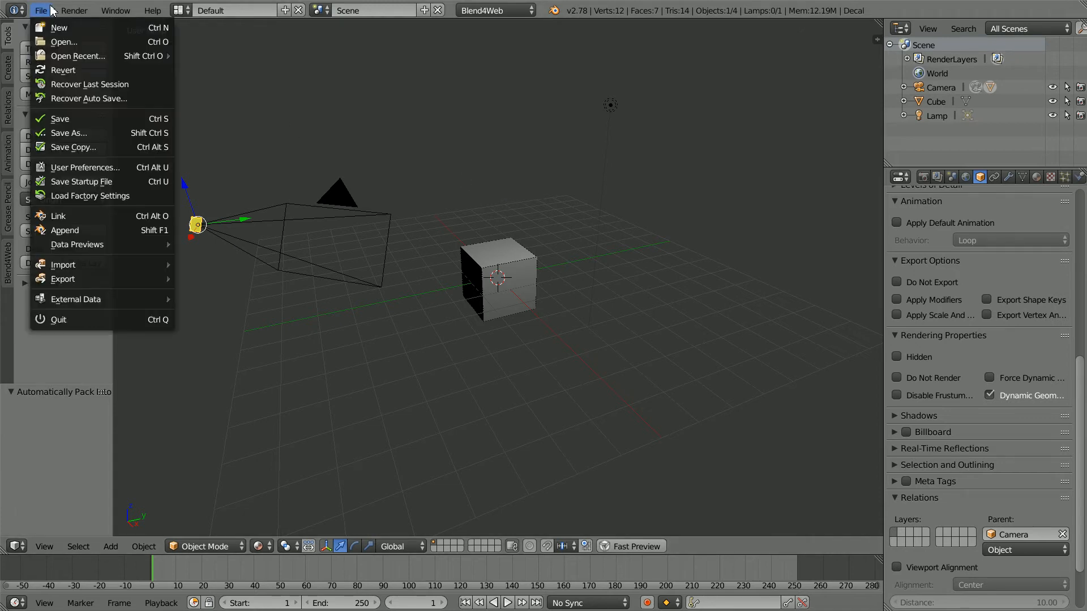
{"action": "left_click", "coordinate": [108, 132]}
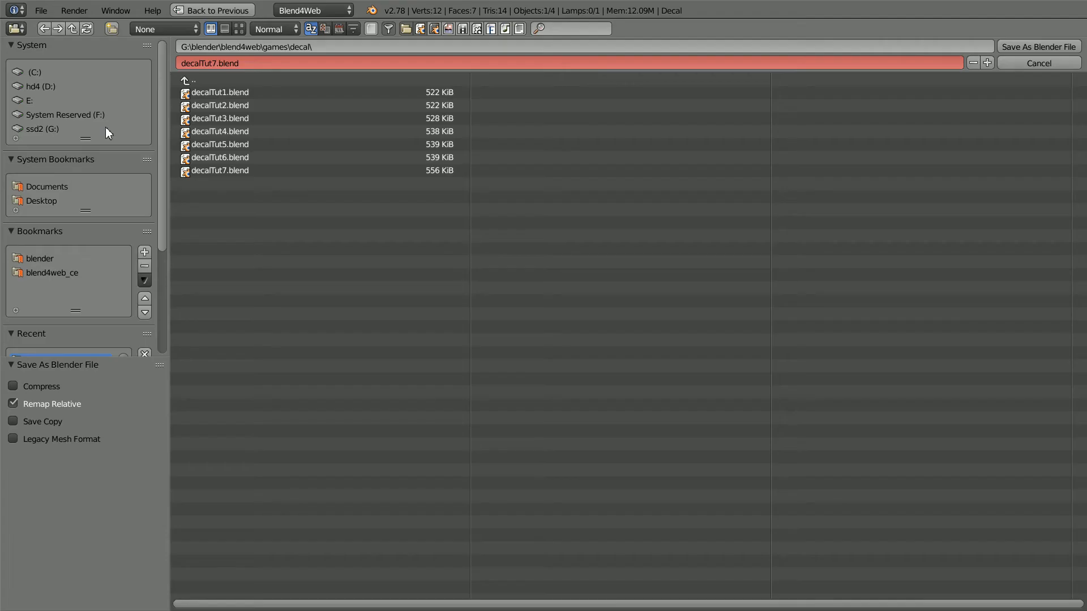
{"action": "left_click", "coordinate": [39, 128]}
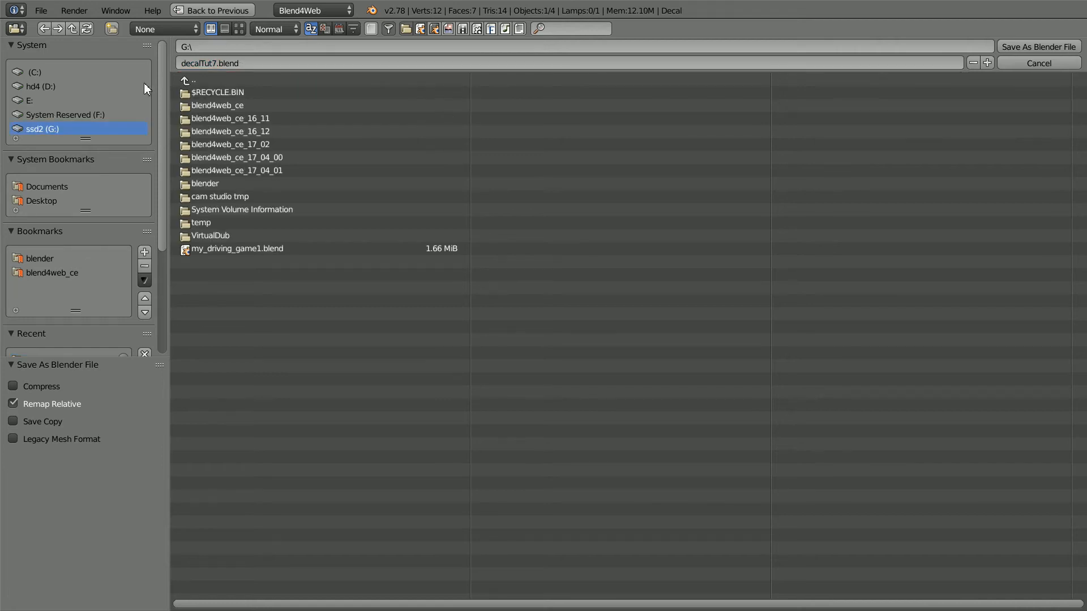
{"action": "left_click", "coordinate": [221, 105]}
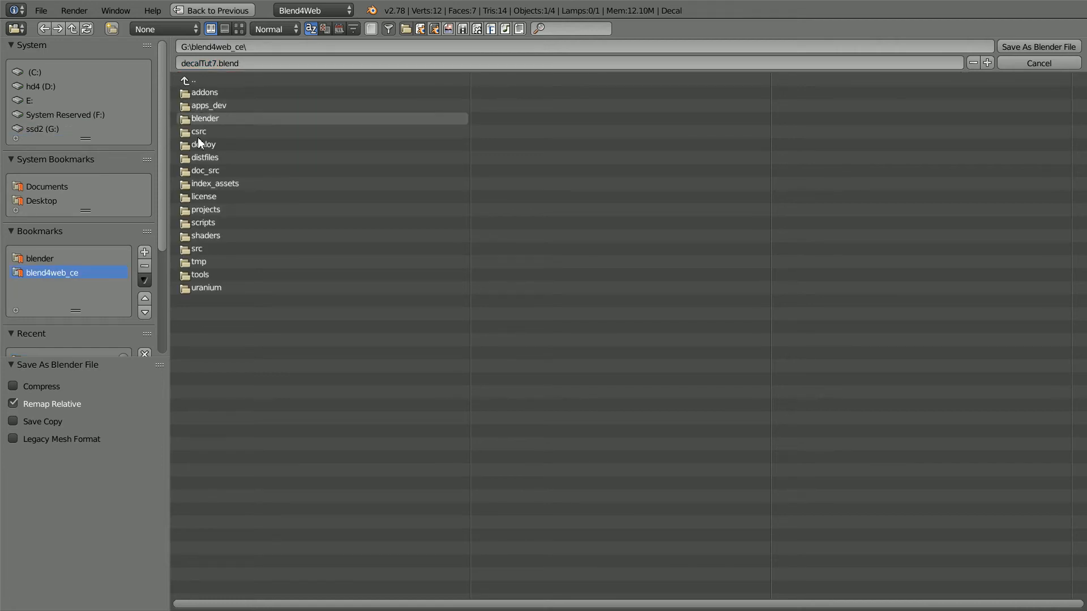
{"action": "left_click", "coordinate": [197, 211]}
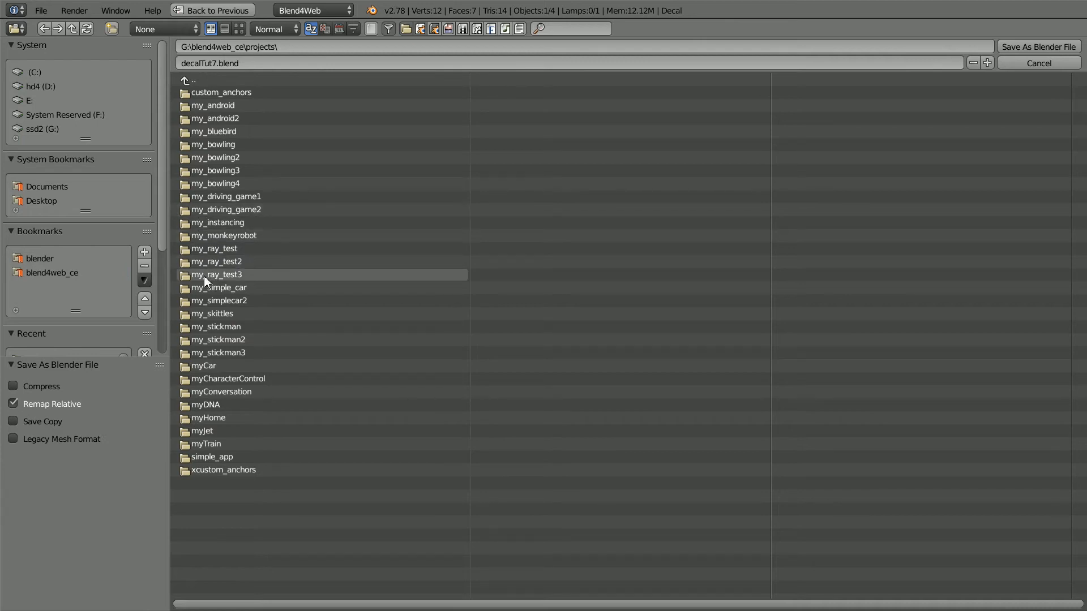
{"action": "left_click", "coordinate": [238, 278]}
{"action": "left_click", "coordinate": [196, 105]}
{"action": "left_click", "coordinate": [221, 92]}
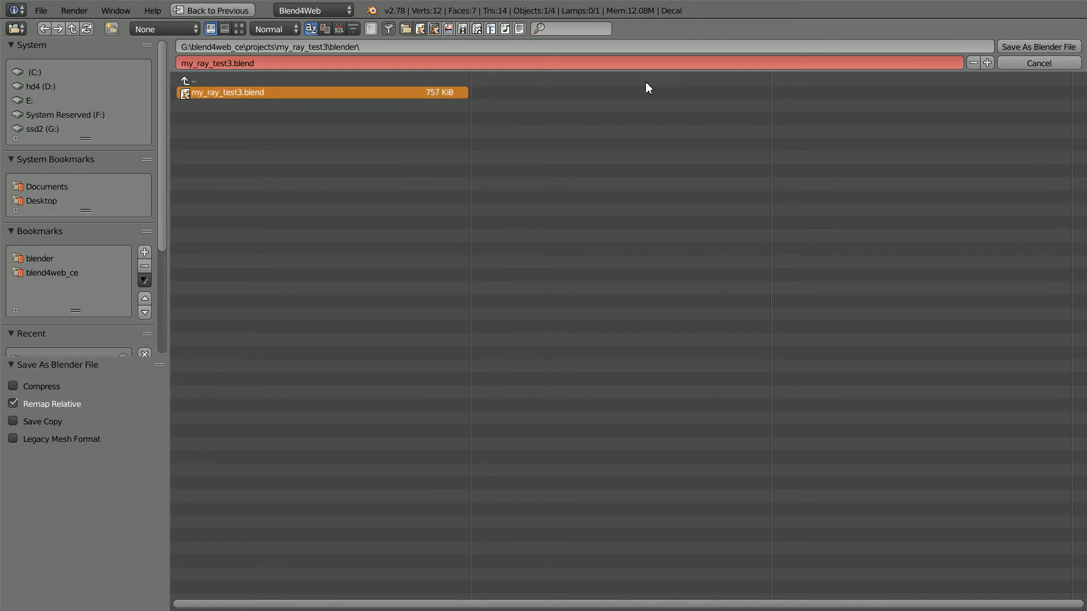
{"action": "left_click", "coordinate": [1026, 44]}
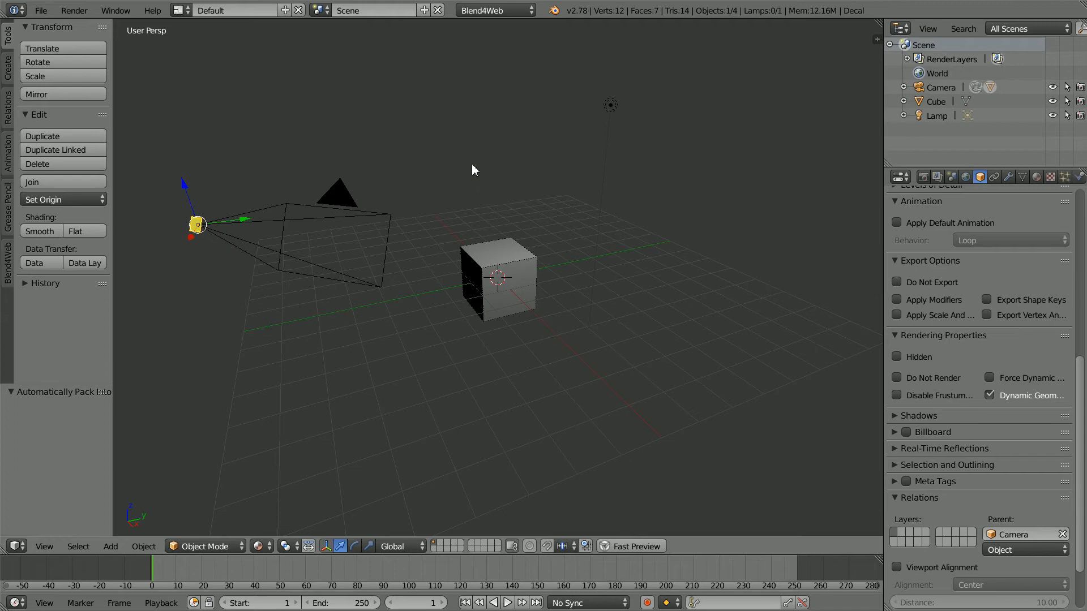
- Export the scene as Blend4Web JSON to my_ray_test3.json in the project's assets folder
{"action": "left_click", "coordinate": [41, 11]}
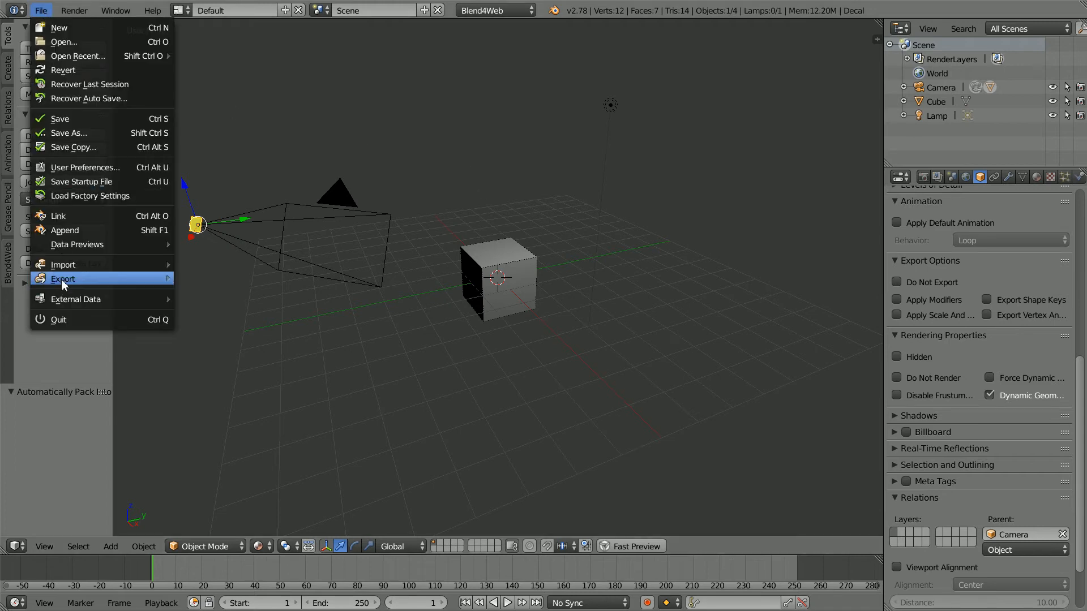
{"action": "mouse_move", "coordinate": [62, 280]}
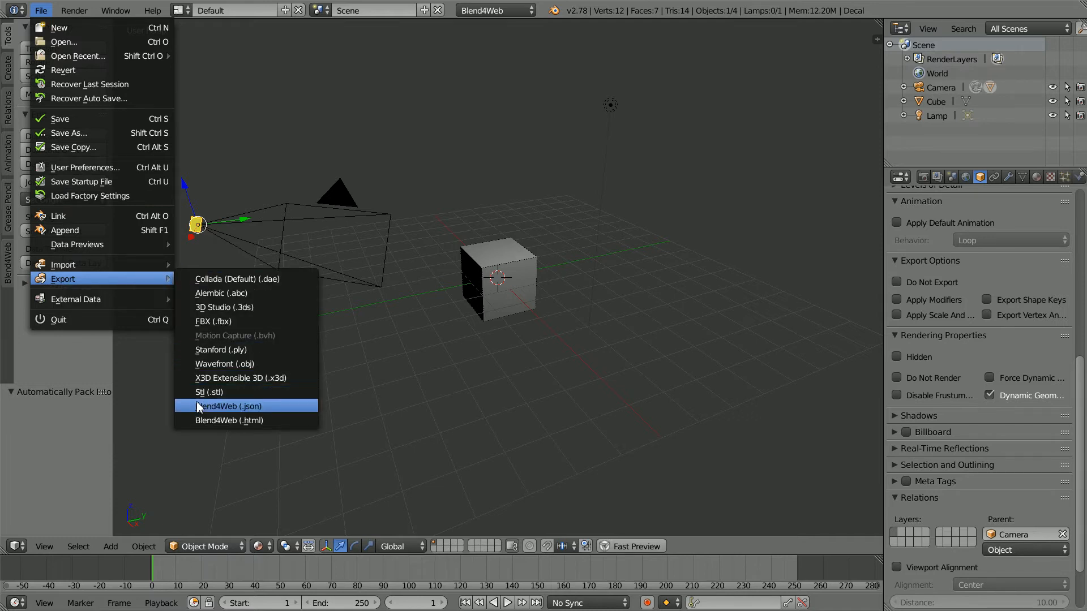
{"action": "left_click", "coordinate": [273, 405]}
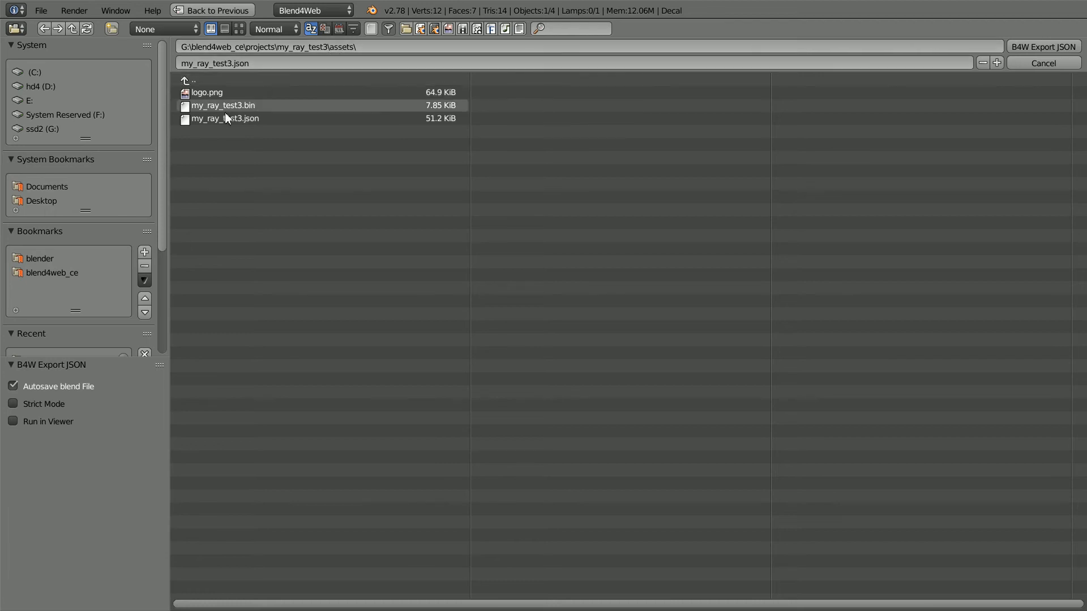
{"action": "left_click", "coordinate": [335, 119]}
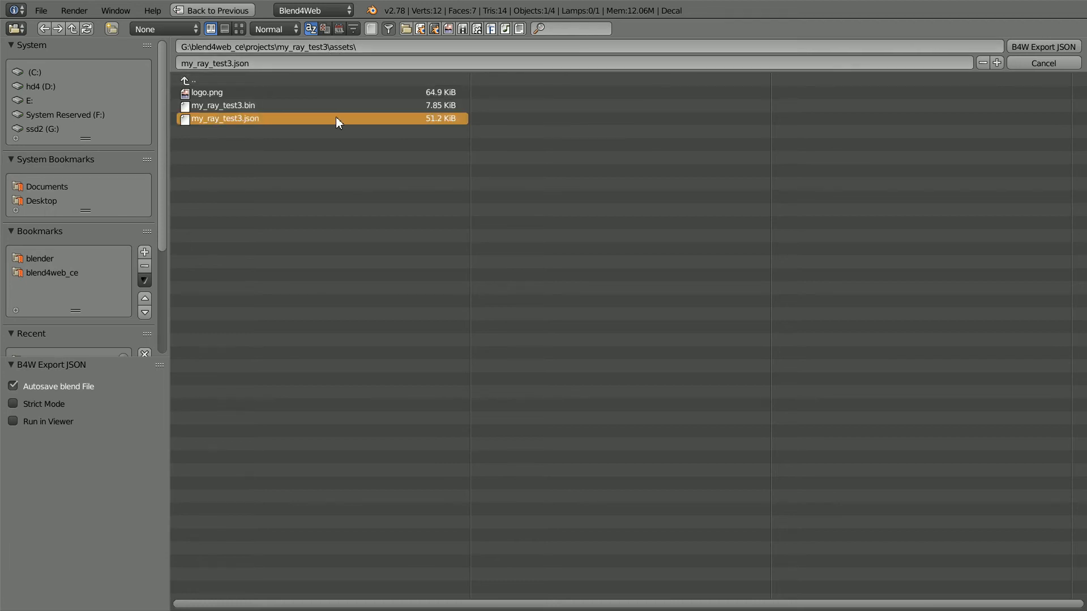
{"action": "left_click", "coordinate": [1037, 47]}
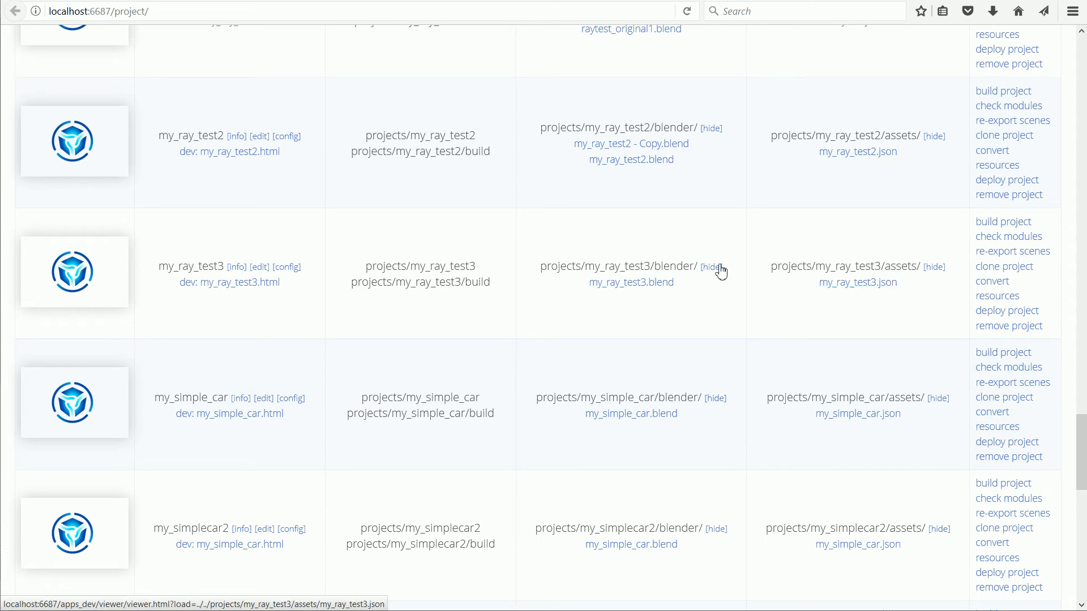
- Switch to the Blend4Web project manager in the browser and open my_ray_test3.js for editing
{"action": "left_click", "coordinate": [261, 268]}
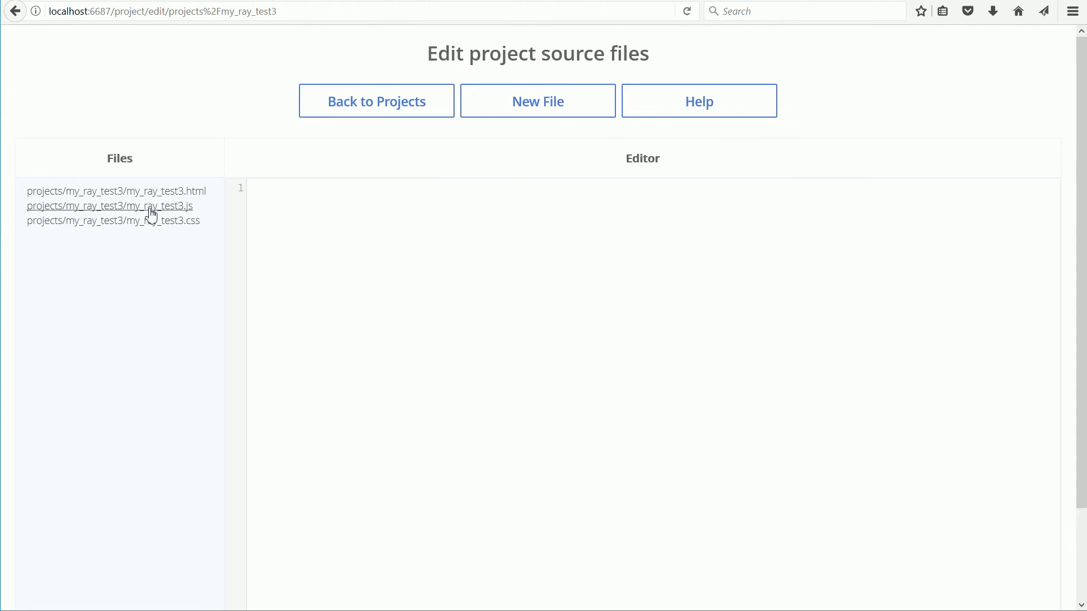
{"action": "left_click", "coordinate": [190, 212]}
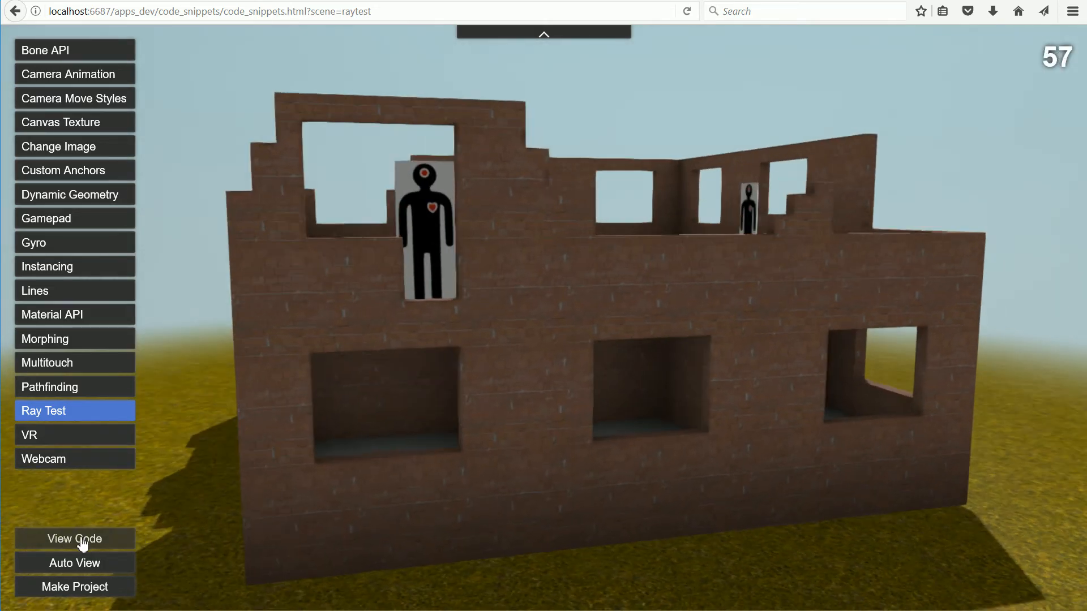
- Copy the complete init_logic function from the Ray Test snippet's JavaScript and paste it after load_cb in my_ray_test3.js
{"action": "left_click", "coordinate": [105, 543]}
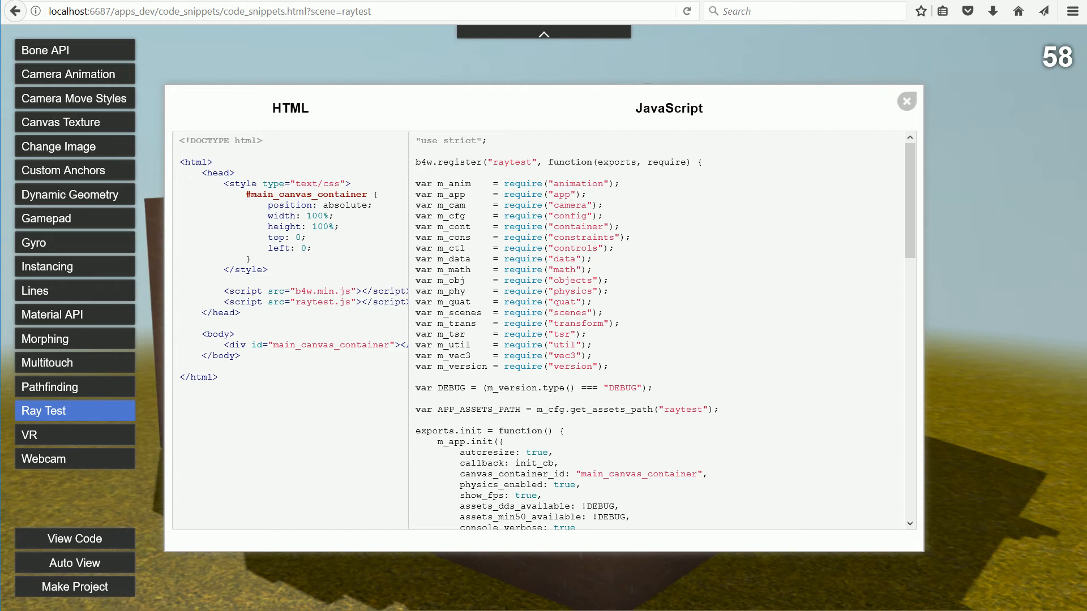
{"action": "left_click_drag", "start_coordinate": [912, 157], "coordinate": [881, 352]}
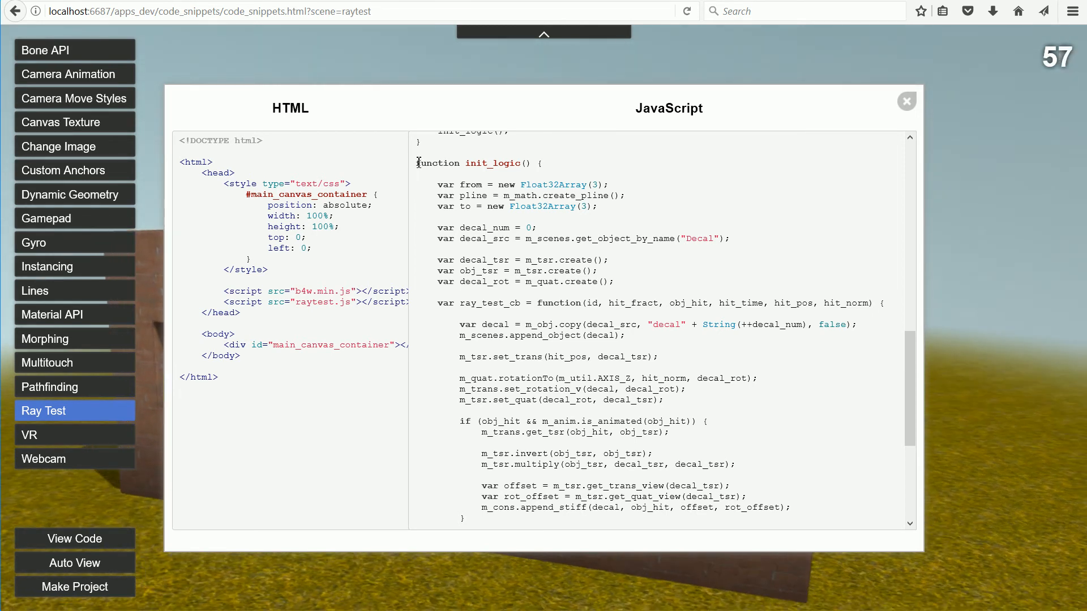
{"action": "left_click_drag", "start_coordinate": [415, 163], "coordinate": [423, 496]}
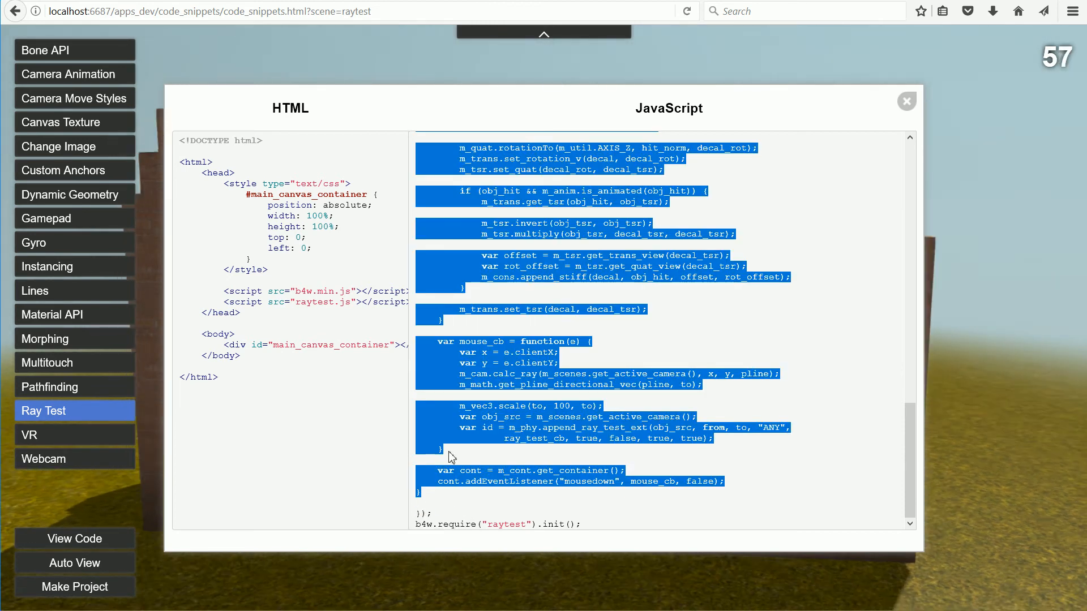
{"action": "right_click", "coordinate": [479, 330]}
{"action": "left_click", "coordinate": [493, 338]}
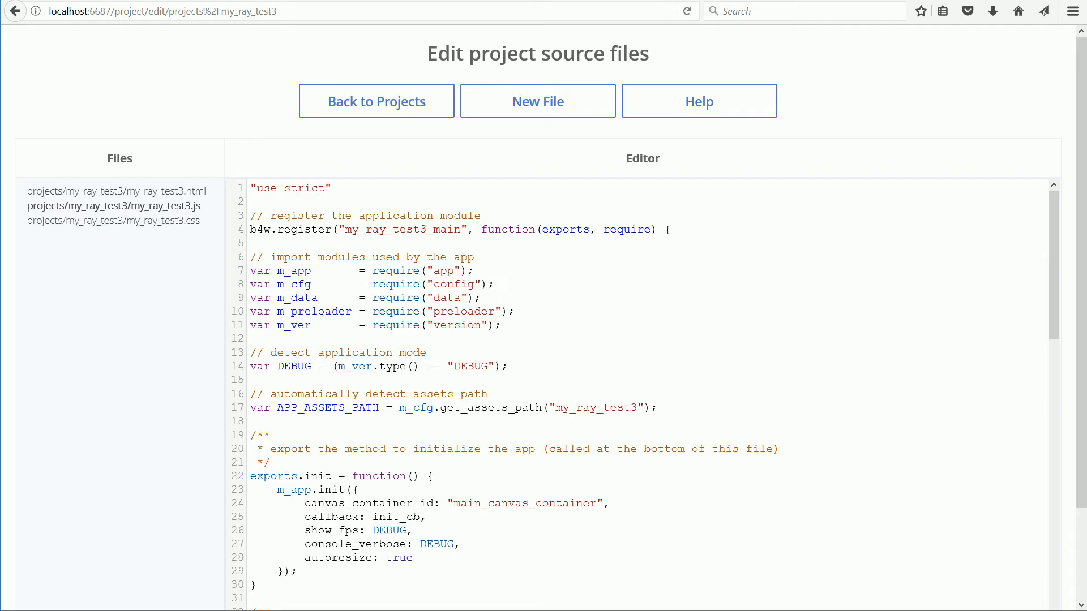
{"action": "left_click_drag", "start_coordinate": [1054, 266], "coordinate": [1062, 558]}
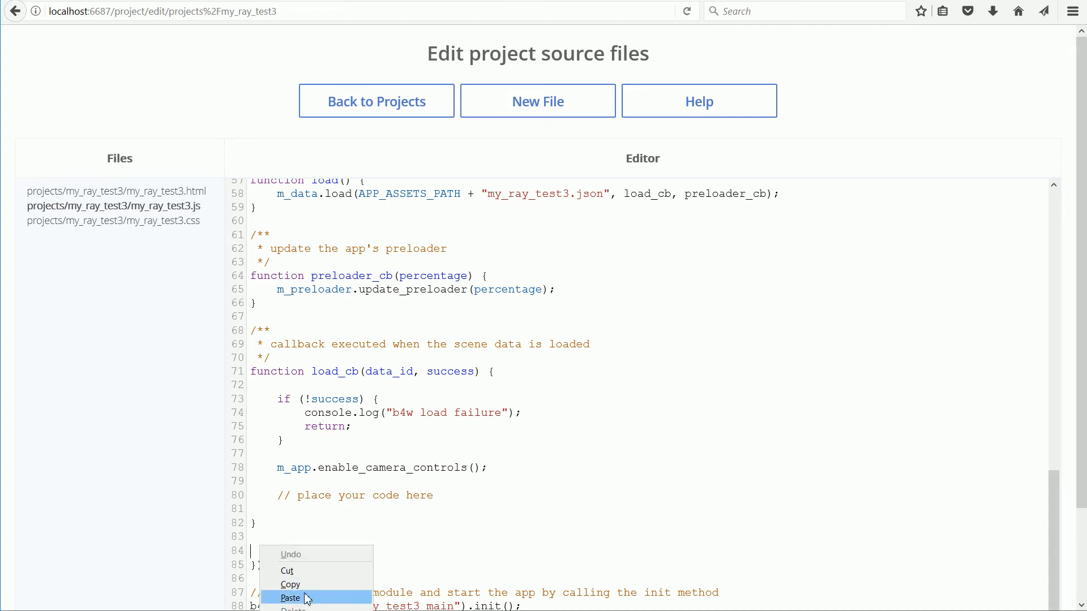
{"action": "left_click", "coordinate": [308, 599]}
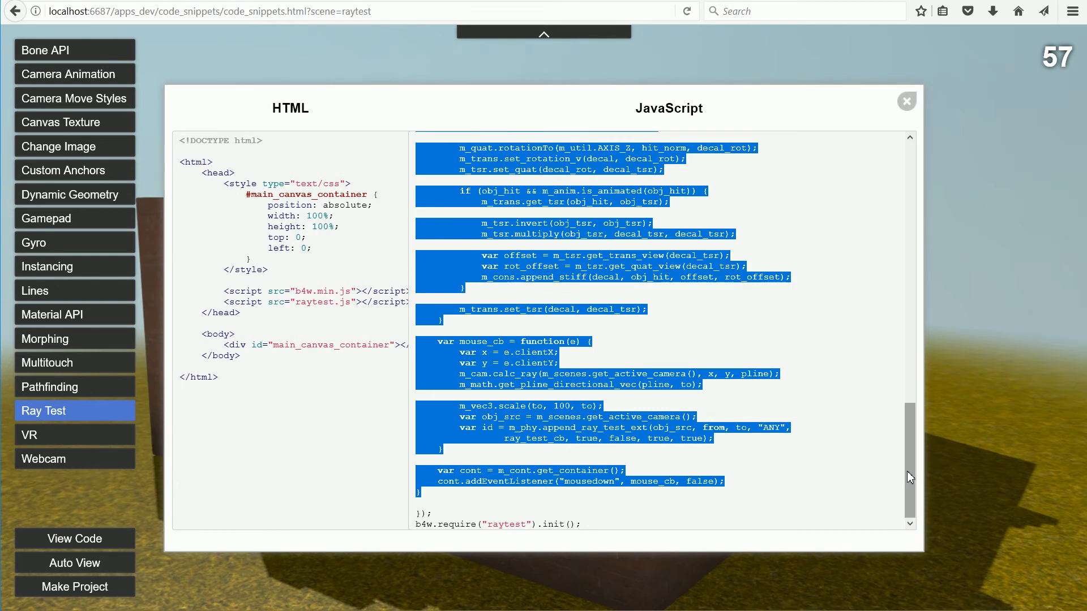
- Copy all the module require declarations, from m_anim to m_version, from the Ray Test snippet's JavaScript
{"action": "left_click_drag", "start_coordinate": [907, 471], "coordinate": [909, 168]}
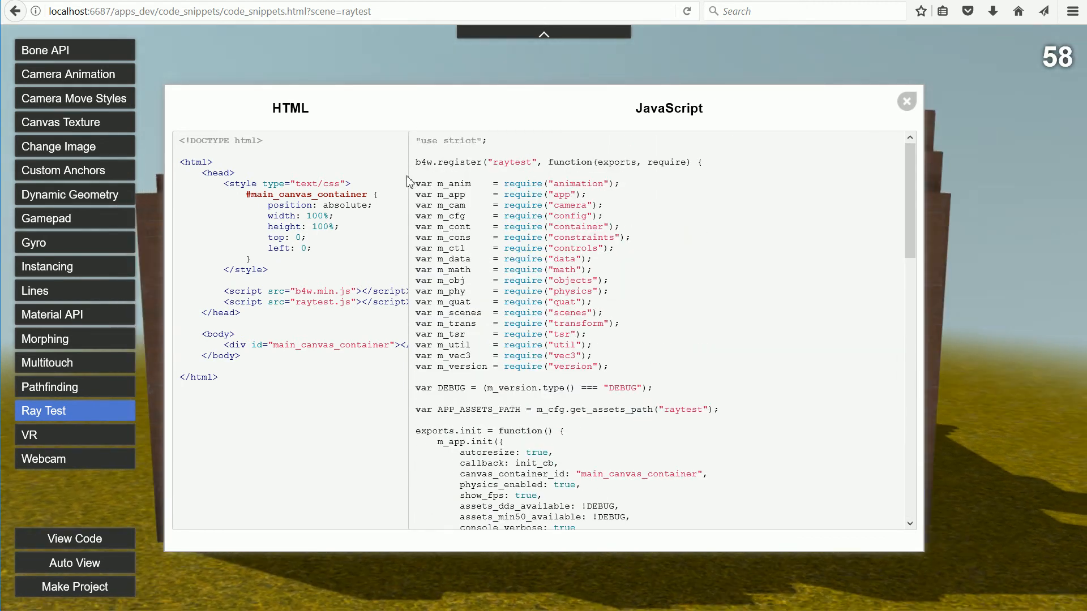
{"action": "left_click_drag", "start_coordinate": [417, 185], "coordinate": [611, 369]}
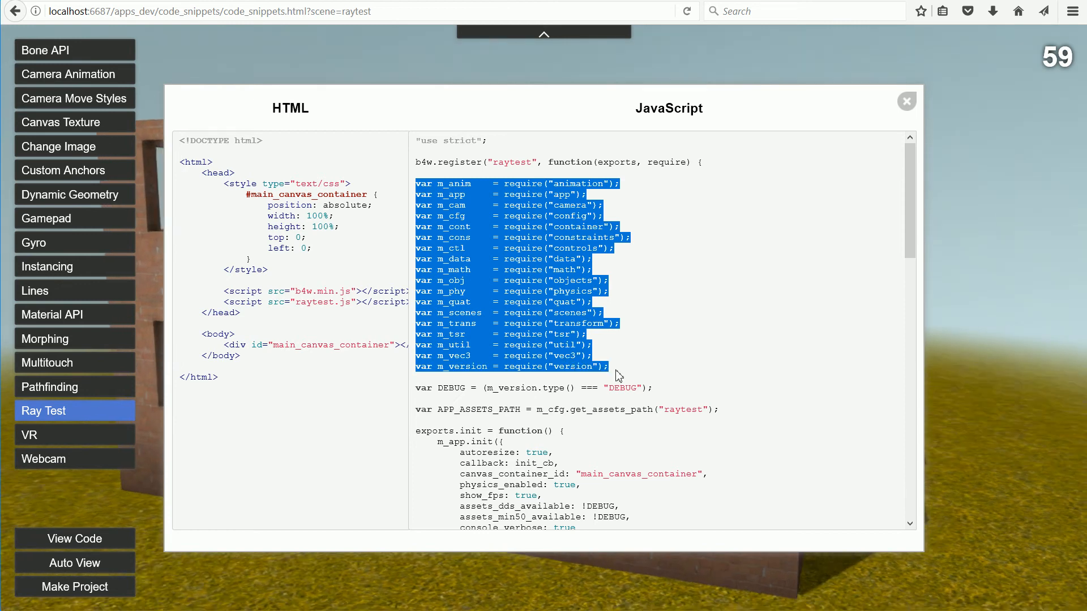
{"action": "right_click", "coordinate": [589, 295]}
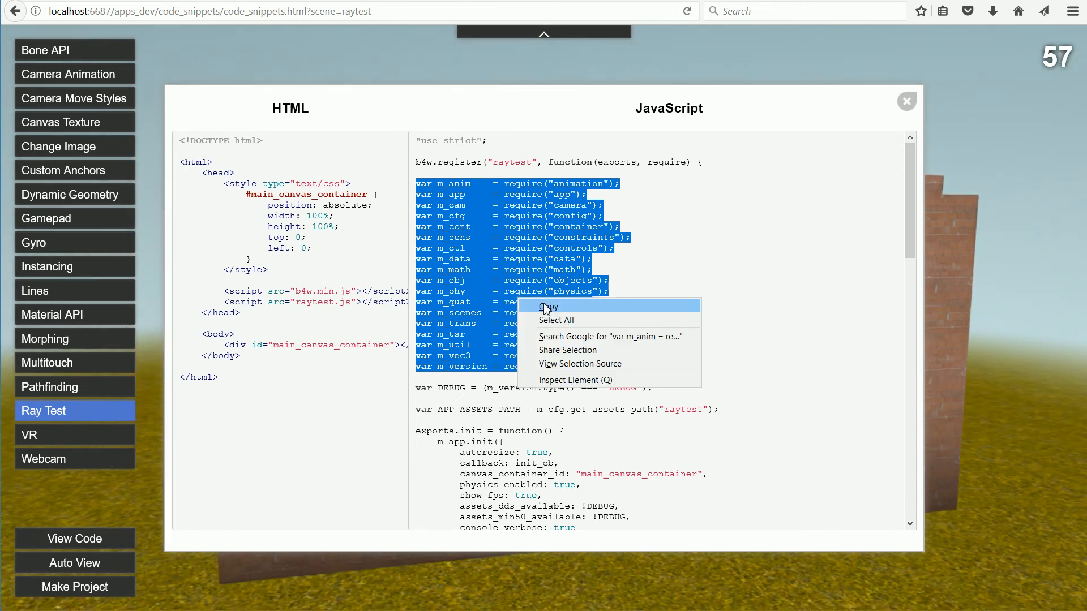
{"action": "left_click", "coordinate": [606, 304]}
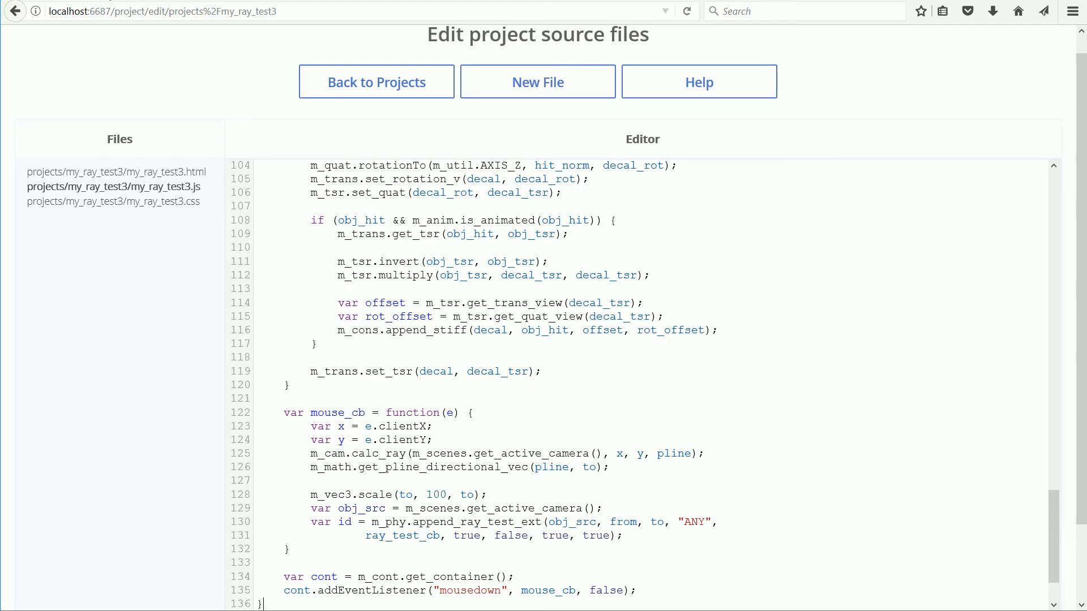
- Paste the copied Ray Test require declarations directly below the m_ver declaration at the beginning of my_ray_test3.js
{"action": "left_click_drag", "start_coordinate": [1056, 512], "coordinate": [822, 176]}
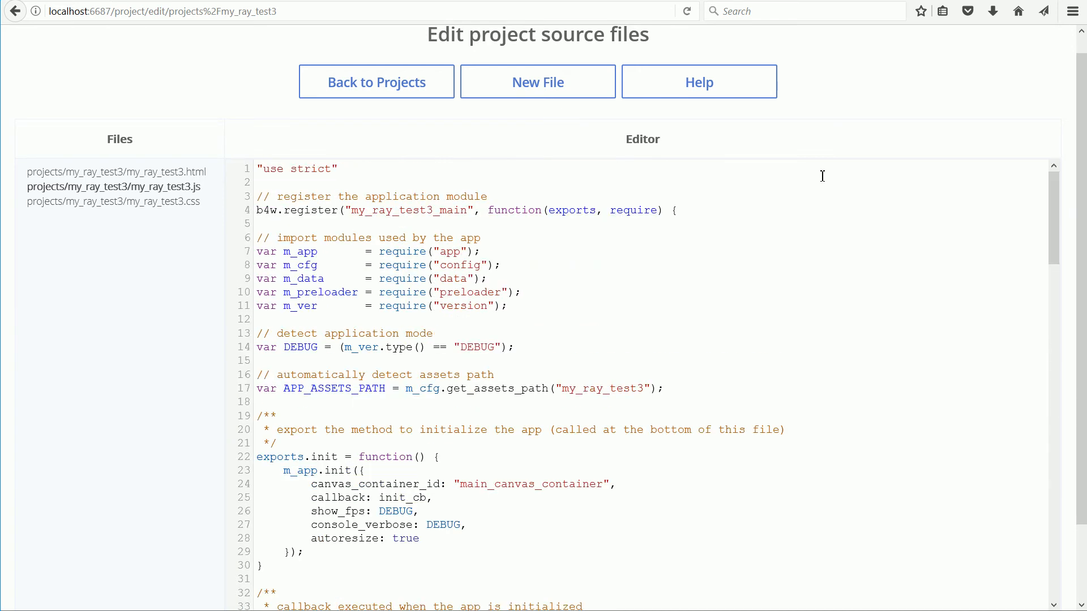
{"action": "right_click", "coordinate": [260, 320]}
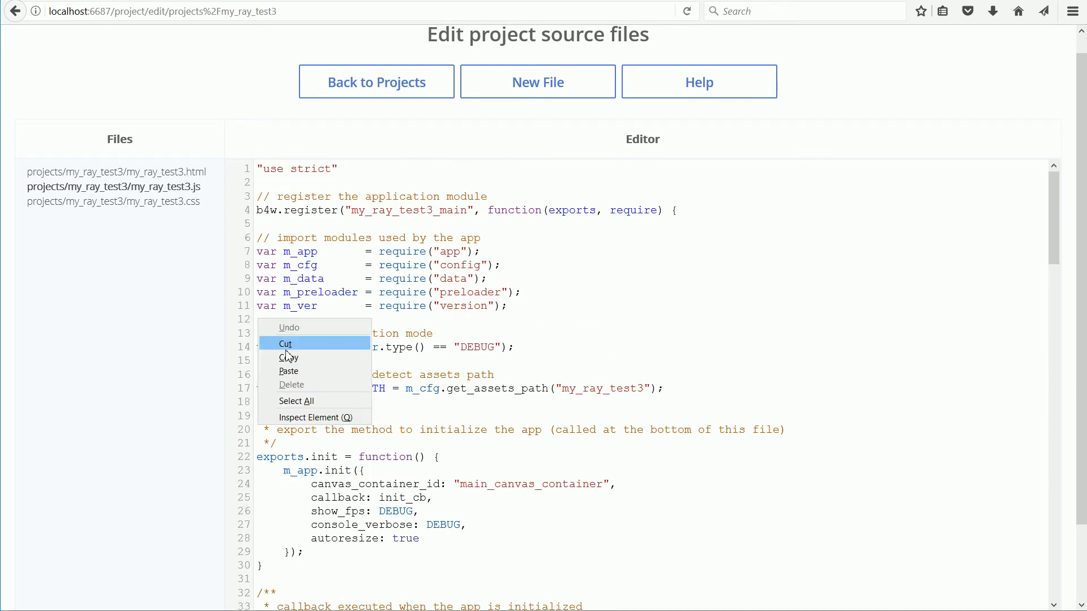
{"action": "left_click", "coordinate": [300, 383]}
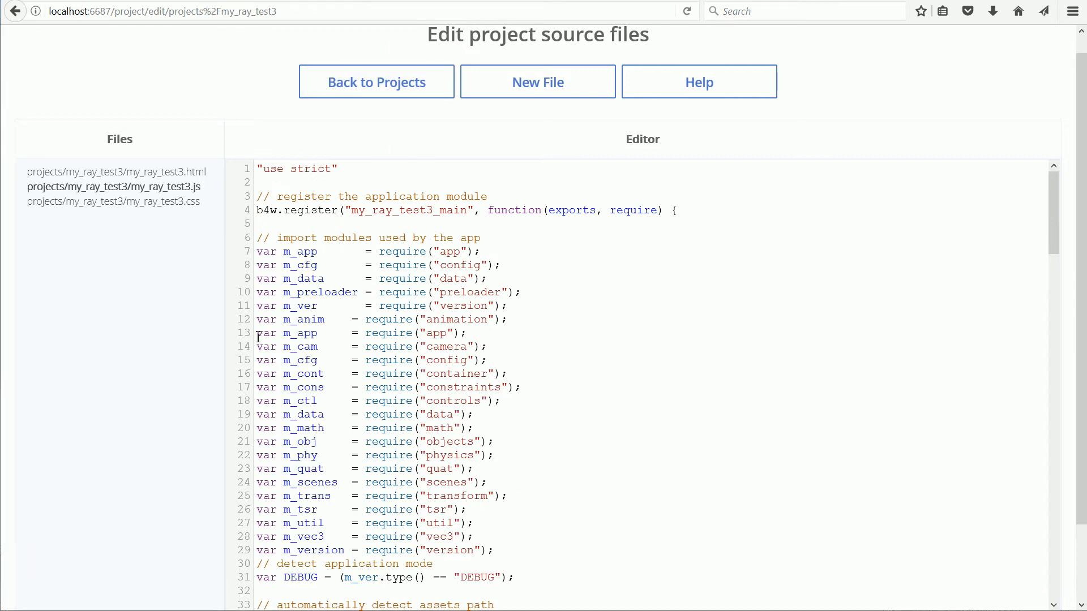
- Delete the duplicate m_app, m_cfg and m_data declarations from the pasted block of require lines
{"action": "left_click_drag", "start_coordinate": [259, 338], "coordinate": [260, 349]}
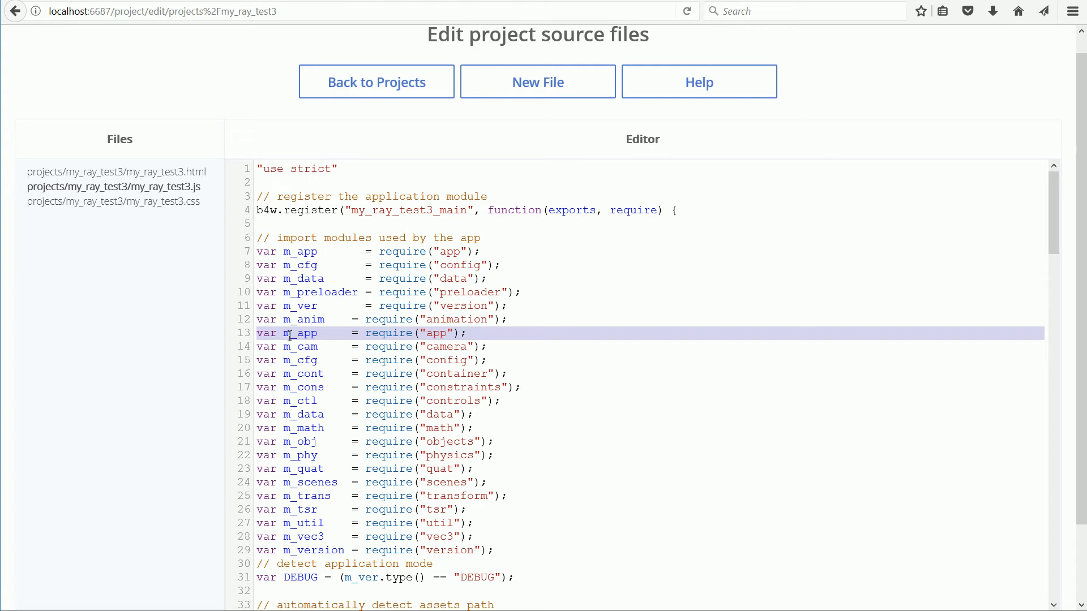
{"action": "key", "text": "BackSpace"}
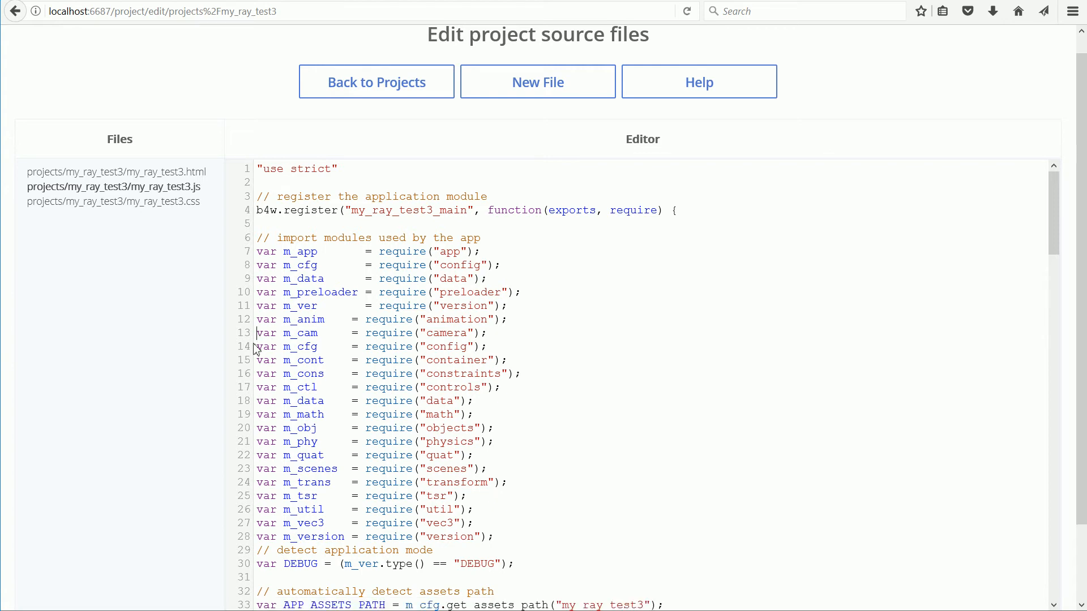
{"action": "left_click_drag", "start_coordinate": [259, 342], "coordinate": [262, 355]}
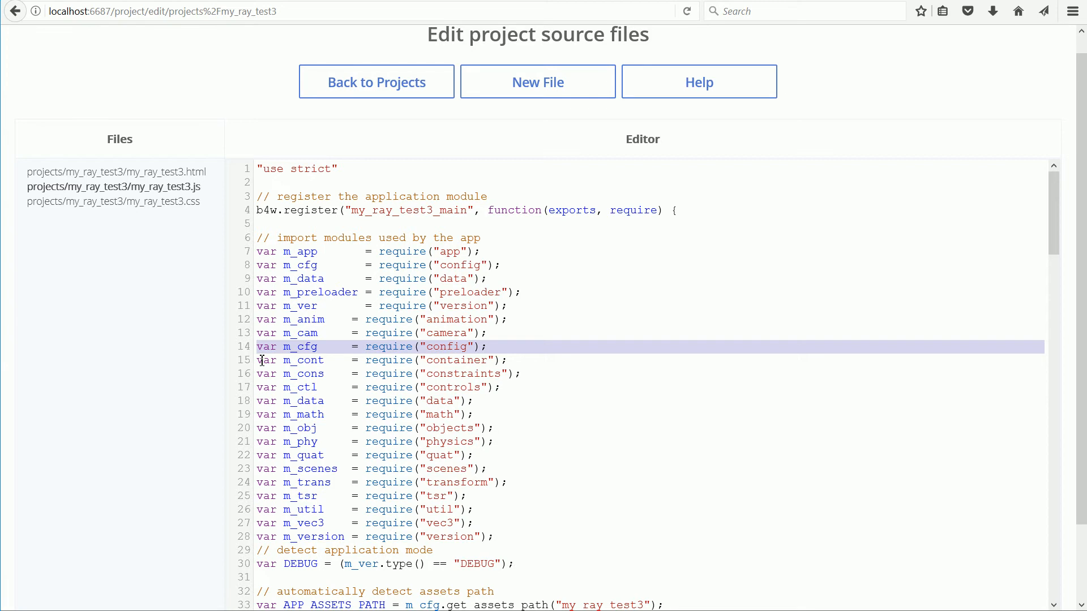
{"action": "key", "text": "BackSpace"}
{"action": "left_click_drag", "start_coordinate": [259, 388], "coordinate": [260, 401]}
{"action": "key", "text": "BackSpace"}
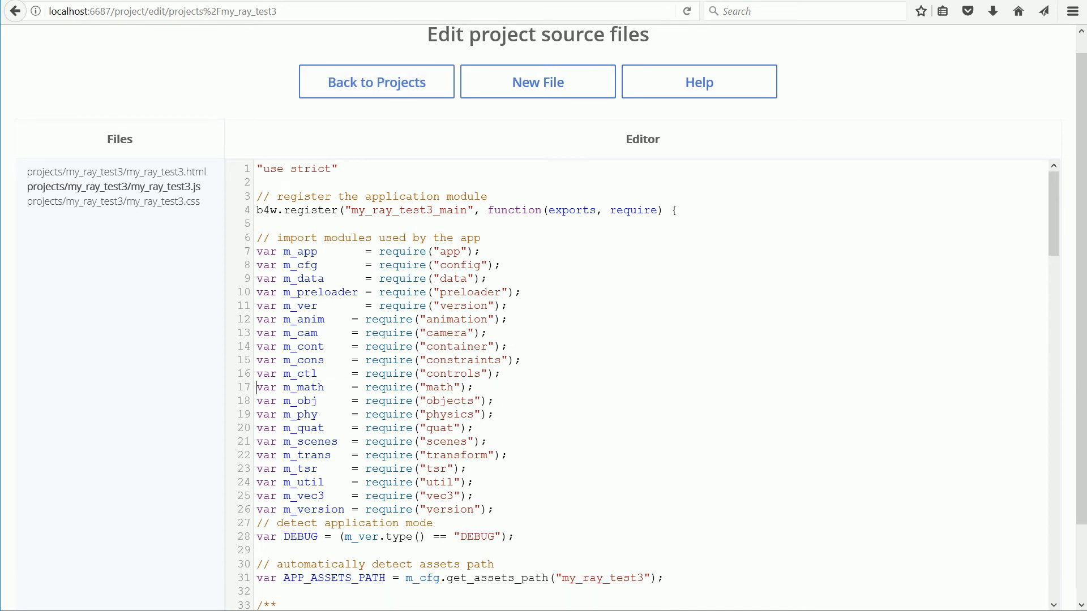
- Compare the m_ver and m_version declarations with the name used in the DEBUG line, and delete the redundant m_version declaration
{"action": "left_click_drag", "start_coordinate": [299, 308], "coordinate": [317, 309]}
{"action": "left_click_drag", "start_coordinate": [299, 512], "coordinate": [346, 512]}
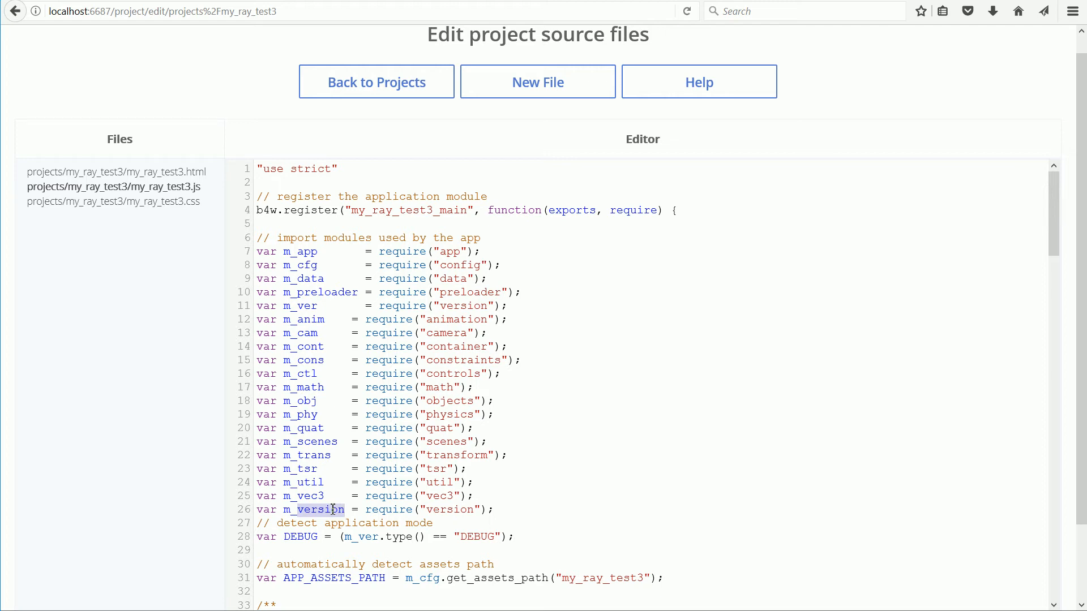
{"action": "left_click_drag", "start_coordinate": [360, 540], "coordinate": [370, 541]}
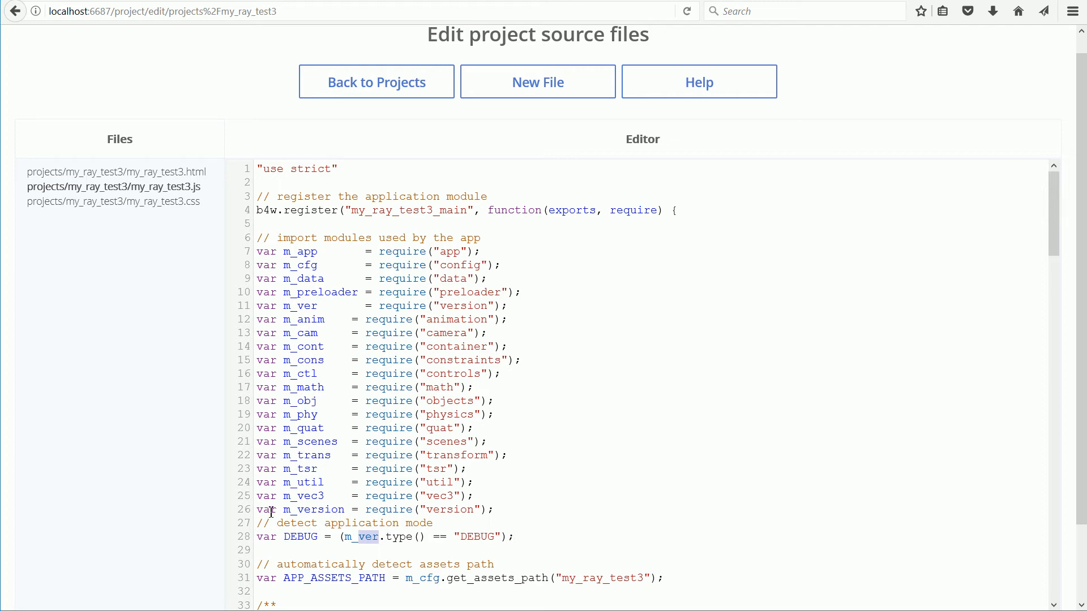
{"action": "left_click_drag", "start_coordinate": [257, 512], "coordinate": [509, 514]}
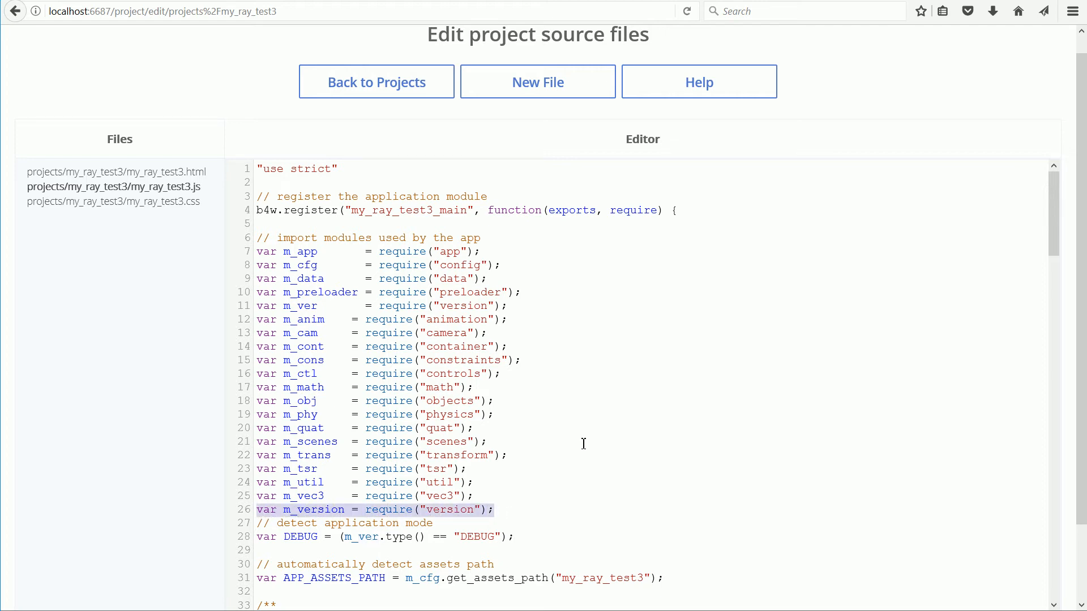
{"action": "key", "text": "BackSpace"}
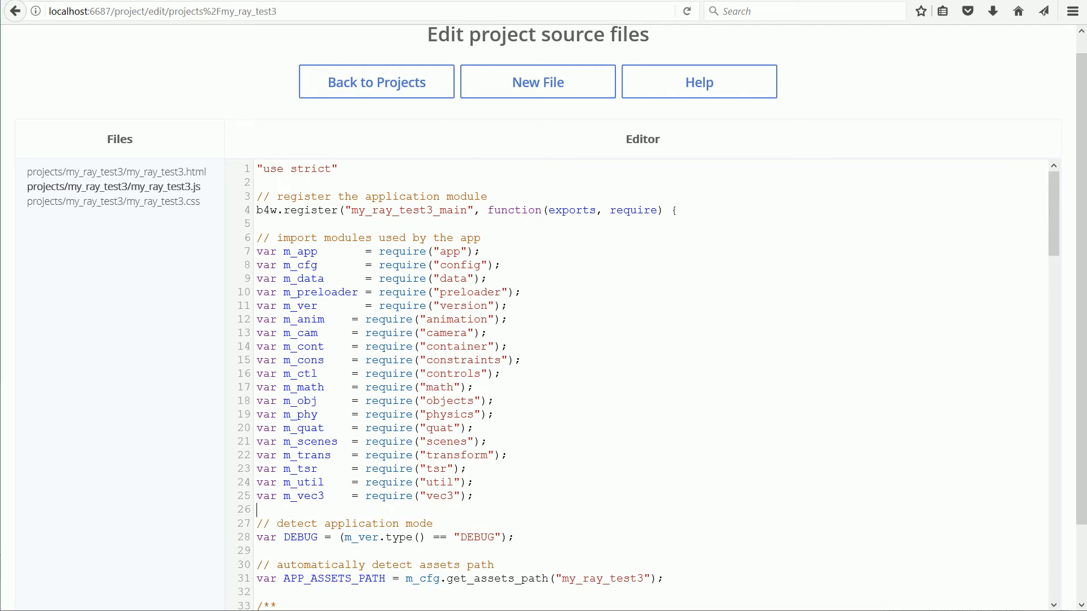
- Add an indented init_logic() call below the "place your code here" comment in load_cb and save the file
{"action": "left_click_drag", "start_coordinate": [1052, 226], "coordinate": [1056, 440]}
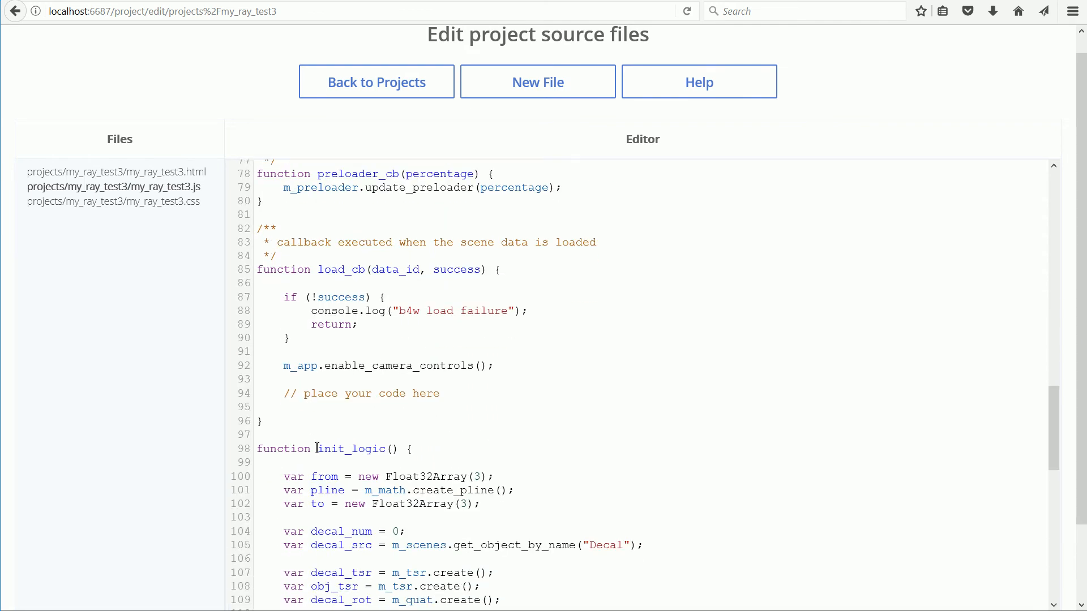
{"action": "left_click_drag", "start_coordinate": [329, 452], "coordinate": [400, 450]}
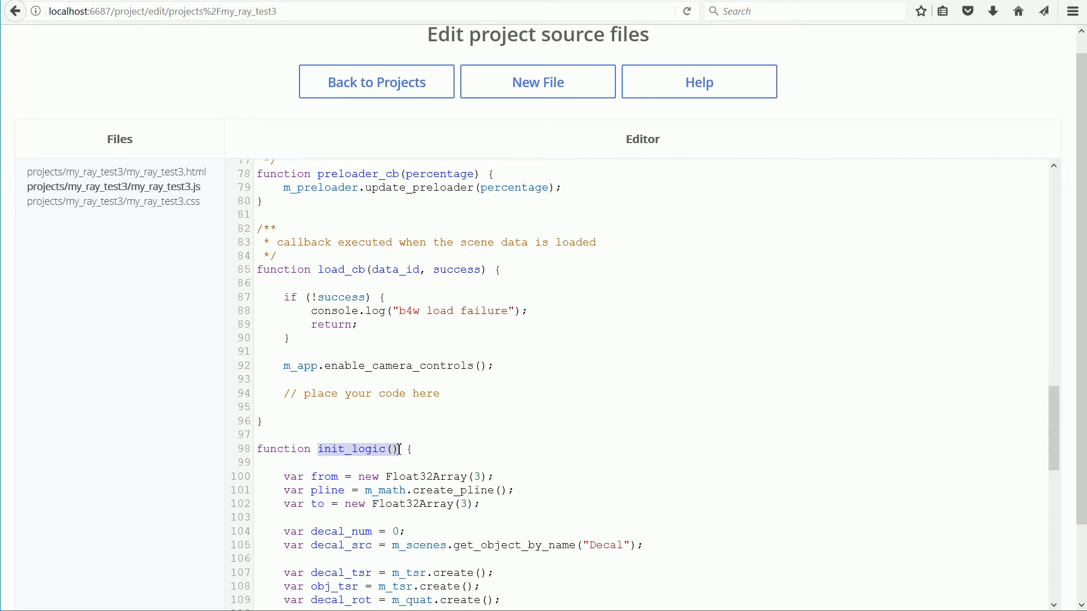
{"action": "right_click", "coordinate": [362, 451]}
{"action": "left_click", "coordinate": [379, 491]}
{"action": "left_click", "coordinate": [270, 405]}
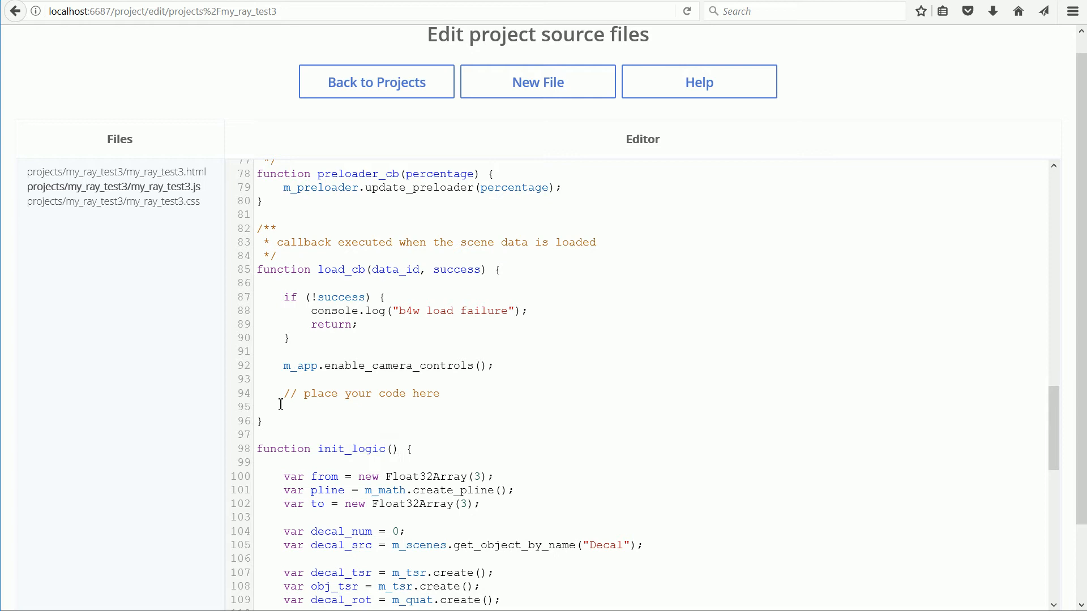
{"action": "key", "text": "ctrl+v"}
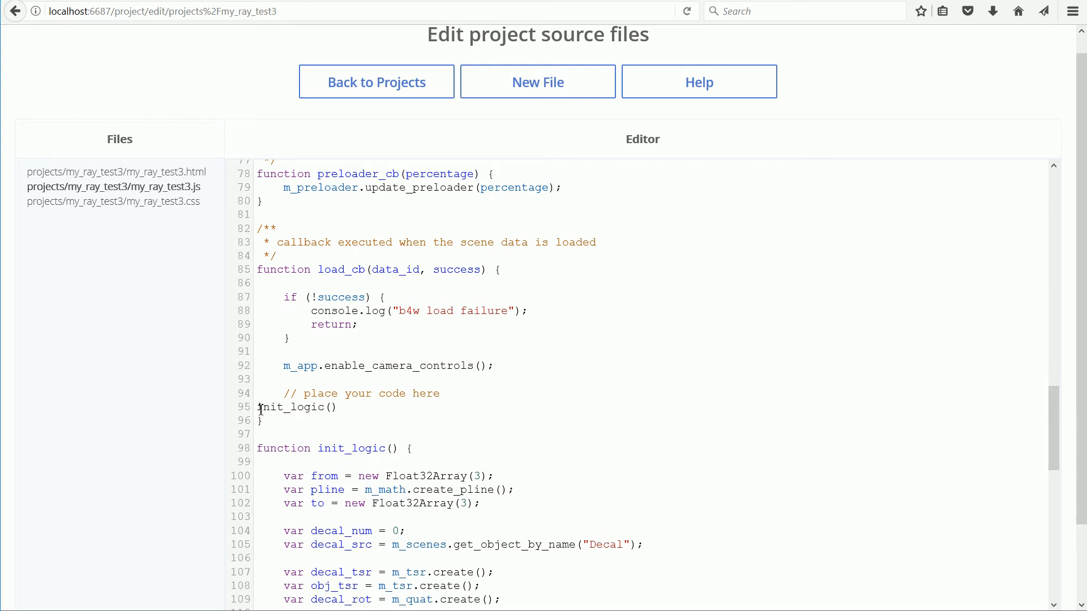
{"action": "key", "text": "Tab"}
{"action": "left_click_drag", "start_coordinate": [1081, 199], "coordinate": [1085, 248]}
{"action": "left_click", "coordinate": [460, 594]}
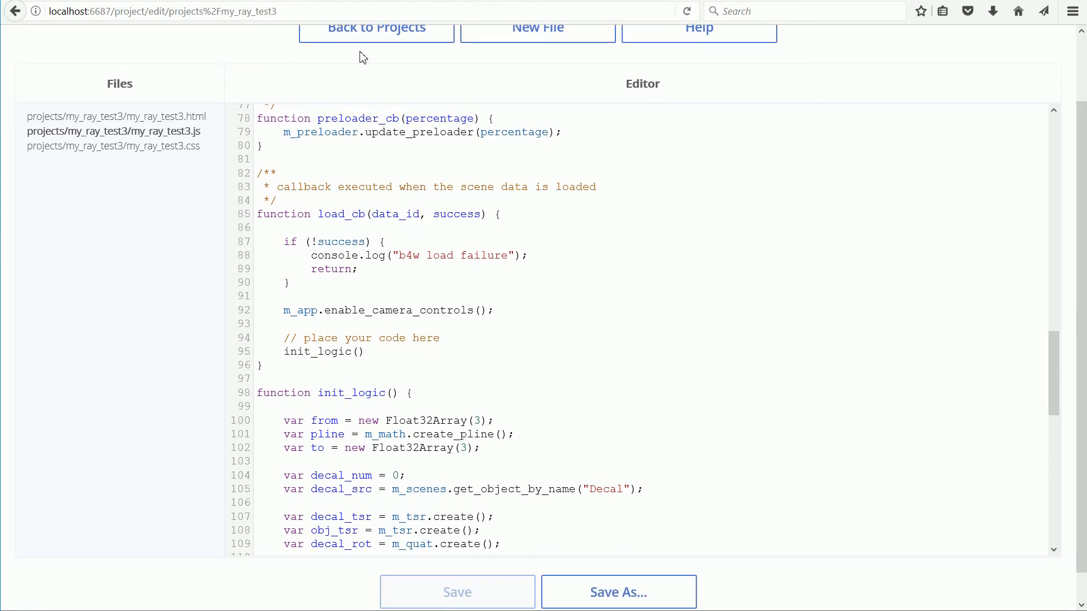
- Return to the project list, run my_ray_test3.html and test decal placement at several points on the cube's faces
{"action": "left_click", "coordinate": [383, 41]}
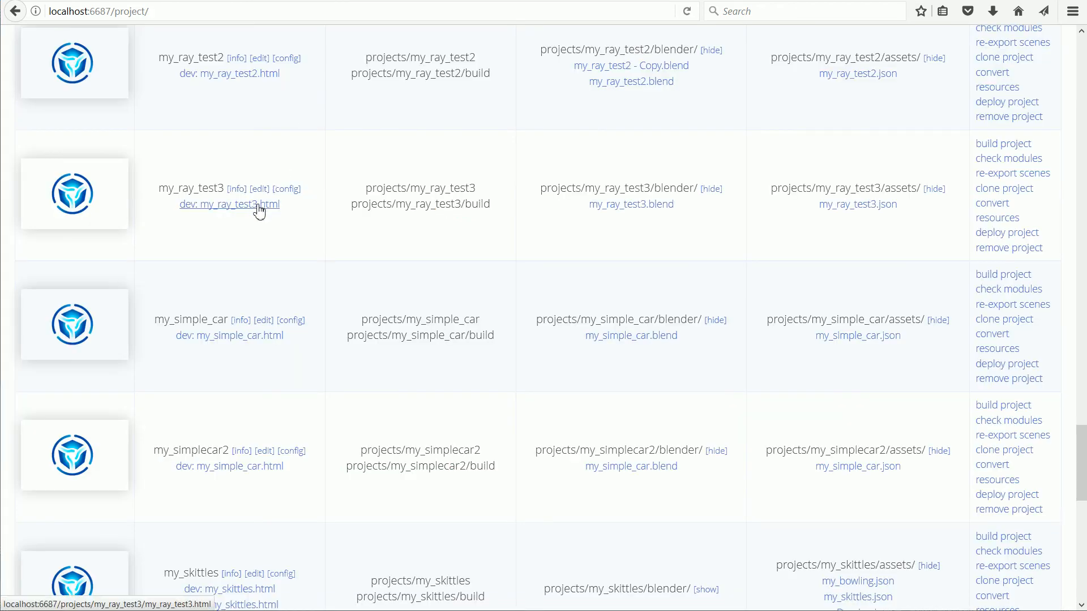
{"action": "left_click", "coordinate": [270, 207]}
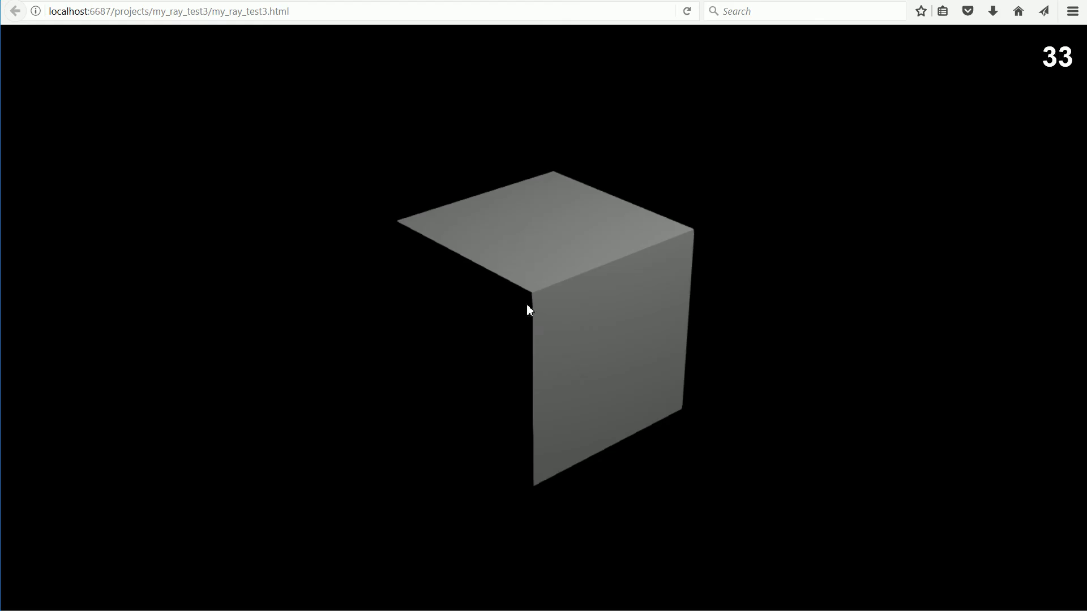
{"action": "left_click", "coordinate": [586, 408]}
{"action": "left_click", "coordinate": [576, 311]}
{"action": "left_click", "coordinate": [657, 304]}
{"action": "left_click", "coordinate": [630, 347]}
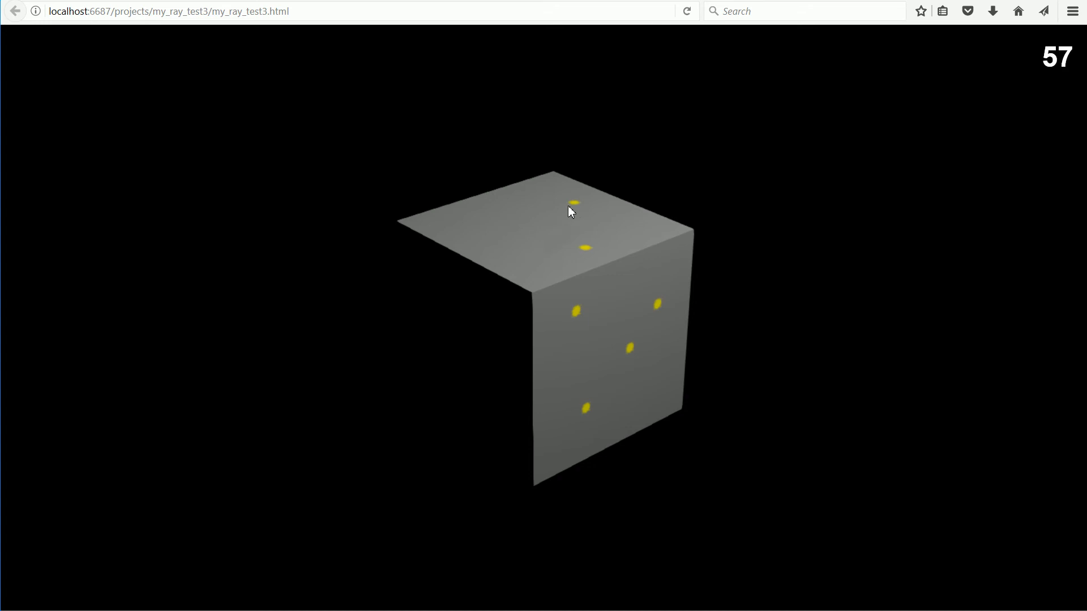
{"action": "left_click", "coordinate": [453, 305]}
{"action": "left_click", "coordinate": [493, 338]}
{"action": "left_click", "coordinate": [461, 375]}
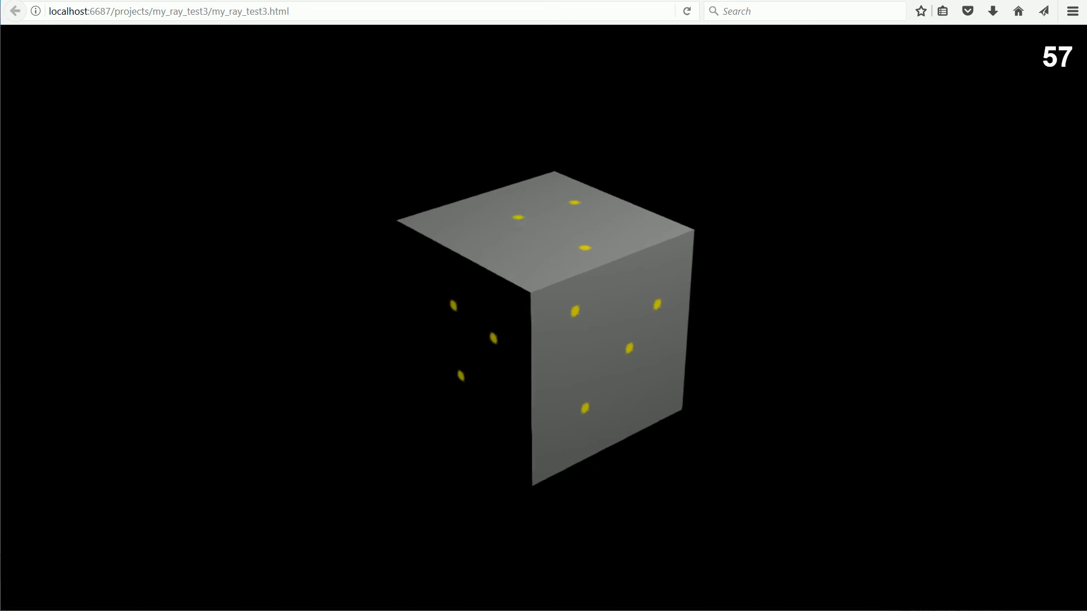
- Go back to the project list and reopen my_ray_test3.js of the my_ray_test3 project for editing
{"action": "key", "text": "alt+Left"}
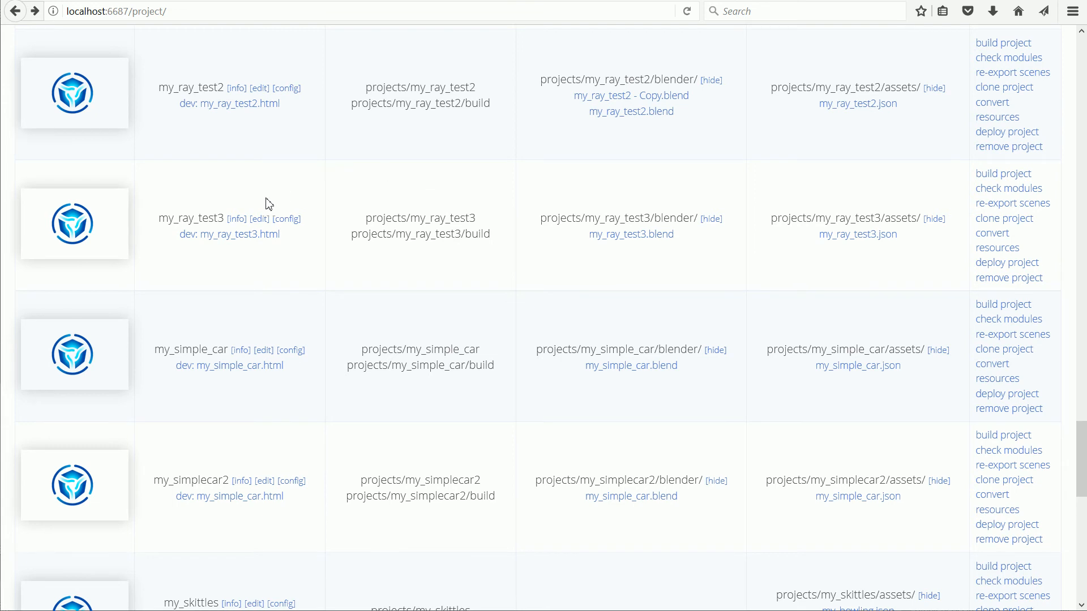
{"action": "left_click", "coordinate": [266, 222]}
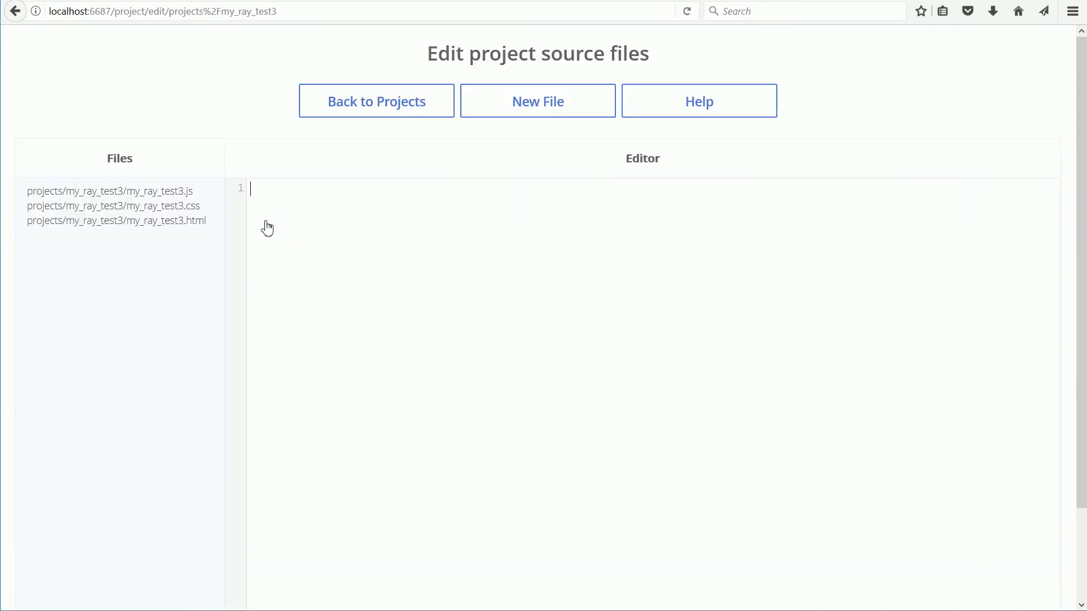
{"action": "left_click", "coordinate": [168, 196]}
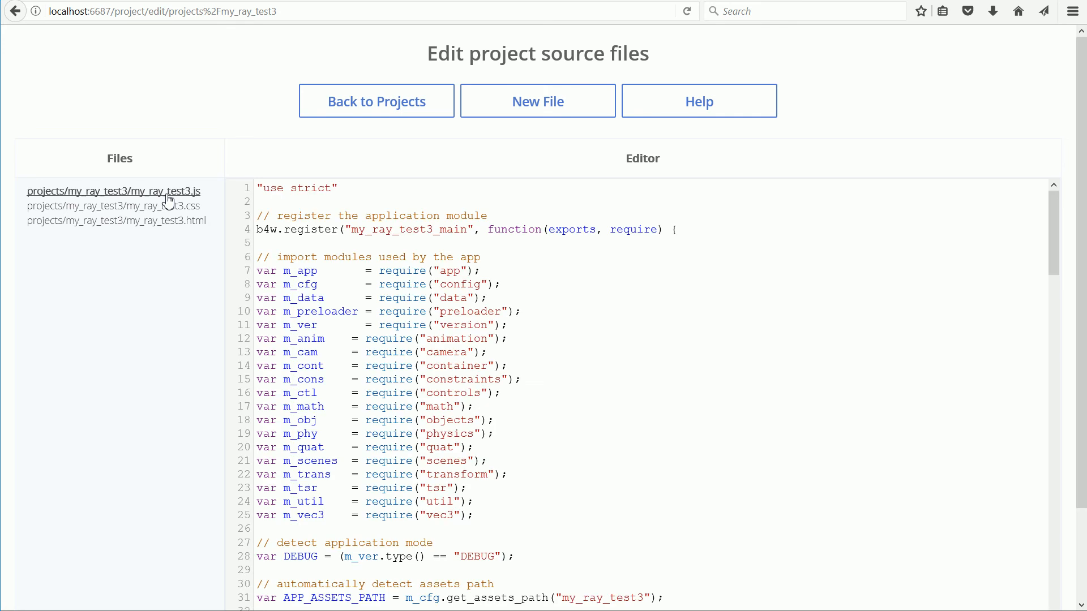
- Copy the line var m_sfx = require("sfx"); from the Notepad notes and paste it below the m_vec3 declaration in my_ray_test3.js
{"action": "key", "text": "alt+Tab"}
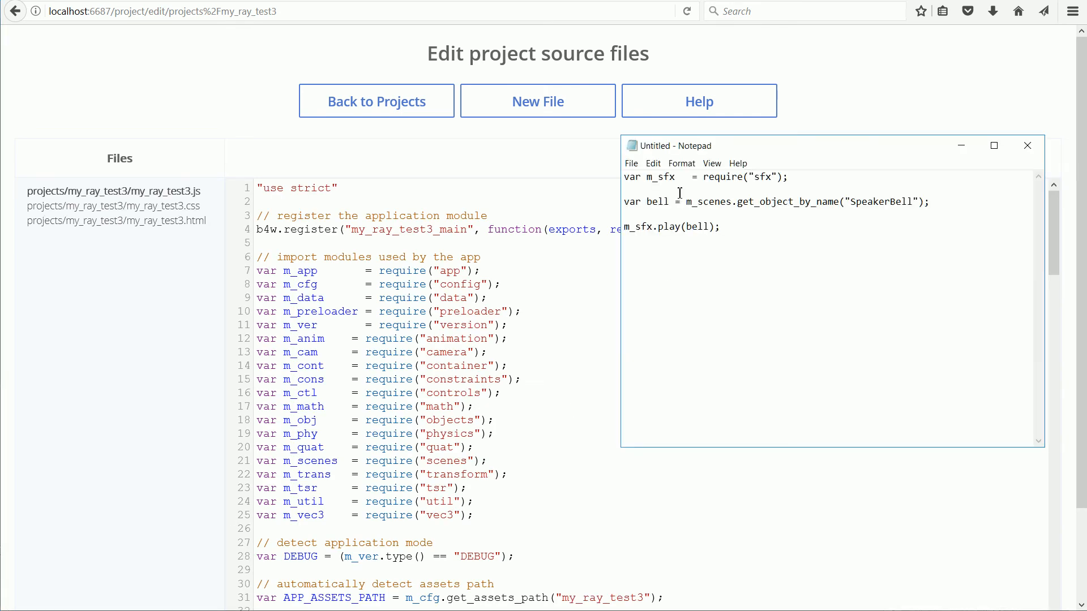
{"action": "left_click", "coordinate": [479, 39]}
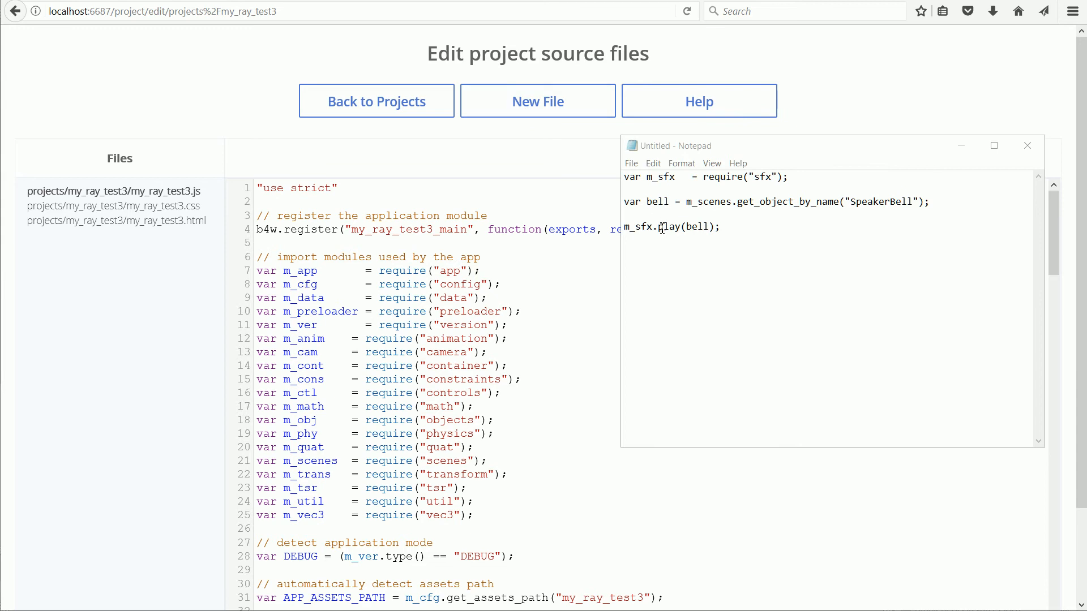
{"action": "mouse_move", "coordinate": [658, 227]}
{"action": "left_mouse_down"}
{"action": "mouse_move", "coordinate": [681, 228]}
{"action": "mouse_move", "coordinate": [626, 227]}
{"action": "mouse_move", "coordinate": [653, 228]}
{"action": "left_mouse_up"}
{"action": "left_click", "coordinate": [626, 180]}
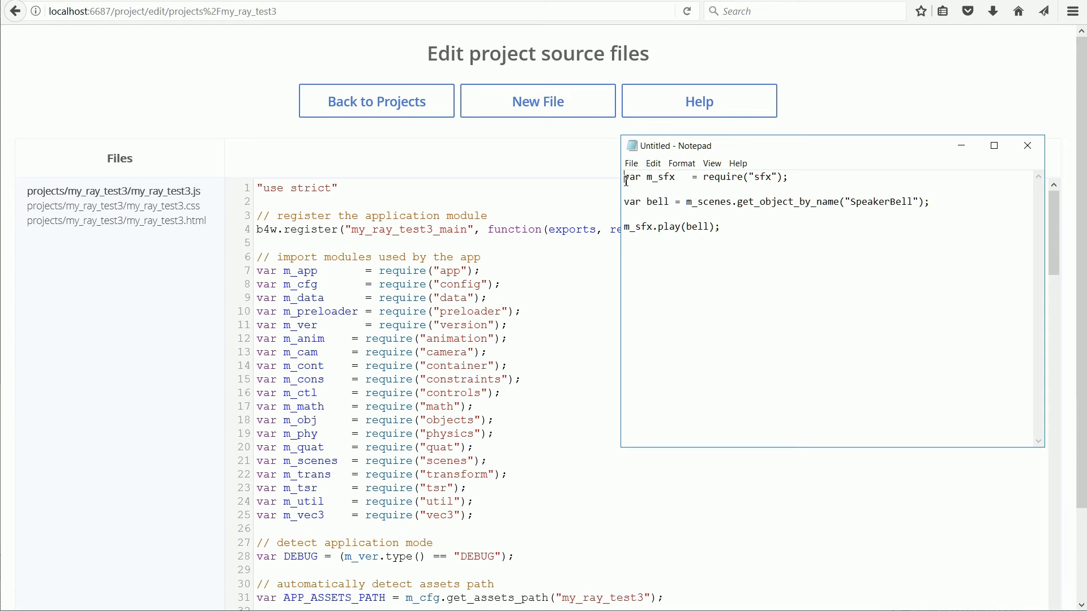
{"action": "key", "text": "shift+End"}
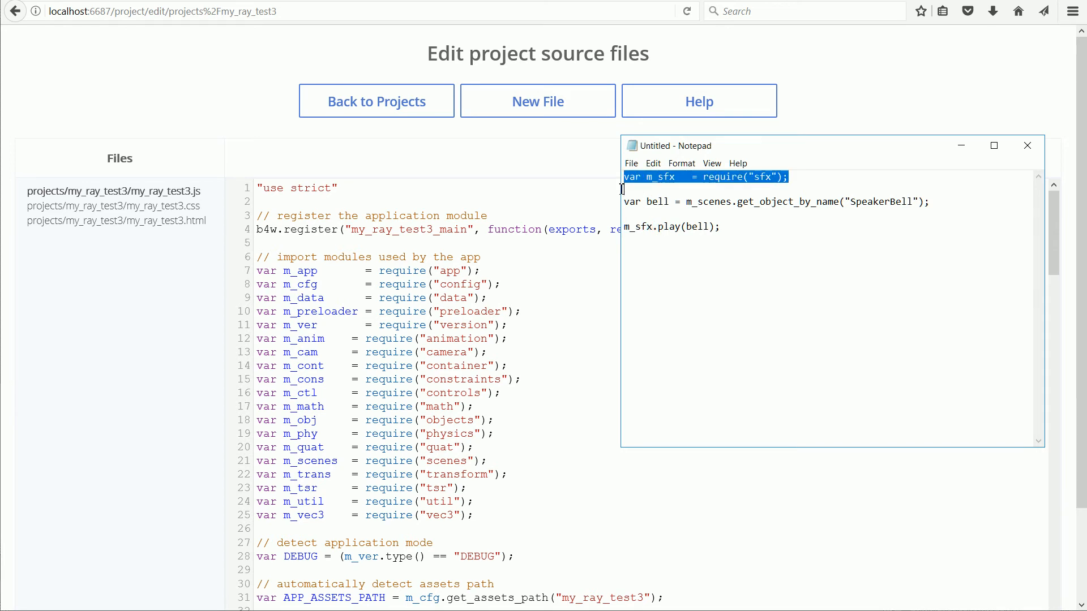
{"action": "right_click", "coordinate": [659, 175]}
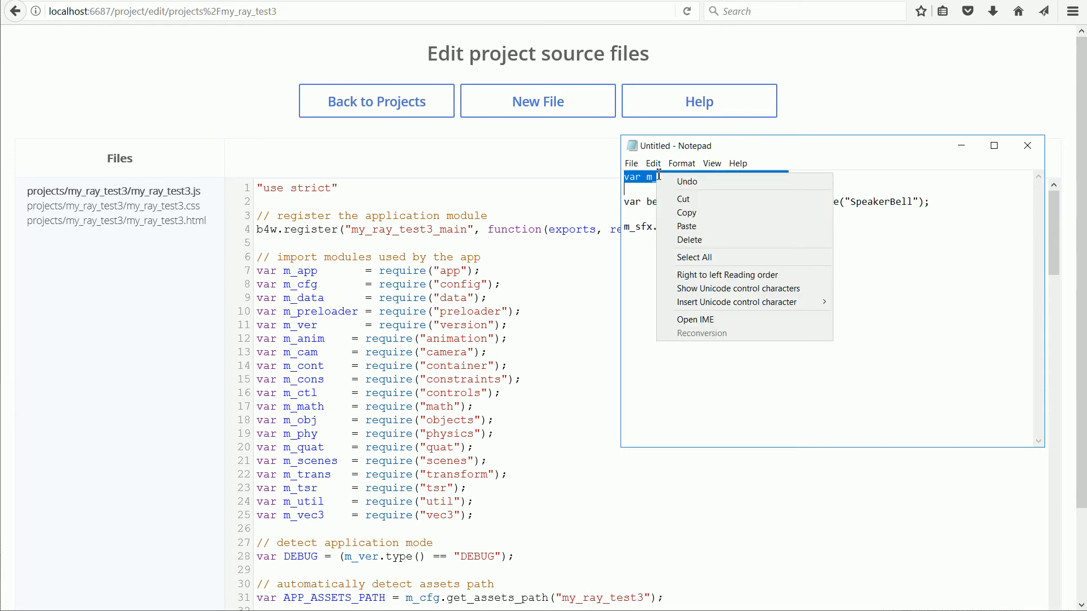
{"action": "left_click", "coordinate": [686, 213]}
{"action": "left_click", "coordinate": [264, 531]}
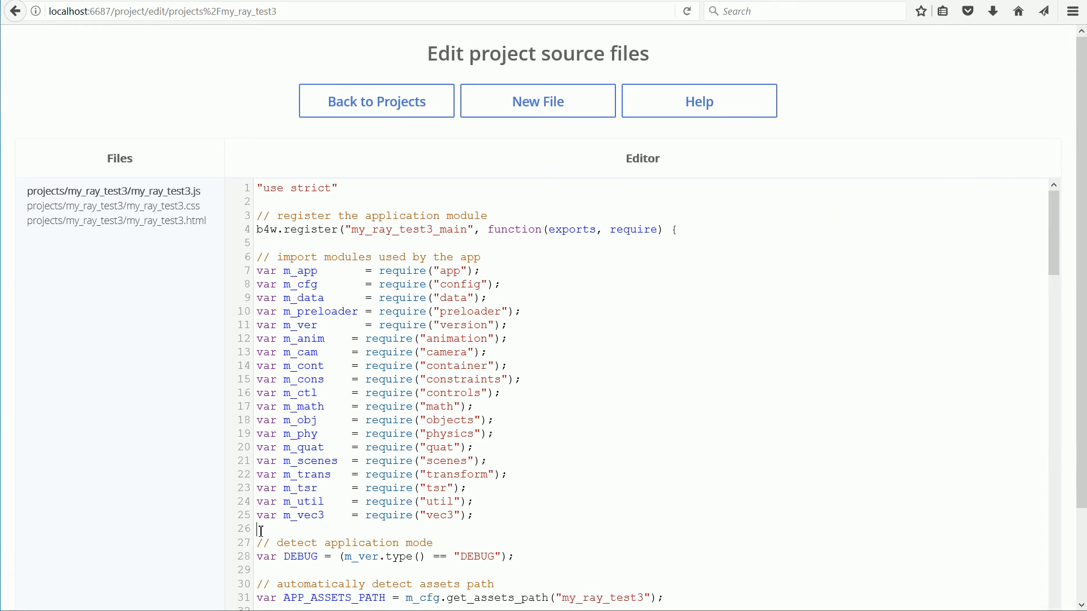
{"action": "right_click", "coordinate": [261, 531]}
{"action": "left_click", "coordinate": [289, 586]}
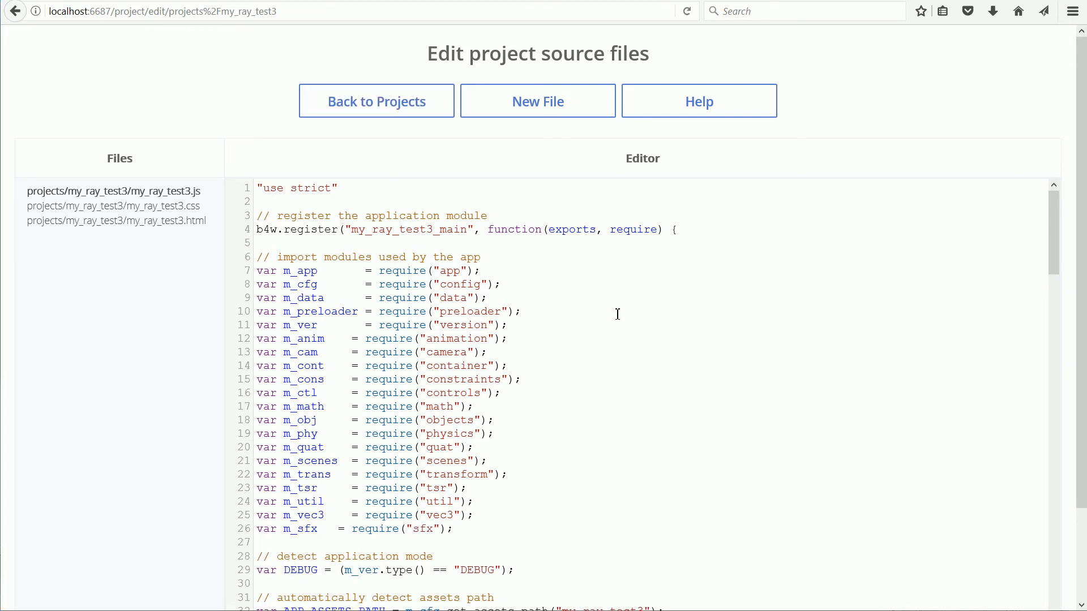
- Copy the line var bell = m_scenes.get_object_by_name("SpeakerBell"); from the Notepad notes
{"action": "scroll", "coordinate": [618, 313], "scroll_direction": "down", "scroll_amount": 20}
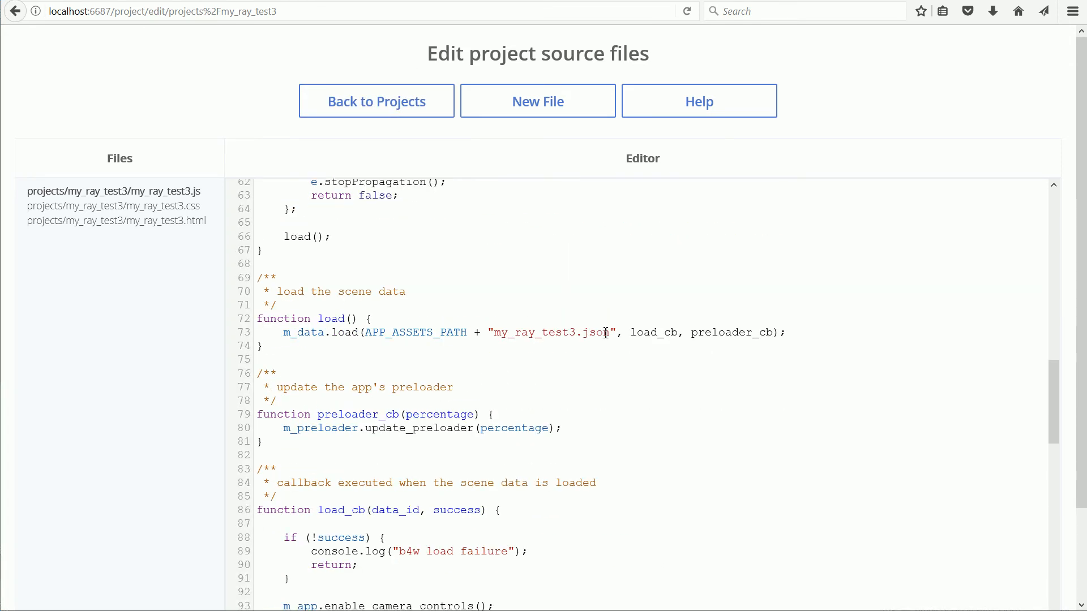
{"action": "scroll", "coordinate": [606, 332], "scroll_direction": "down", "scroll_amount": 10}
{"action": "scroll", "coordinate": [604, 333], "scroll_direction": "down", "scroll_amount": 2}
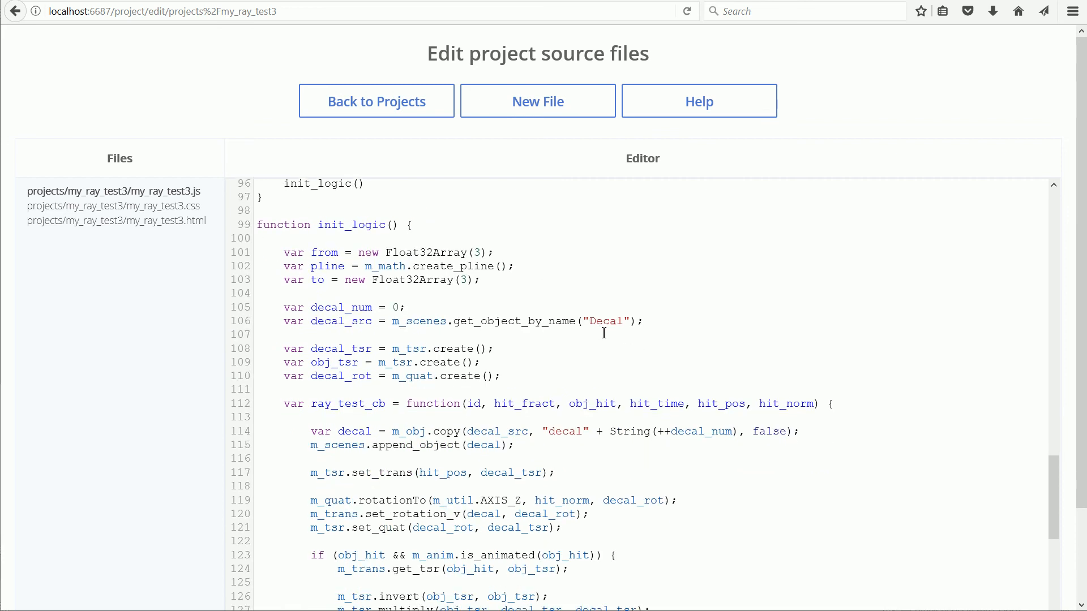
{"action": "key", "text": "alt+Tab"}
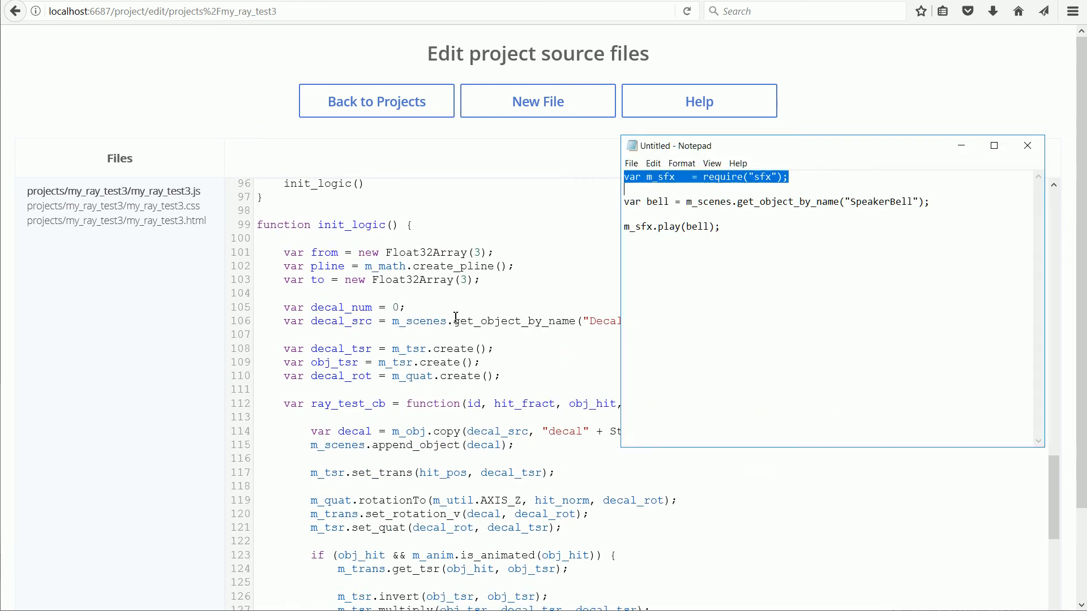
{"action": "left_click_drag", "start_coordinate": [625, 202], "coordinate": [626, 212]}
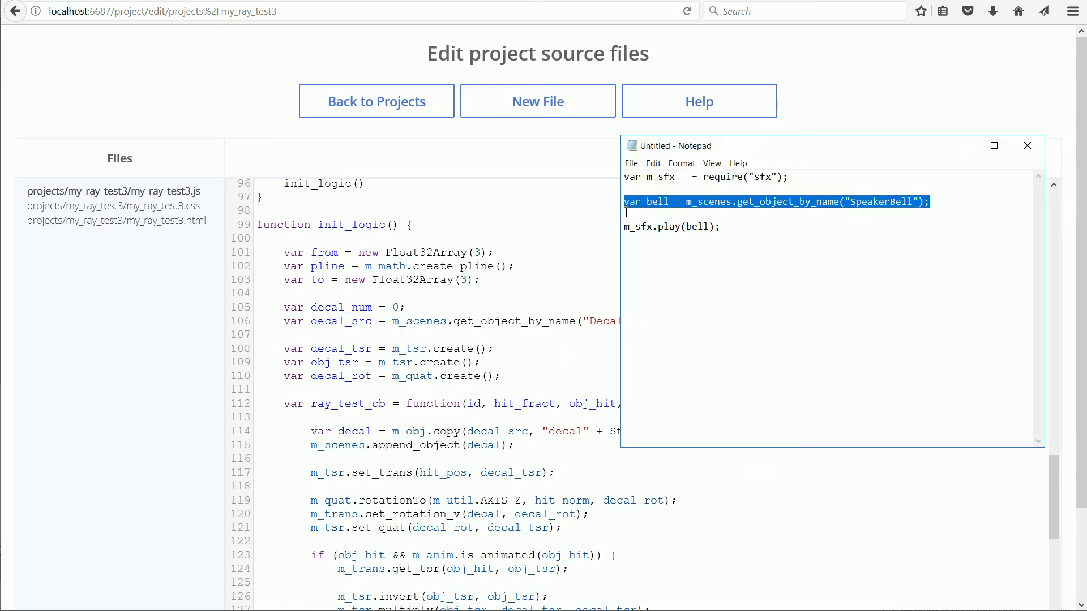
{"action": "right_click", "coordinate": [704, 204]}
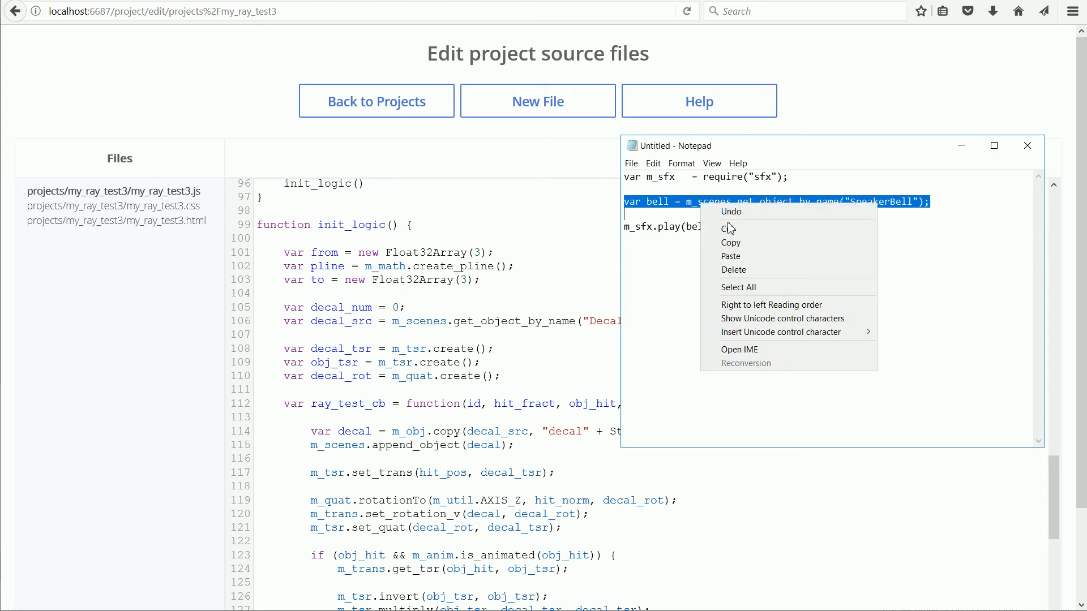
{"action": "left_click", "coordinate": [730, 242]}
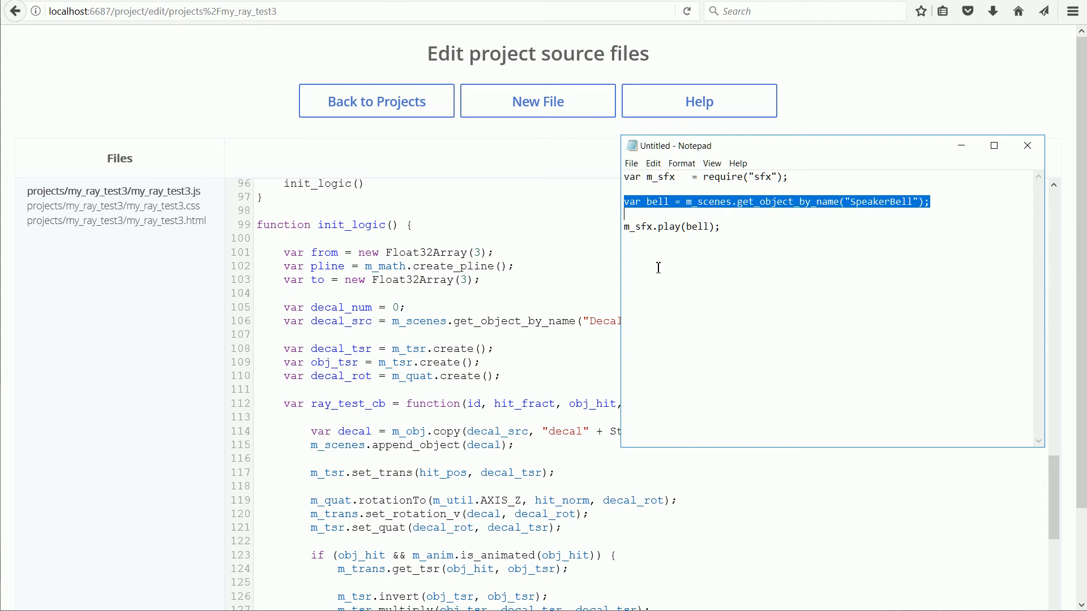
- Paste the bell declaration above var ray_test_cb in init_logic, indent it one level and leave a blank line below it
{"action": "left_click", "coordinate": [261, 405]}
{"action": "right_click", "coordinate": [260, 403]}
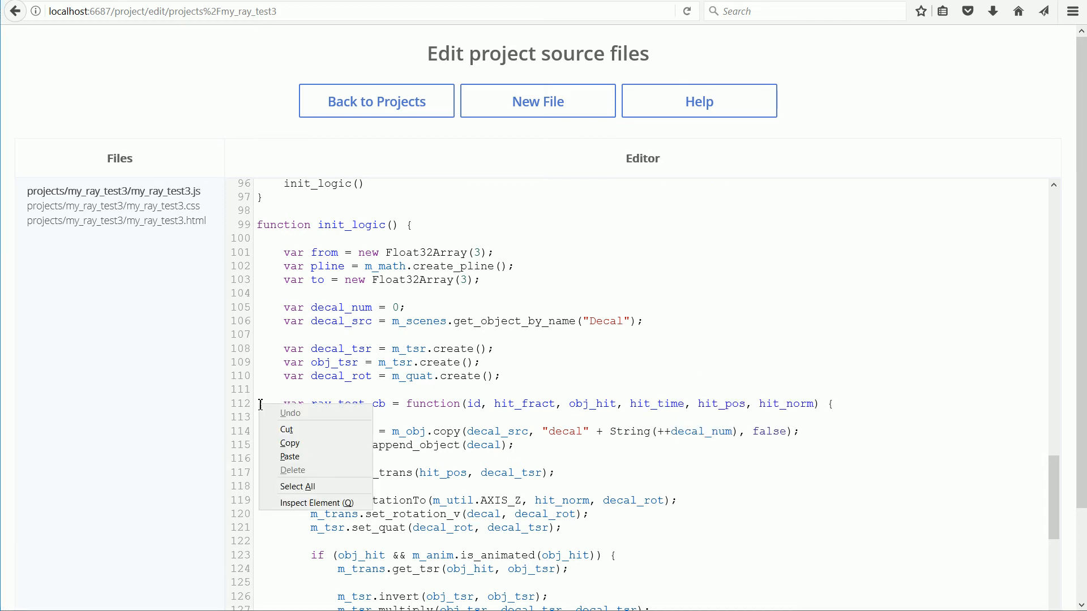
{"action": "left_click", "coordinate": [294, 457]}
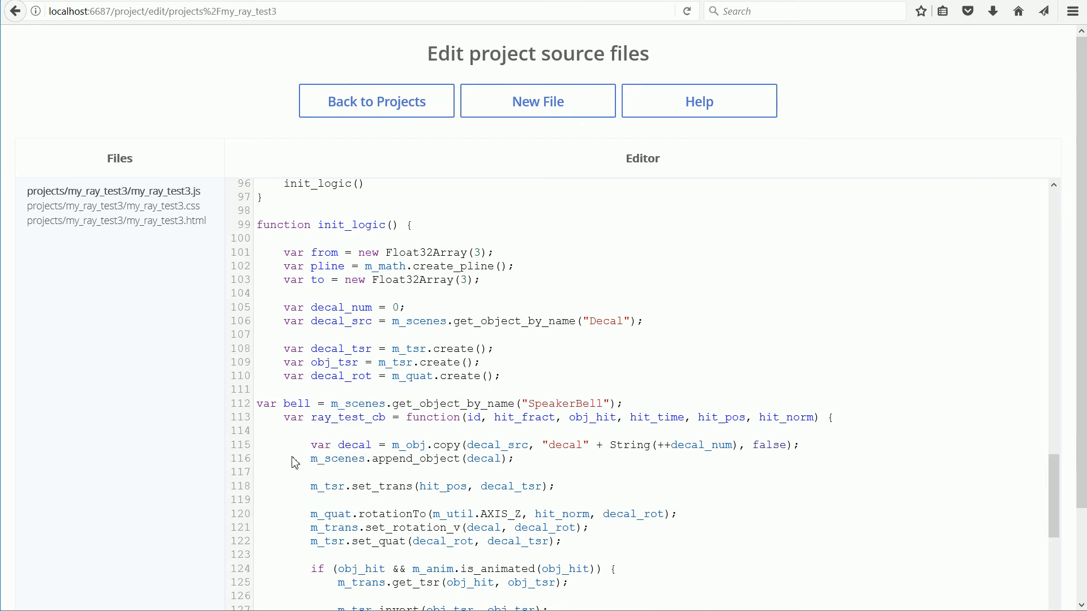
{"action": "key", "text": "Return"}
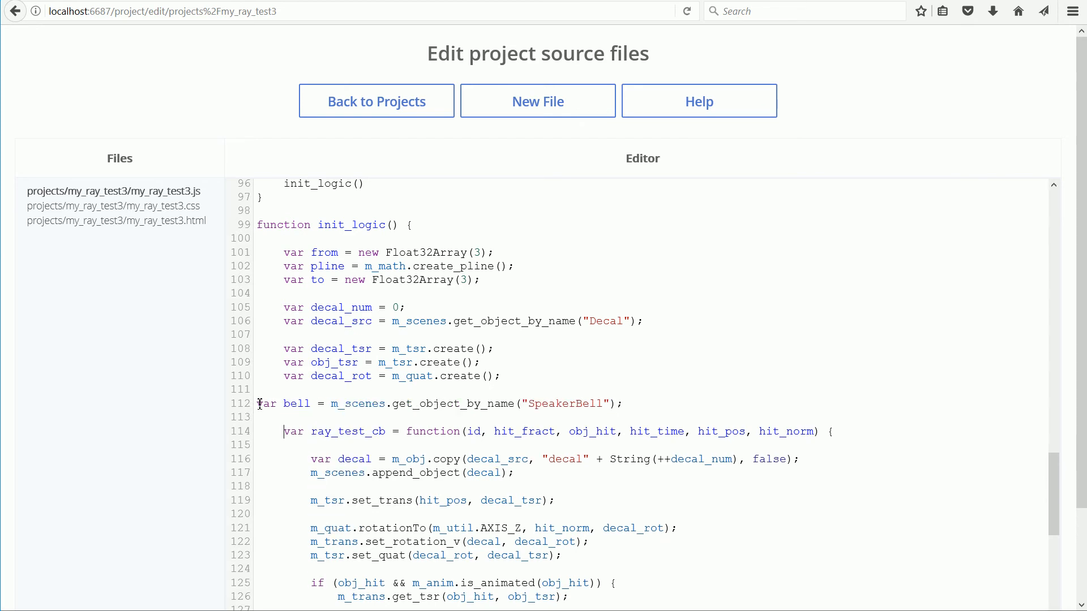
{"action": "key", "text": "Tab"}
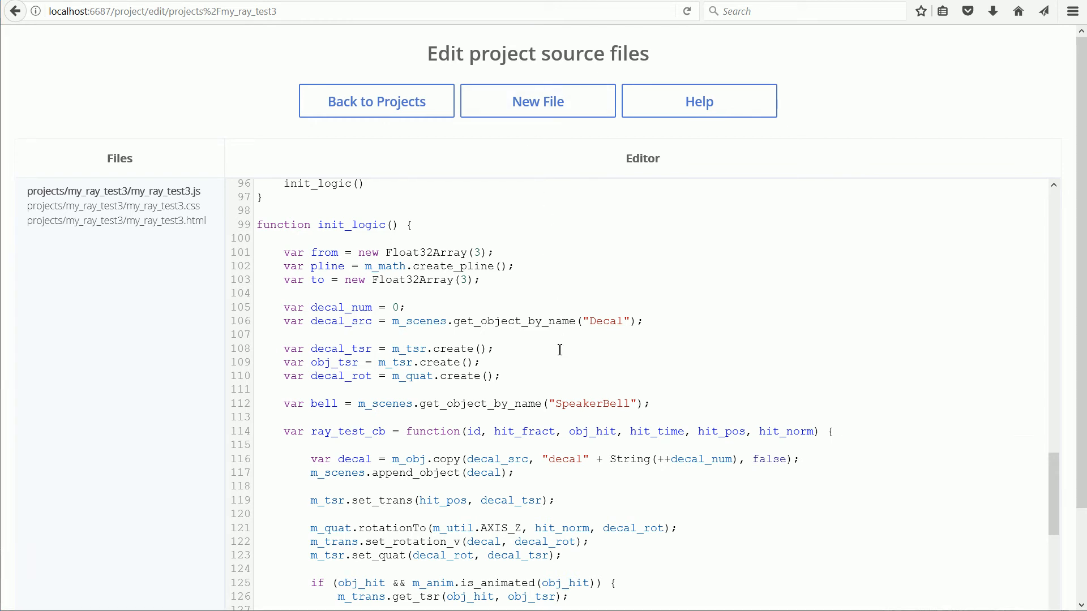
{"action": "left_click_drag", "start_coordinate": [556, 405], "coordinate": [633, 404]}
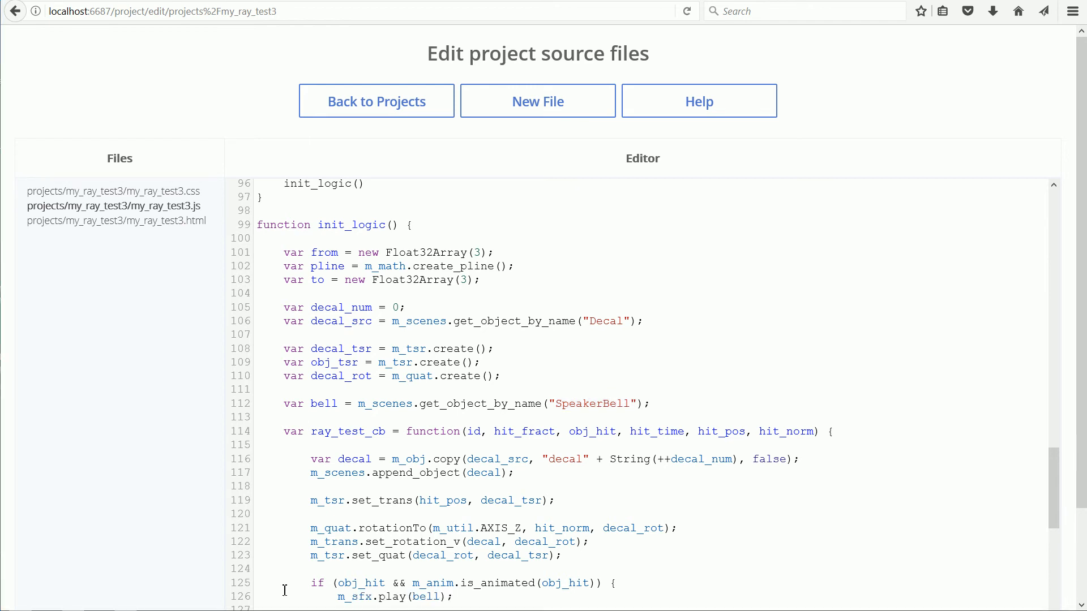
- Copy m_sfx.play(bell); from the Notepad notes and paste it below the m_tsr.set_quat line in ray_test_cb, indented two levels
{"action": "key", "text": "alt+Tab"}
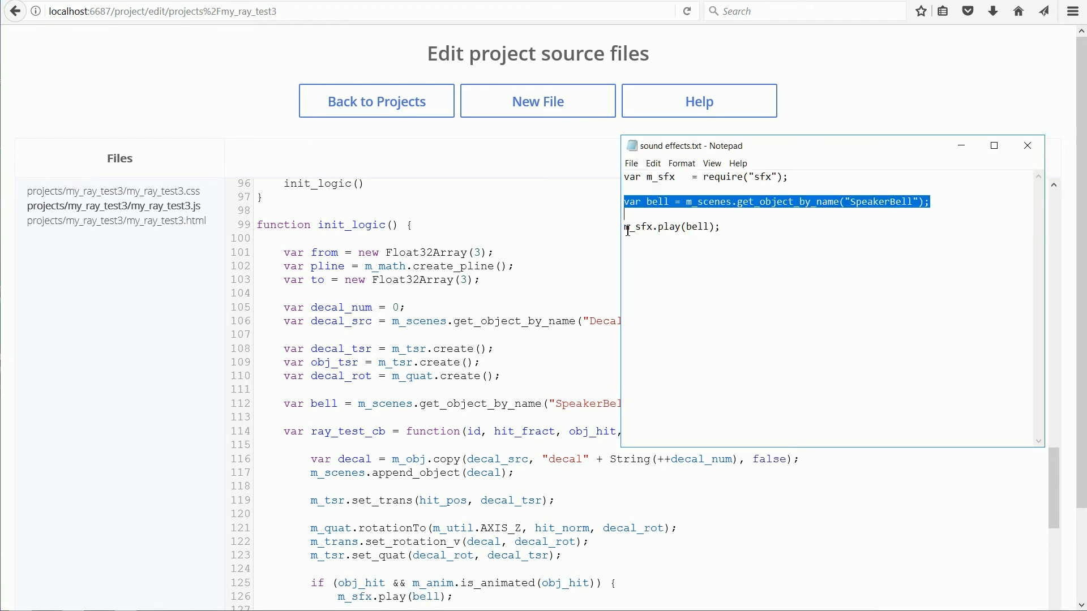
{"action": "left_click_drag", "start_coordinate": [625, 227], "coordinate": [732, 225]}
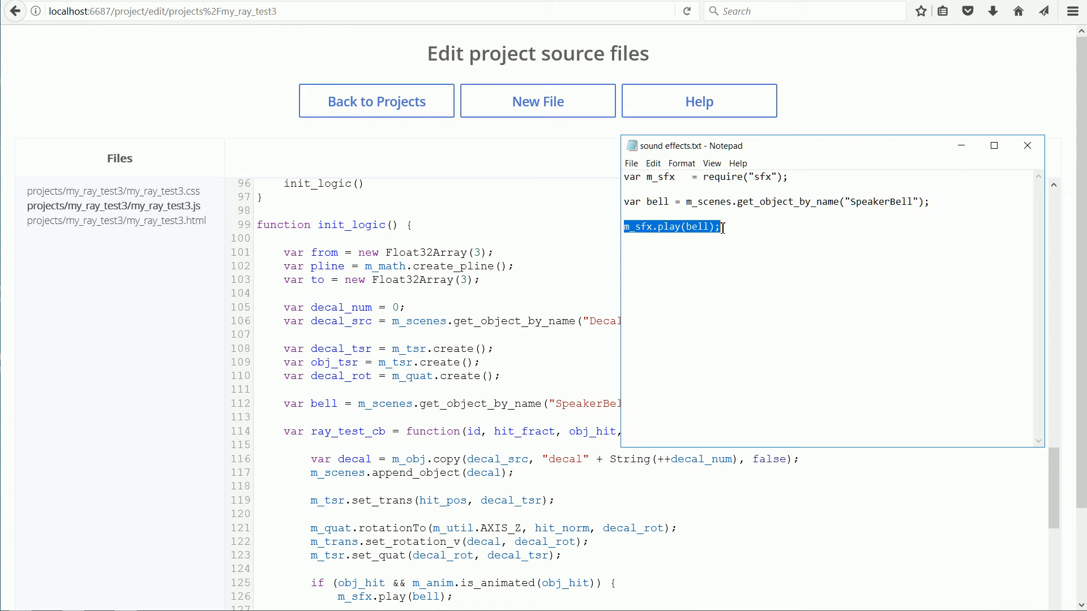
{"action": "right_click", "coordinate": [701, 230]}
{"action": "left_click", "coordinate": [722, 265]}
{"action": "left_click", "coordinate": [263, 570]}
{"action": "right_click", "coordinate": [261, 568]}
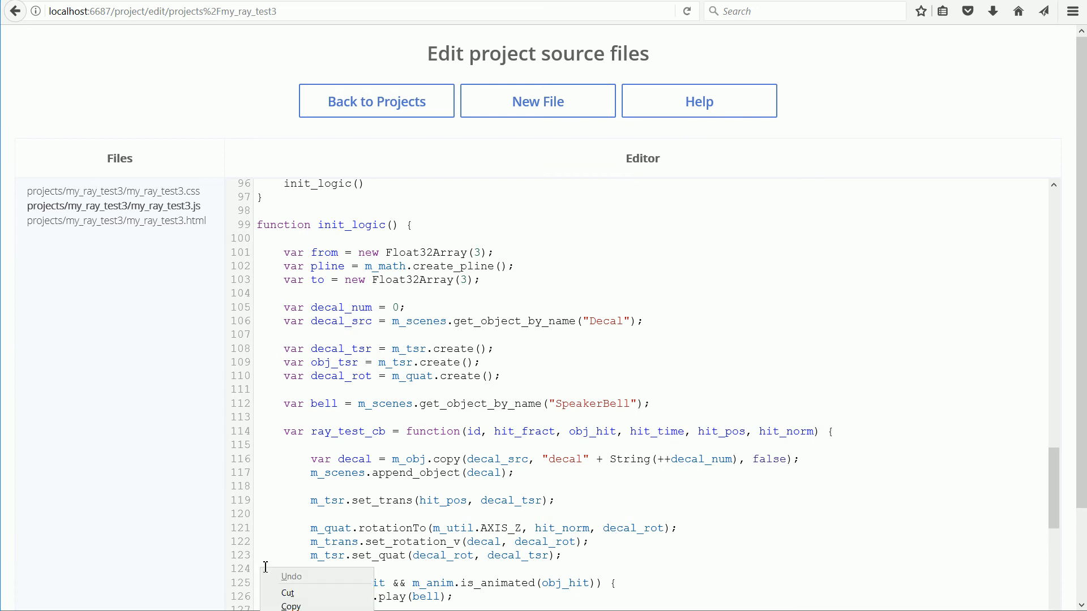
{"action": "left_click", "coordinate": [278, 610]}
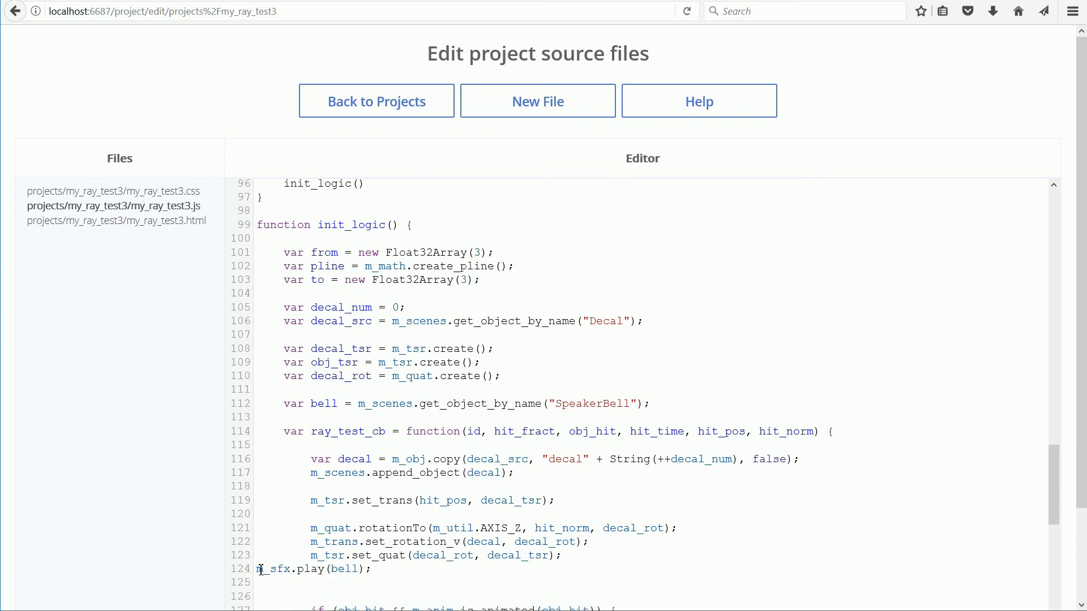
{"action": "key", "text": "Tab"}
{"action": "key", "text": "Tab"}
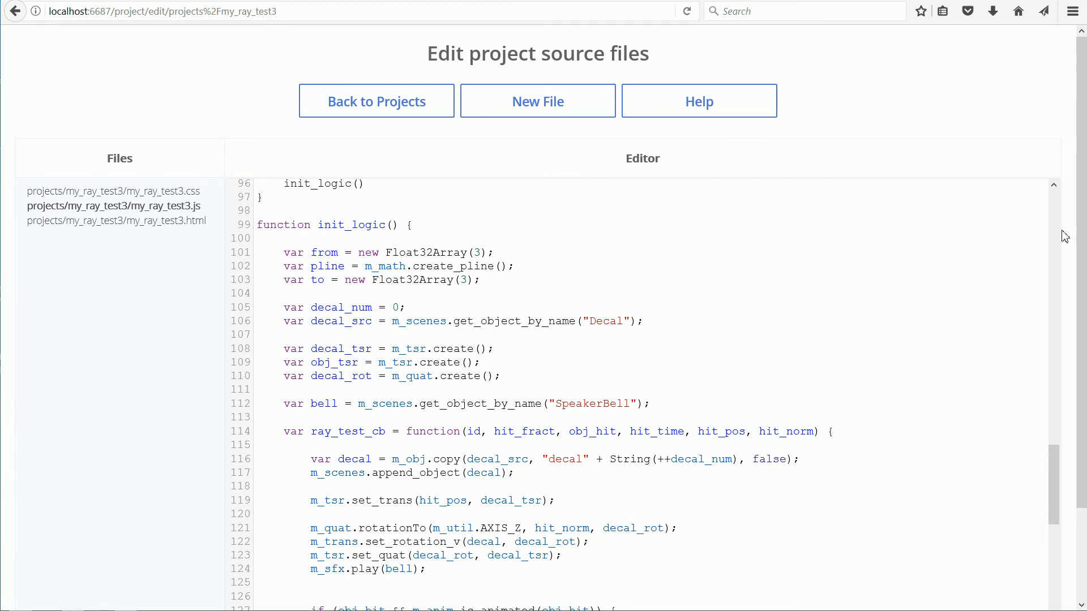
- Save my_ray_test3.js and return to the project list
{"action": "scroll", "coordinate": [1064, 237], "scroll_direction": "down", "scroll_amount": 3}
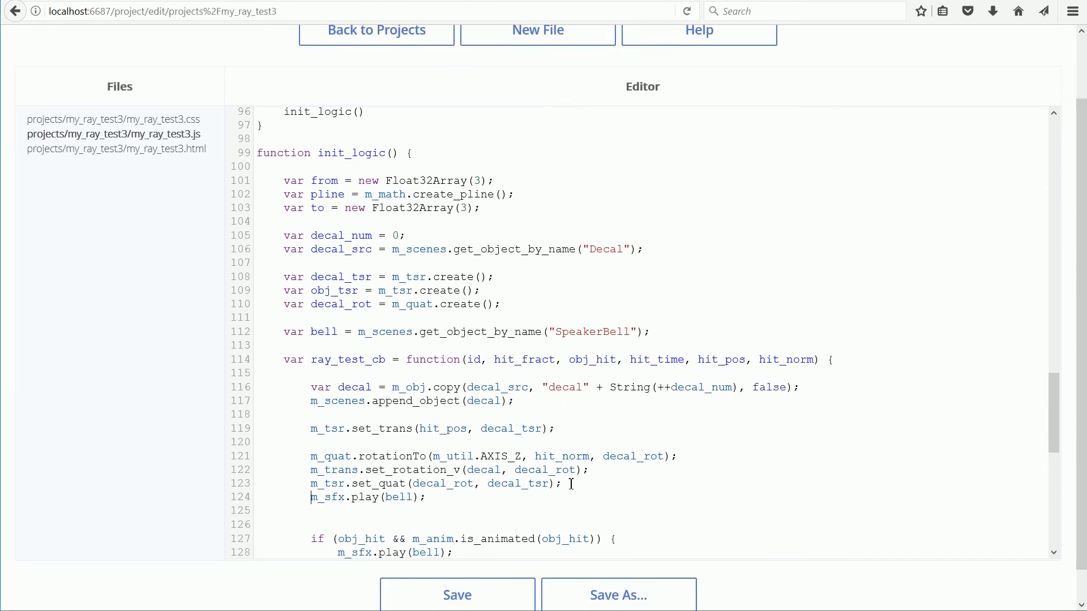
{"action": "left_click", "coordinate": [456, 599]}
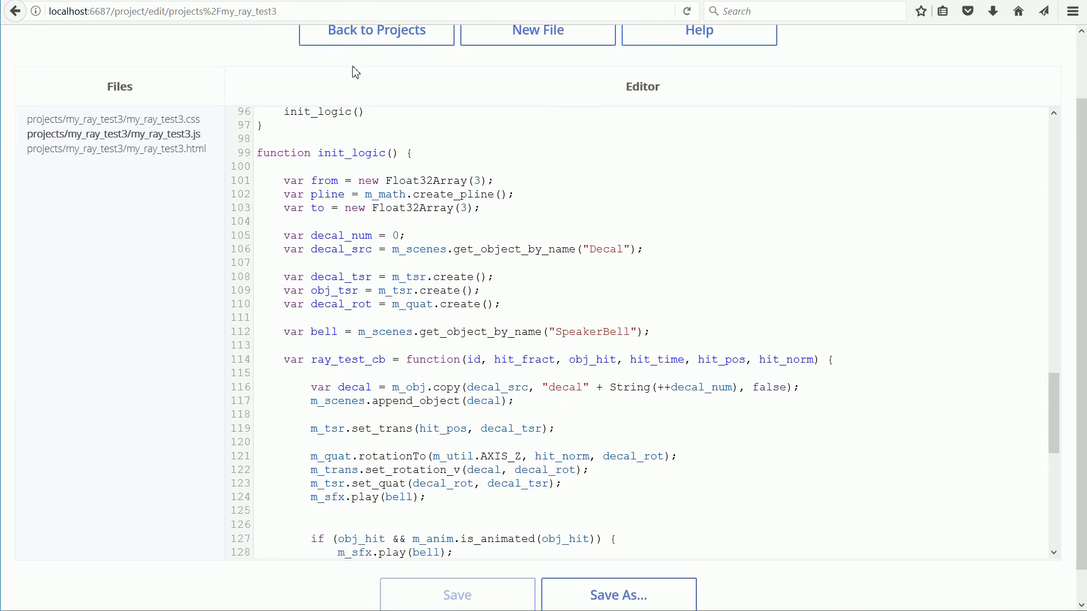
{"action": "left_click", "coordinate": [375, 43]}
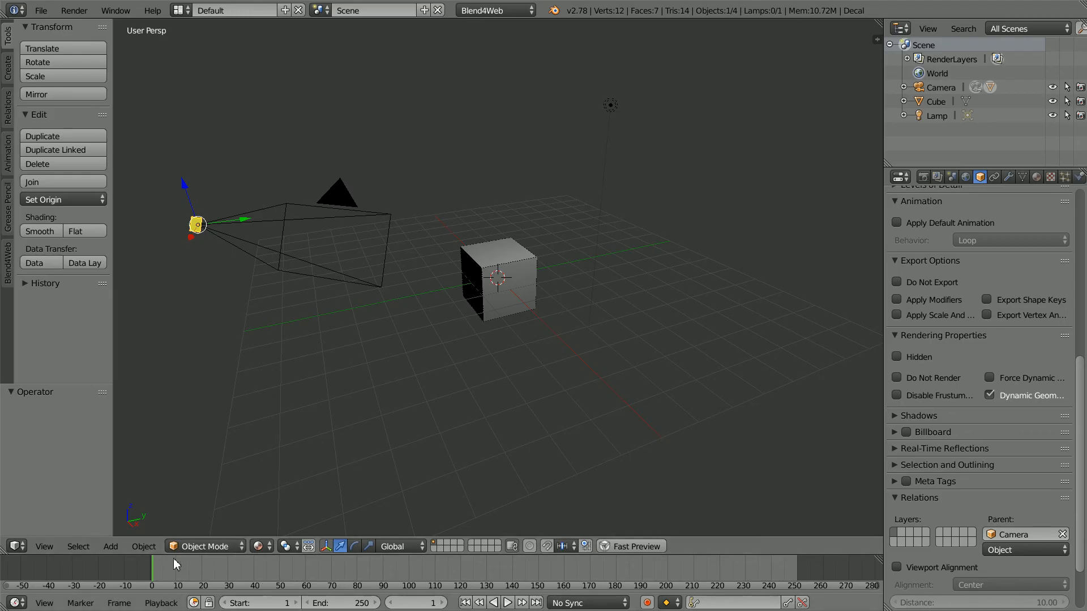
- Switch to Blender, add a Speaker object to the scene and rename it SpeakerBell
{"action": "left_click", "coordinate": [111, 546]}
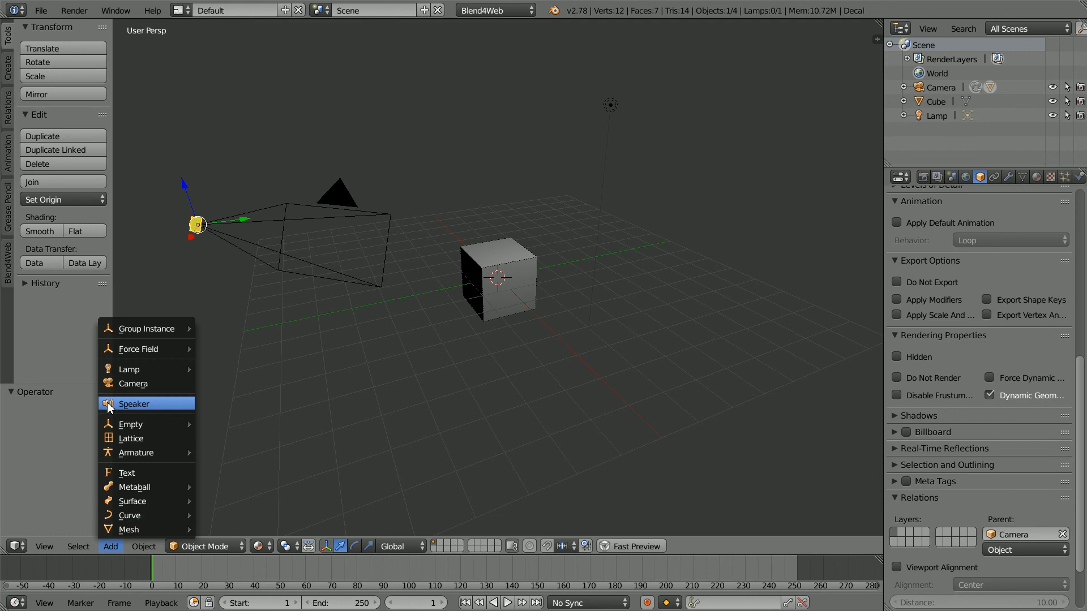
{"action": "left_click", "coordinate": [164, 404]}
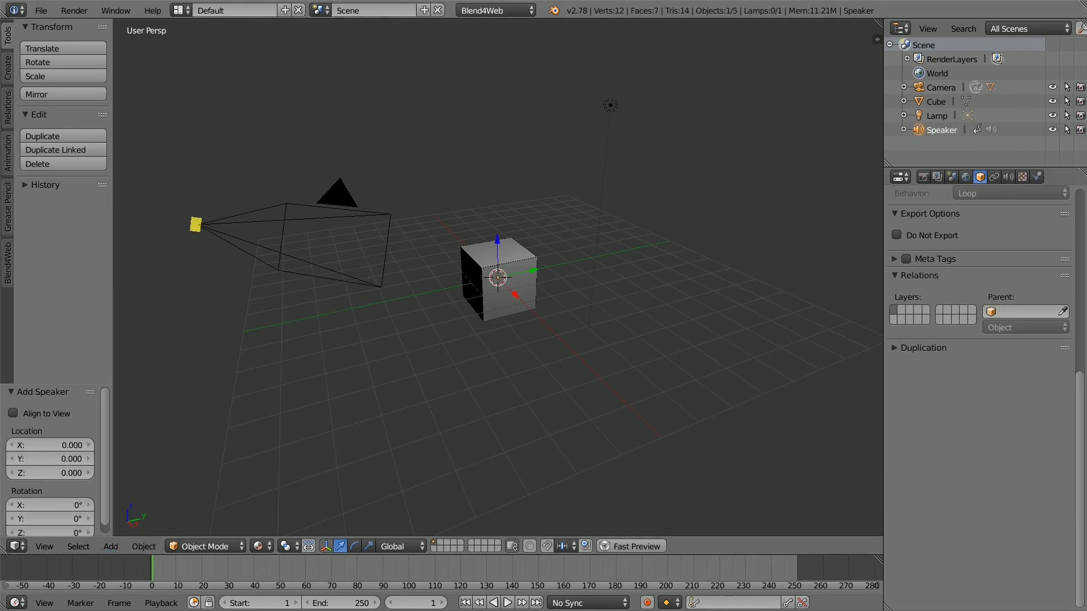
{"action": "left_click_drag", "start_coordinate": [1081, 391], "coordinate": [1082, 204]}
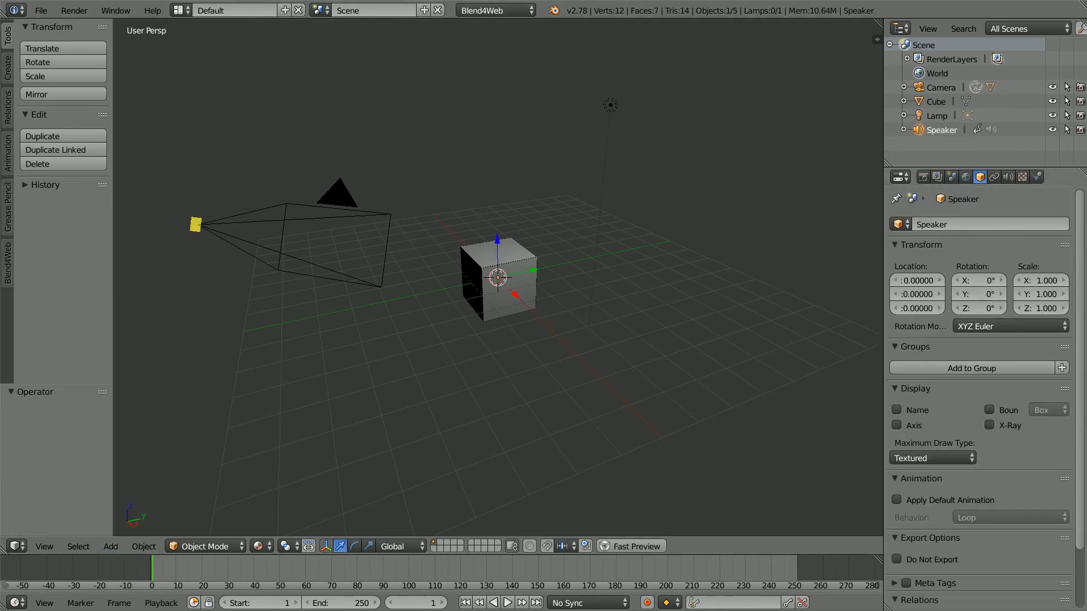
{"action": "left_click", "coordinate": [953, 226]}
{"action": "type", "text": "Bell"}
{"action": "key", "text": "Return"}
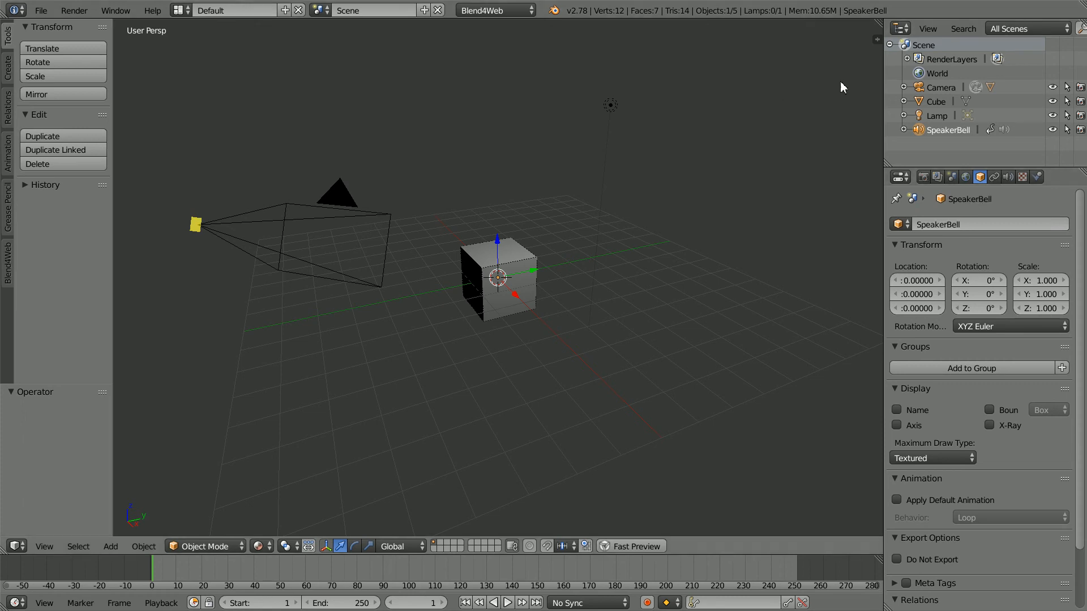
- Set the behavior of the SpeakerBell speaker to Background Sound
{"action": "left_click", "coordinate": [1009, 177]}
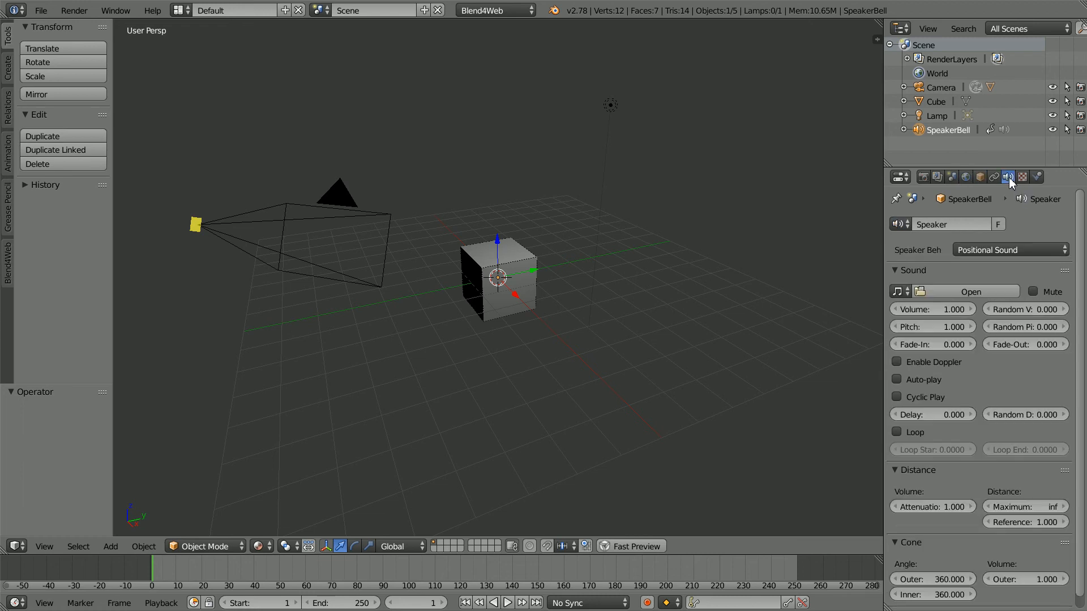
{"action": "left_click", "coordinate": [977, 248]}
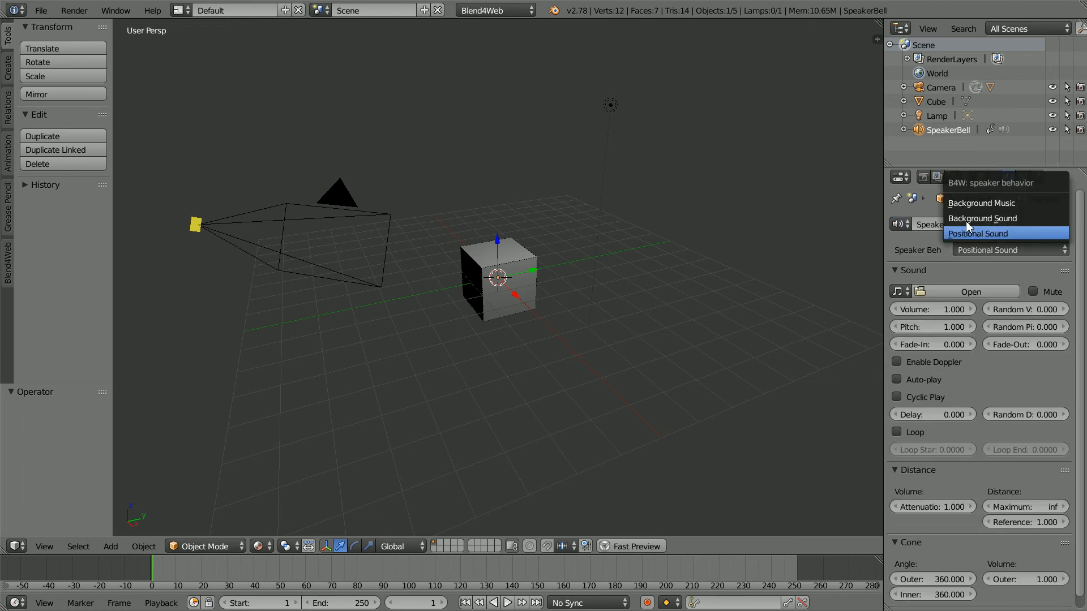
{"action": "left_click", "coordinate": [1038, 224]}
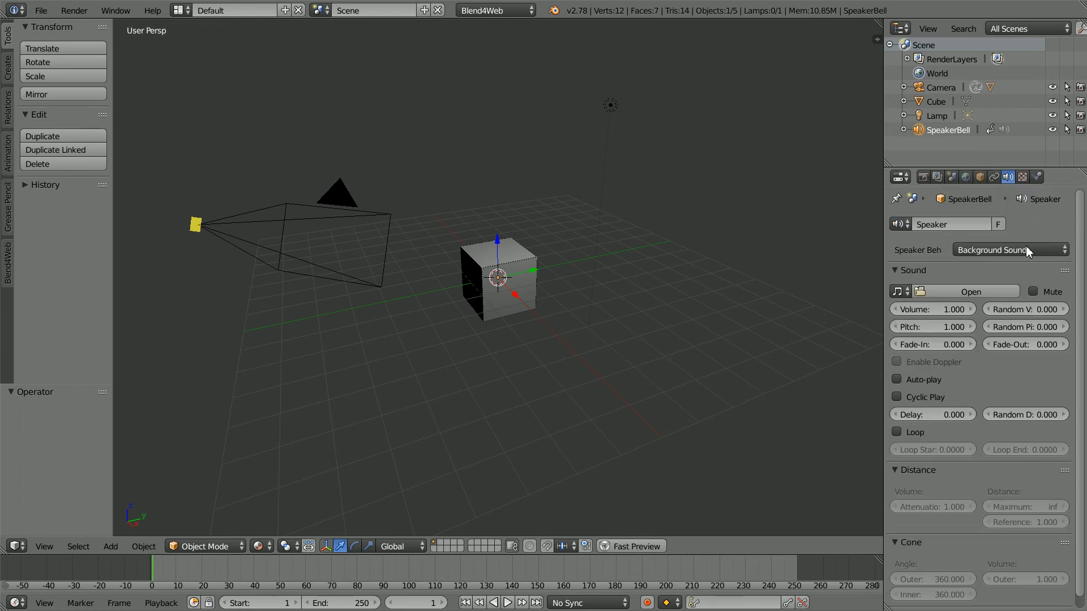
- Load bell.ogg from G:\blender\blend4web\cars\driveAround\sound as the speaker's sound file
{"action": "left_click", "coordinate": [978, 291]}
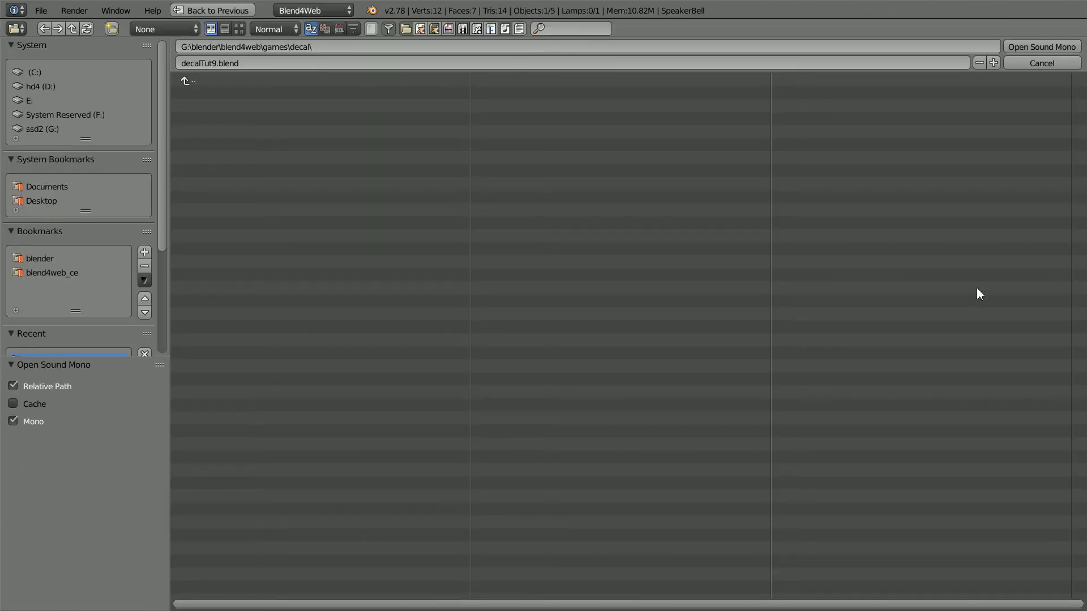
{"action": "left_click", "coordinate": [39, 257]}
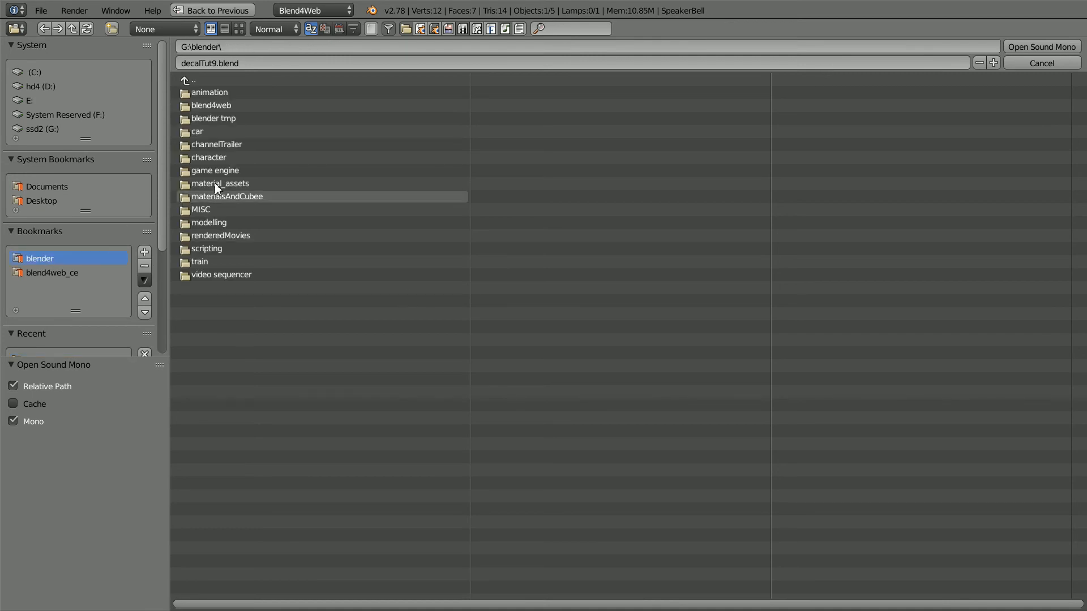
{"action": "double_click", "coordinate": [219, 108]}
{"action": "double_click", "coordinate": [209, 108]}
{"action": "double_click", "coordinate": [201, 118]}
{"action": "double_click", "coordinate": [197, 133]}
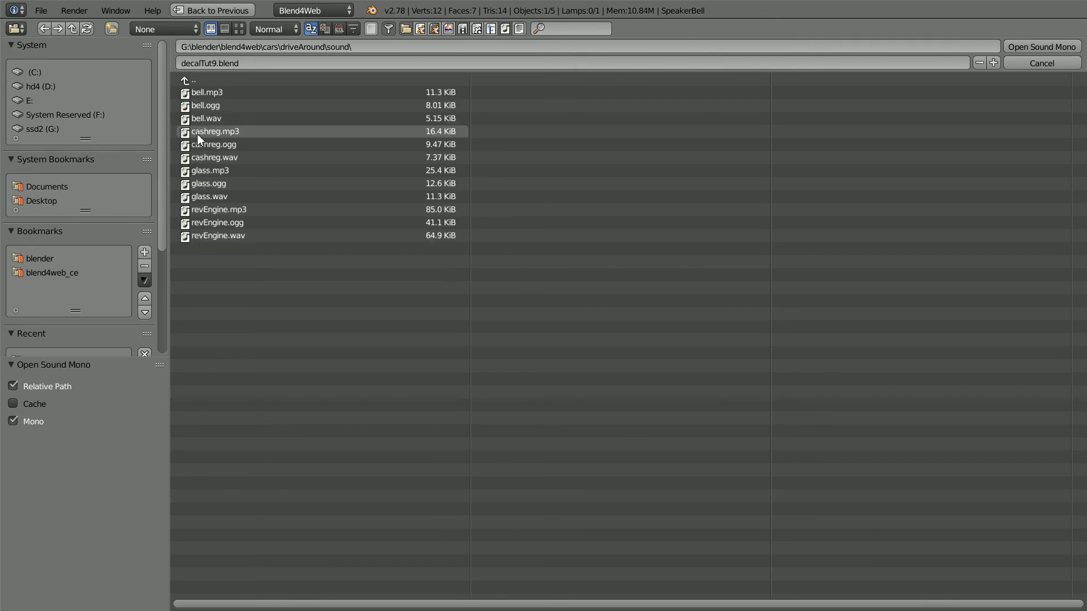
{"action": "left_click", "coordinate": [208, 106]}
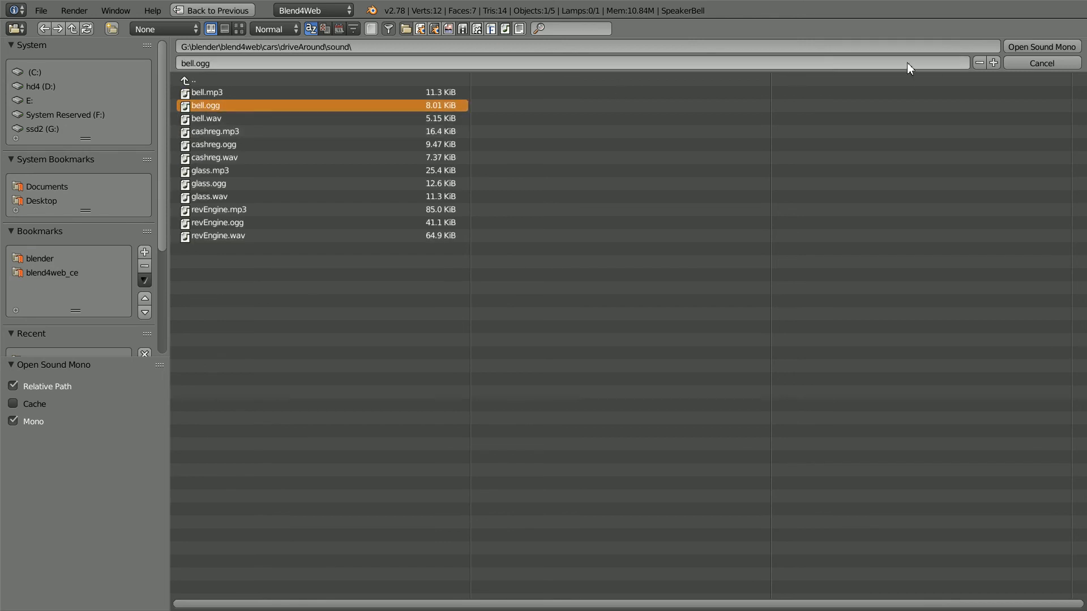
{"action": "left_click", "coordinate": [1015, 49]}
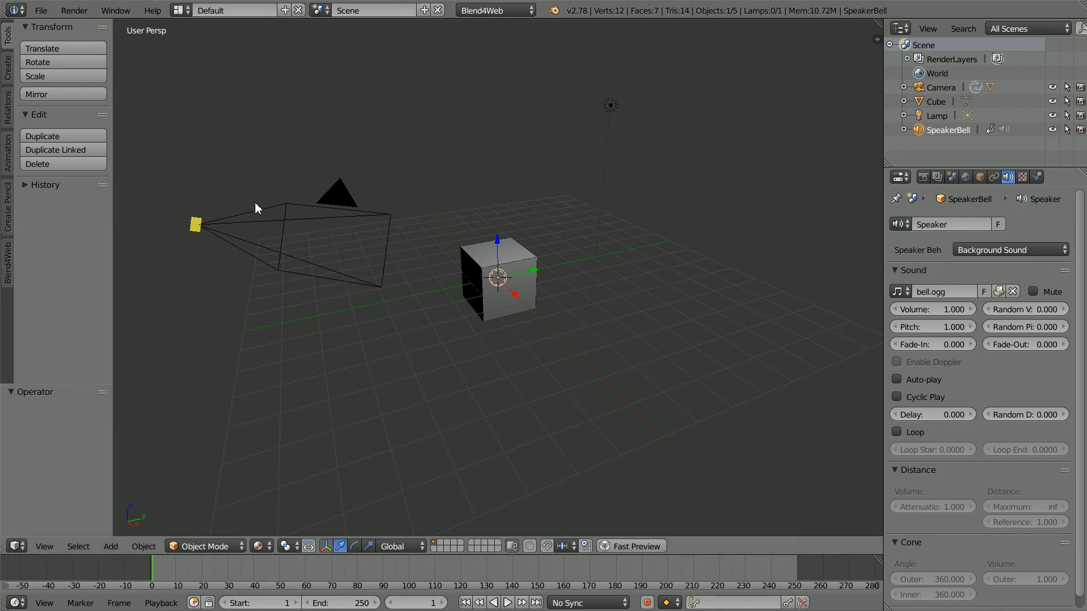
- Delete the Cube object from the scene
{"action": "right_click", "coordinate": [346, 195]}
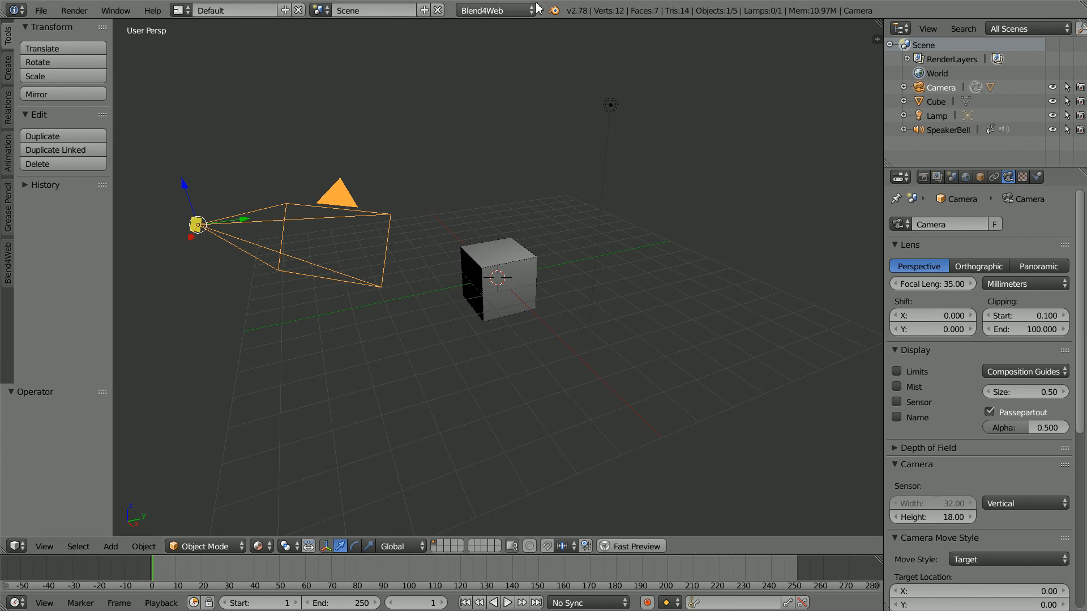
{"action": "right_click", "coordinate": [516, 280]}
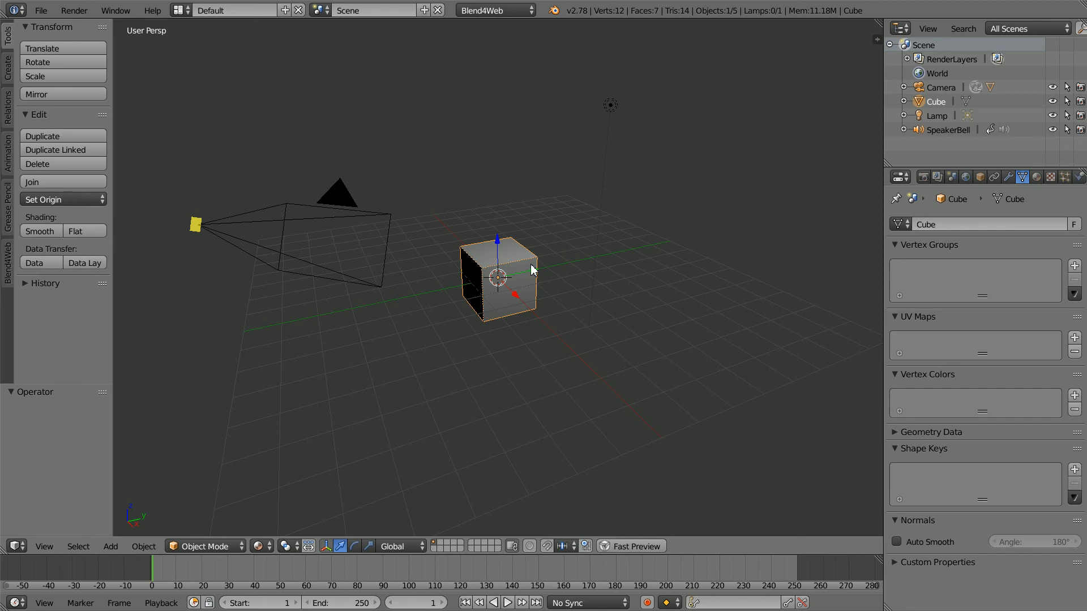
{"action": "key", "text": "x"}
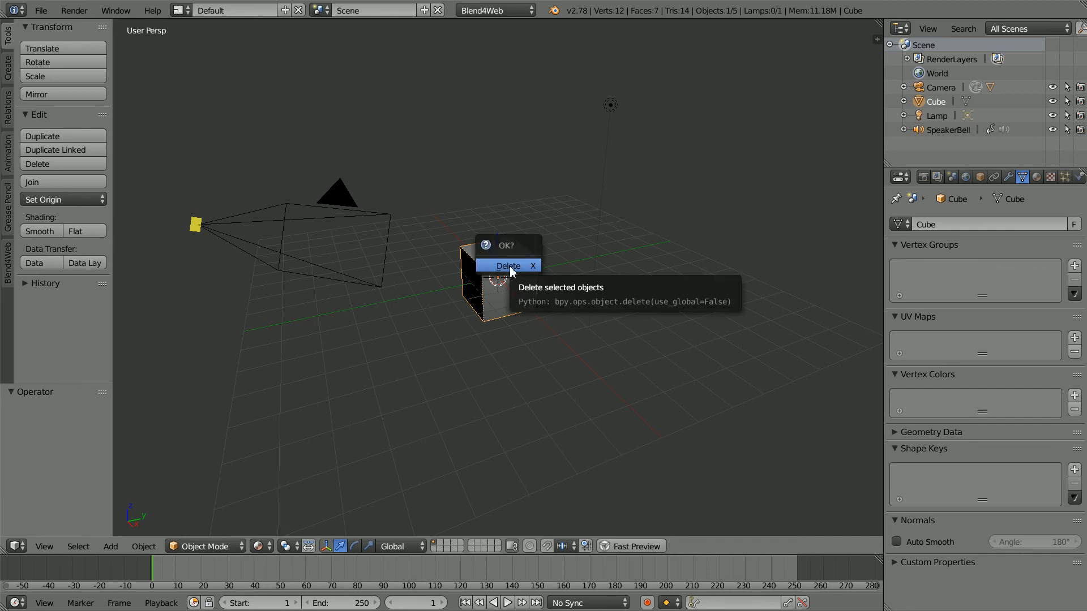
{"action": "left_click", "coordinate": [508, 266]}
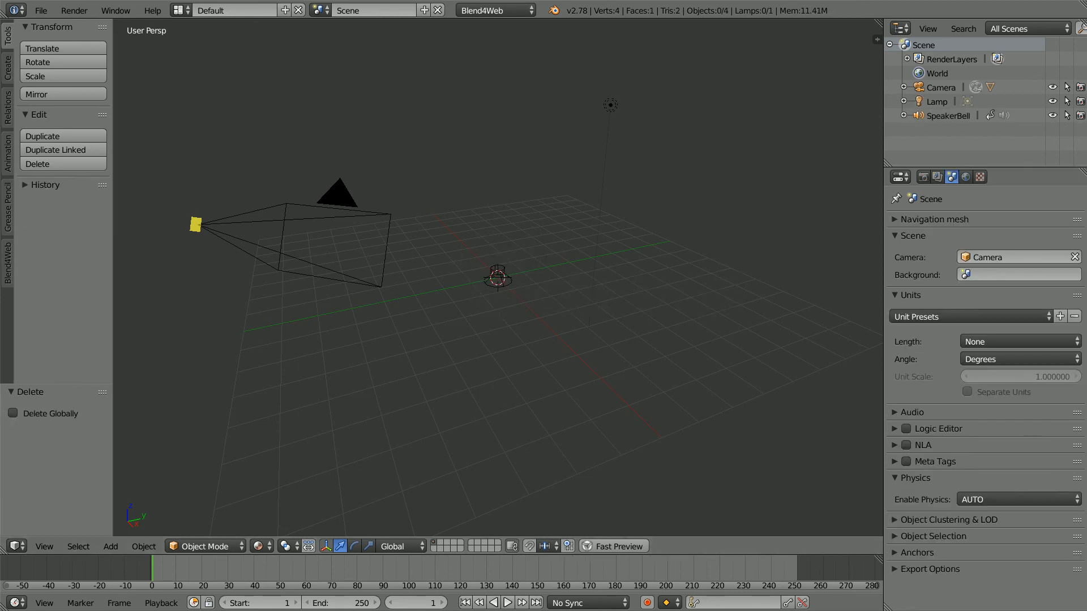
- Append the Cylinder object from G:\blender\blend4web\character\stickman\coke\canTut14a.blend to the scene
{"action": "left_click", "coordinate": [40, 10]}
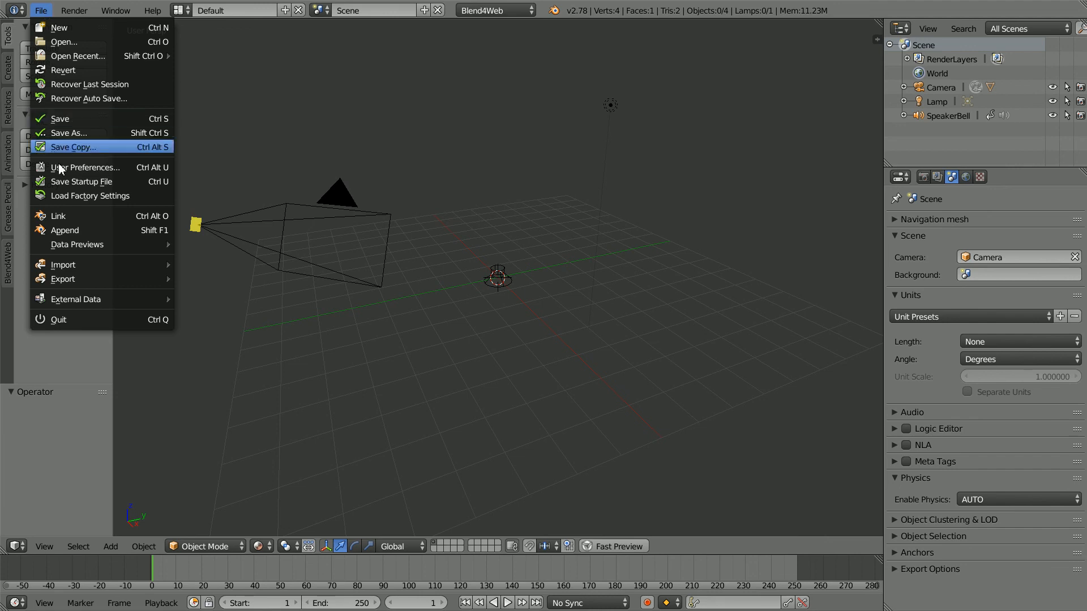
{"action": "left_click", "coordinate": [83, 230]}
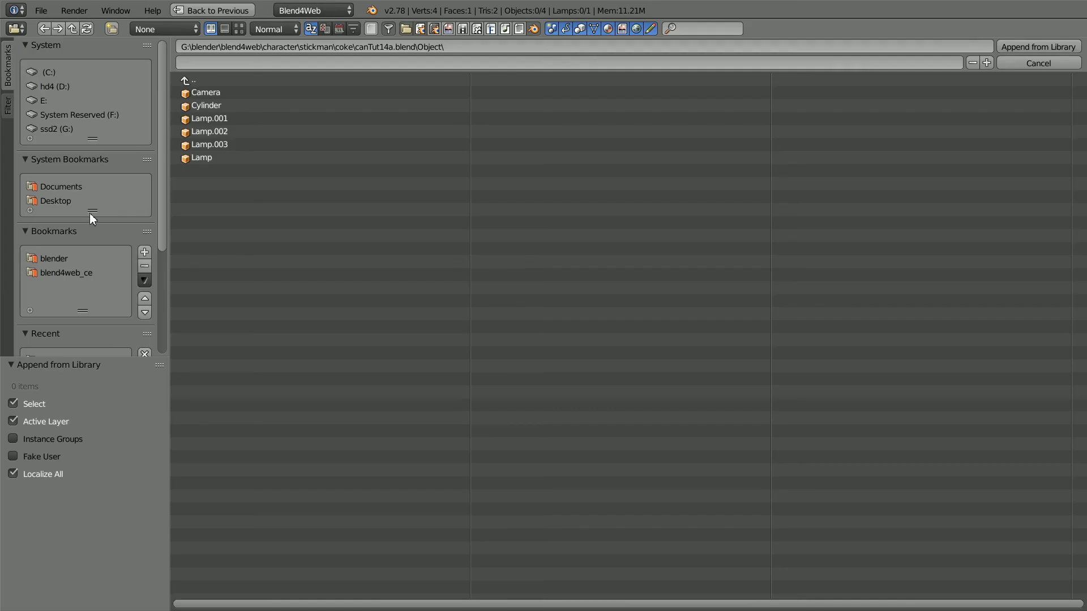
{"action": "left_click", "coordinate": [184, 82]}
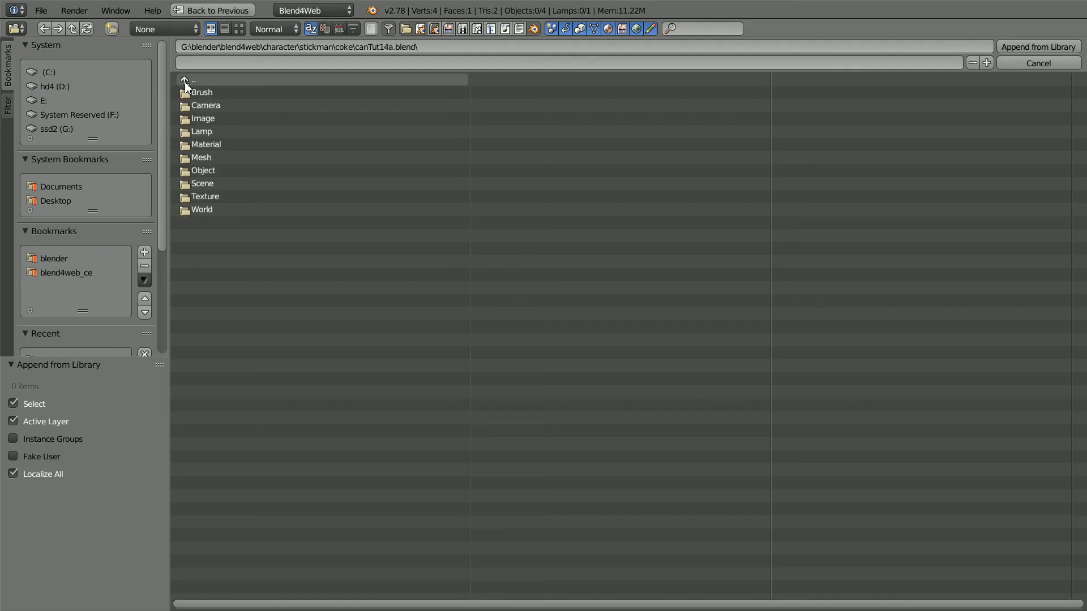
{"action": "left_click", "coordinate": [185, 82]}
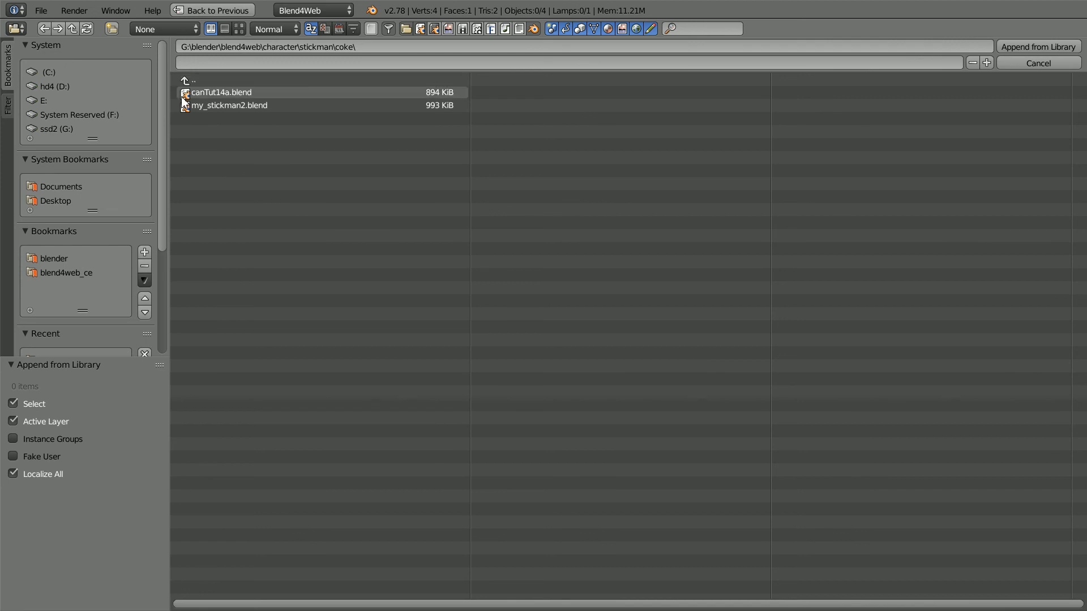
{"action": "left_click", "coordinate": [221, 93]}
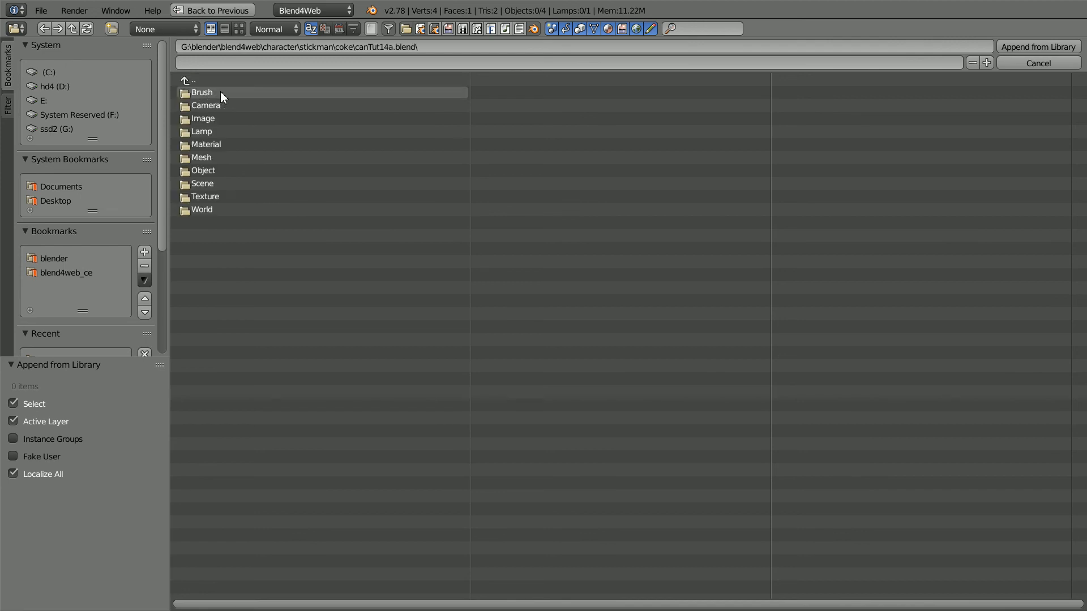
{"action": "left_click", "coordinate": [189, 172]}
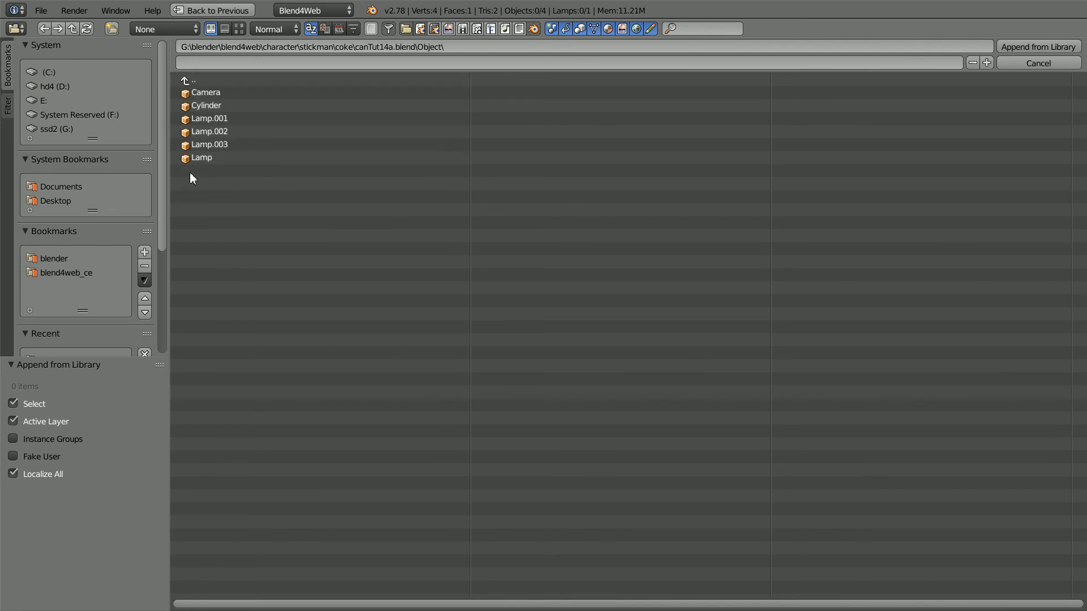
{"action": "left_click", "coordinate": [208, 105]}
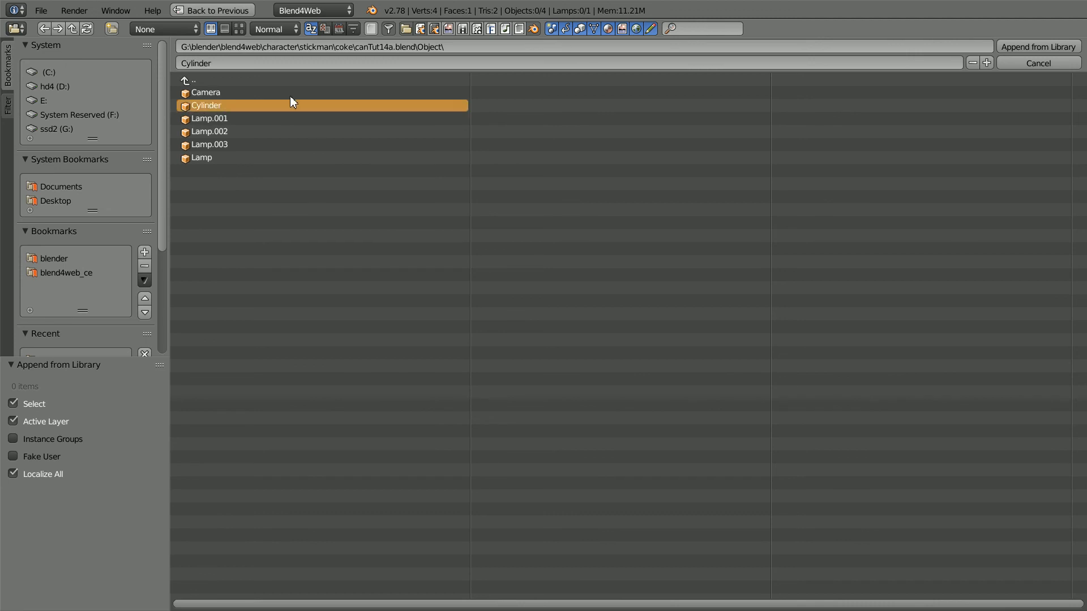
{"action": "left_click", "coordinate": [1022, 46]}
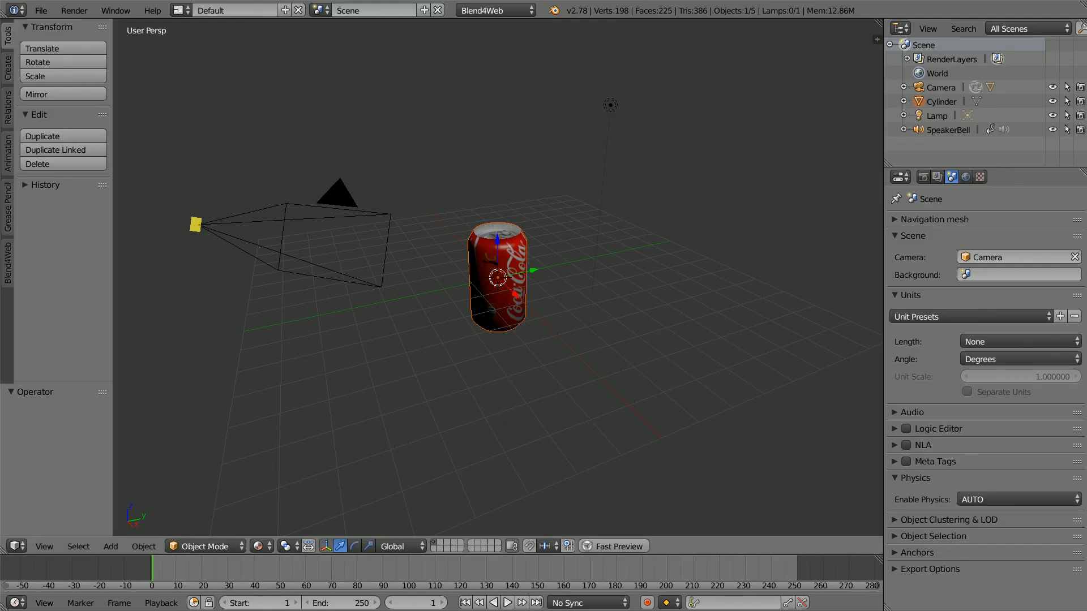
- Enable Object Physics and Collision Bounds on the appended can, with the bounds shape set to Cylinder
{"action": "right_click", "coordinate": [485, 307]}
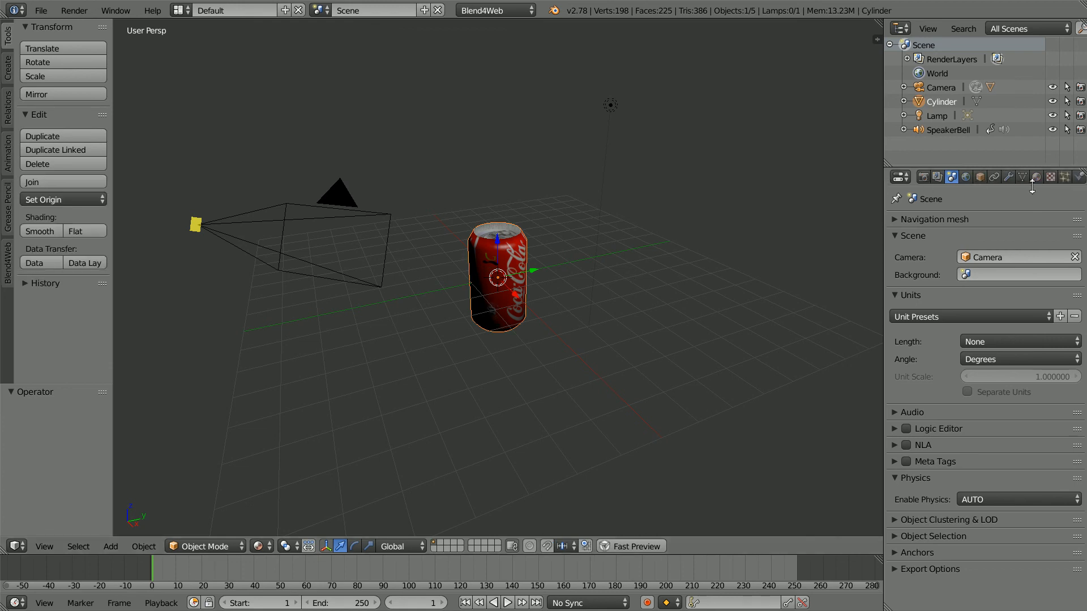
{"action": "left_click", "coordinate": [1078, 178]}
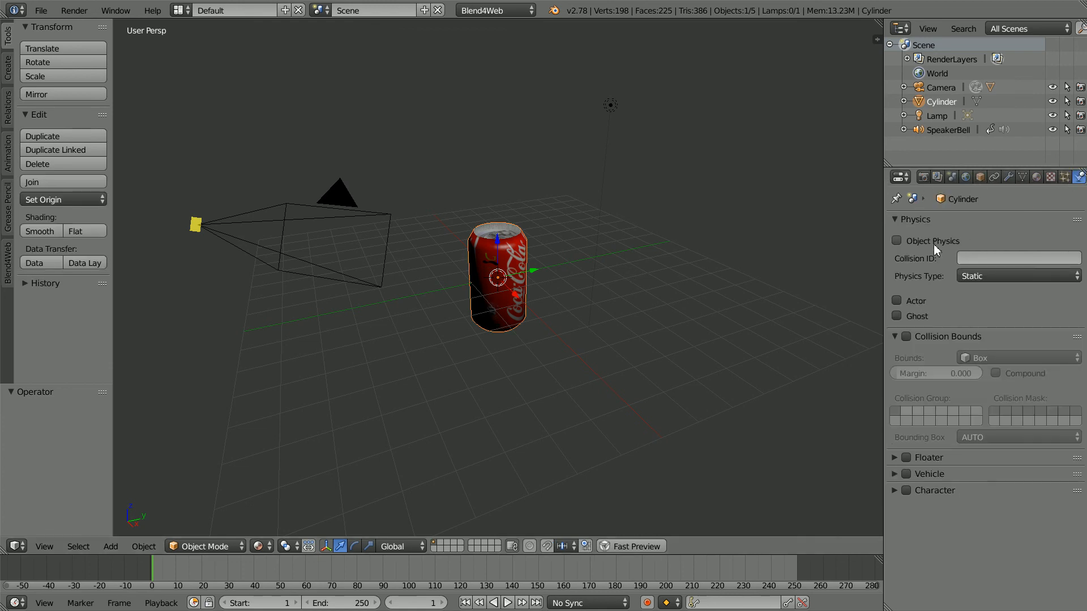
{"action": "left_click", "coordinate": [897, 241]}
{"action": "left_click", "coordinate": [906, 336]}
{"action": "left_click", "coordinate": [992, 358]}
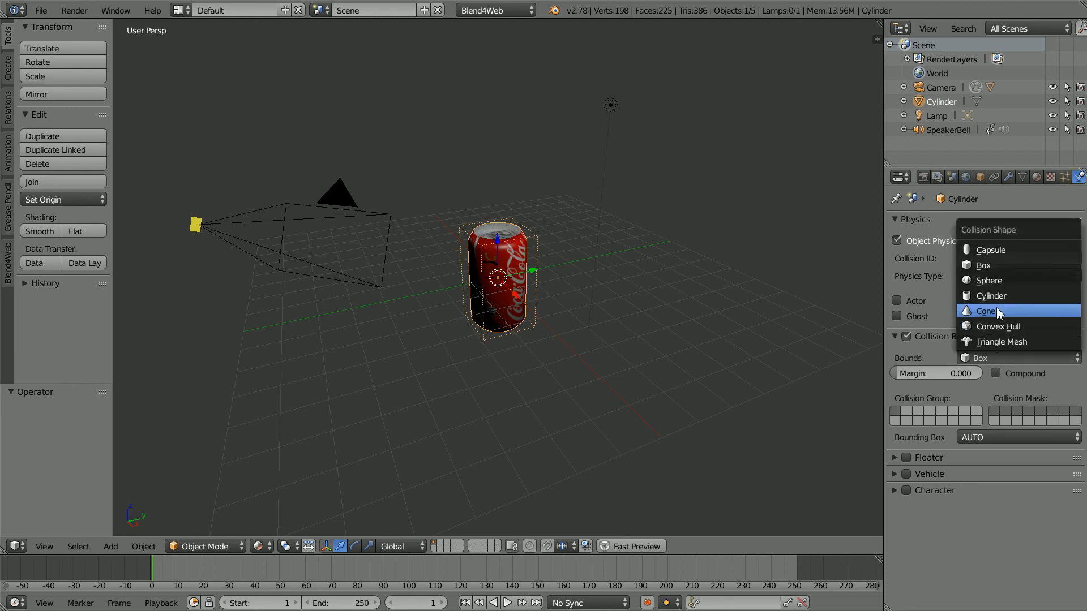
{"action": "left_click", "coordinate": [1016, 298]}
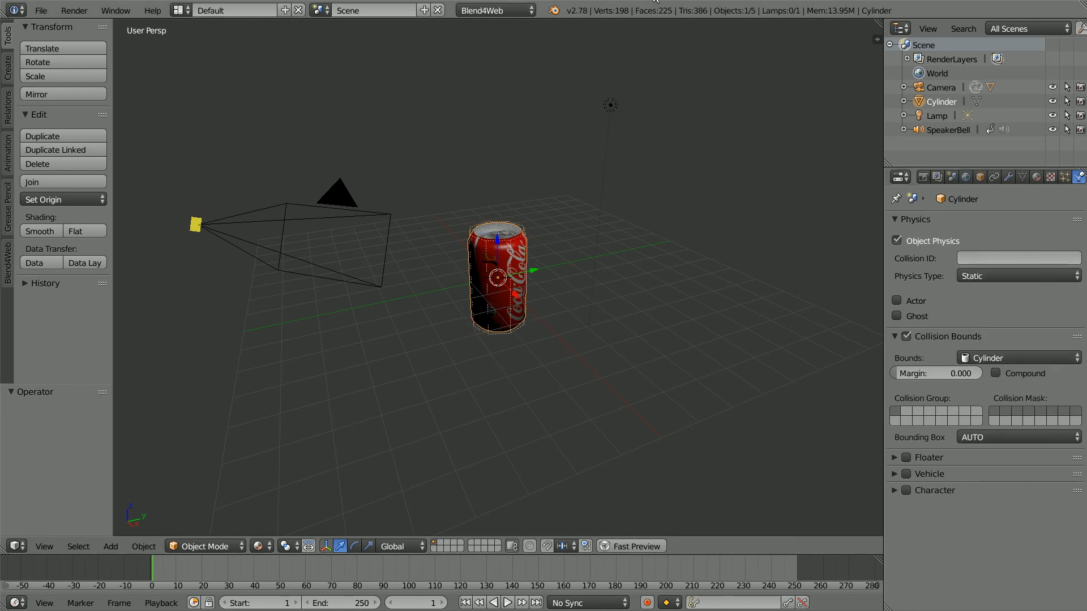
- Scale the Decal object by 4 on all axes and enable its "Apply Scale And ..." export option
{"action": "right_click", "coordinate": [197, 225]}
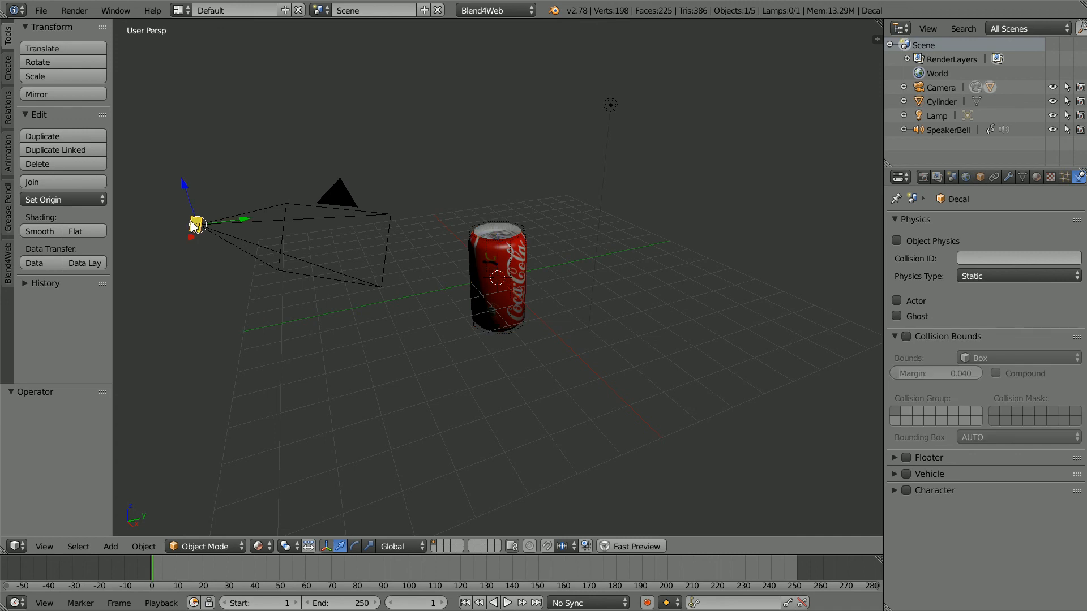
{"action": "left_click", "coordinate": [980, 177]}
{"action": "key", "text": "s"}
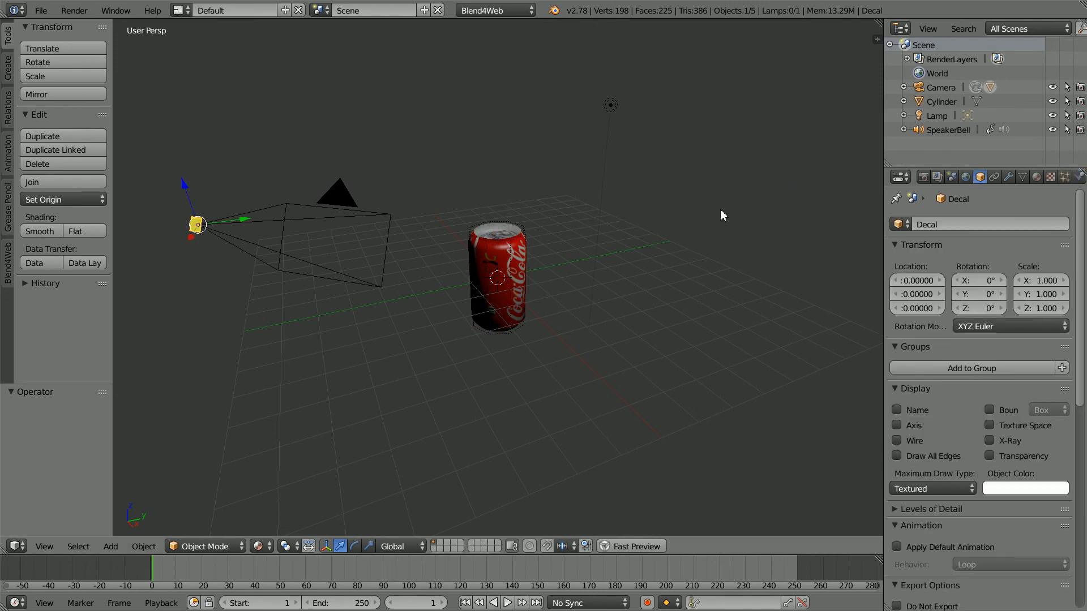
{"action": "type", "text": "4"}
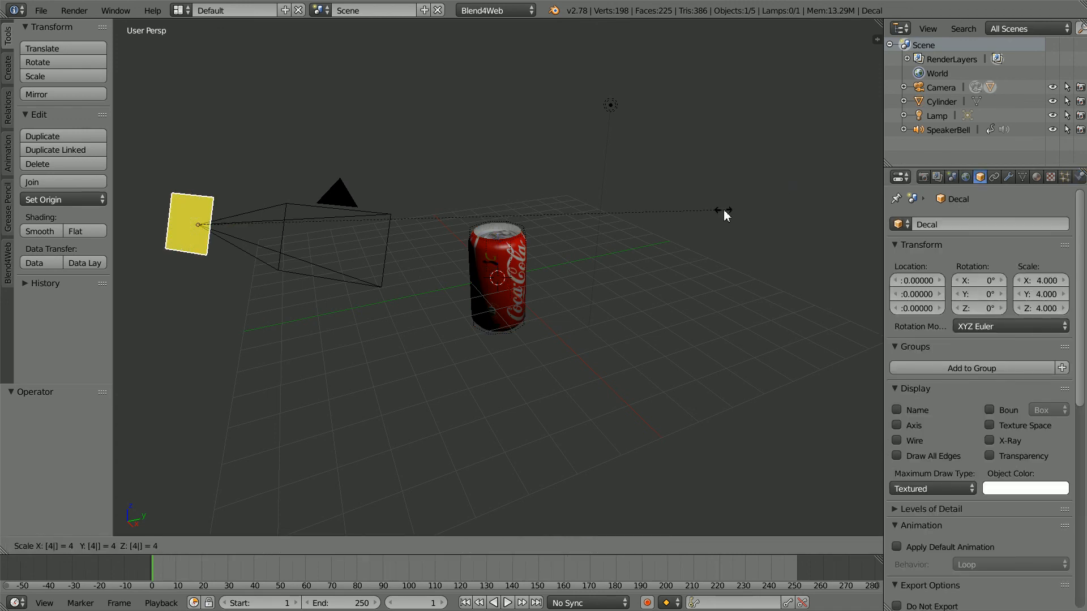
{"action": "key", "text": "Return"}
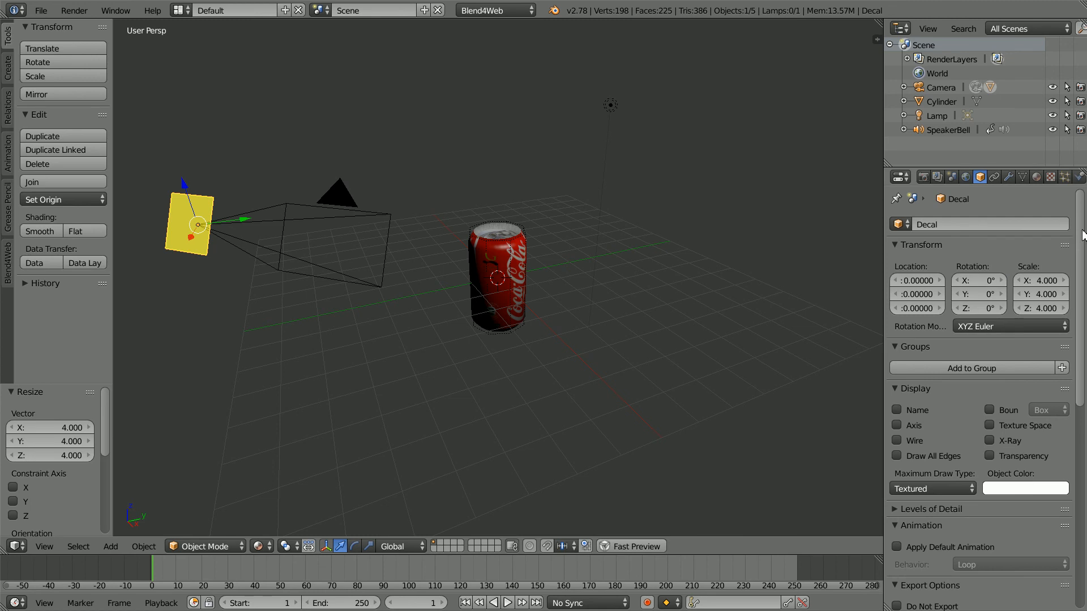
{"action": "scroll", "coordinate": [1082, 235], "scroll_direction": "down", "scroll_amount": 8}
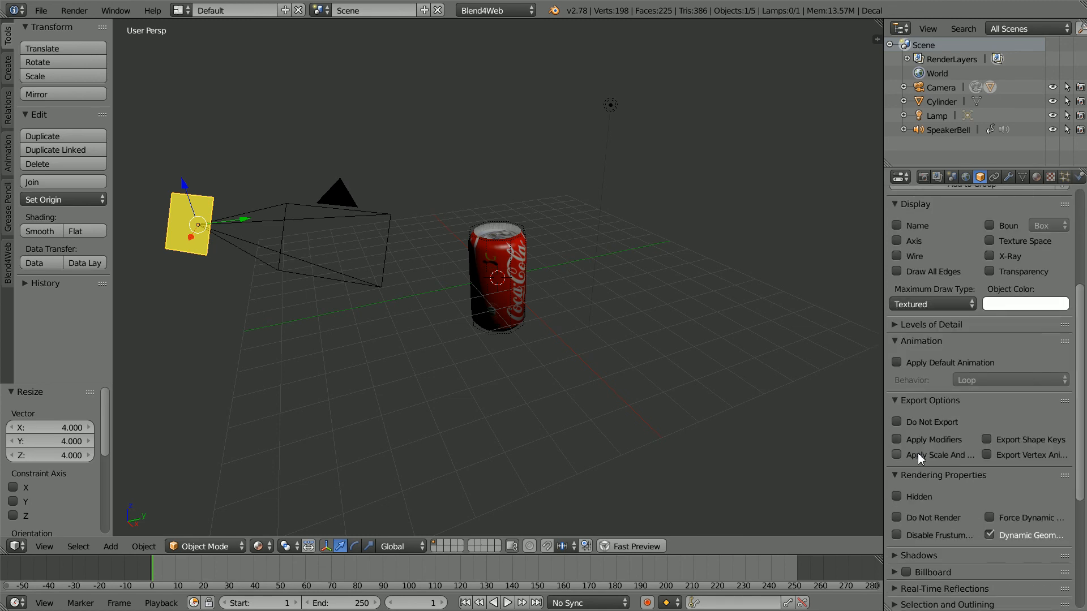
{"action": "left_click", "coordinate": [897, 454]}
- Export the scene as Blend4Web JSON to my_ray_test3.json in the project's assets folder
{"action": "left_click", "coordinate": [42, 11]}
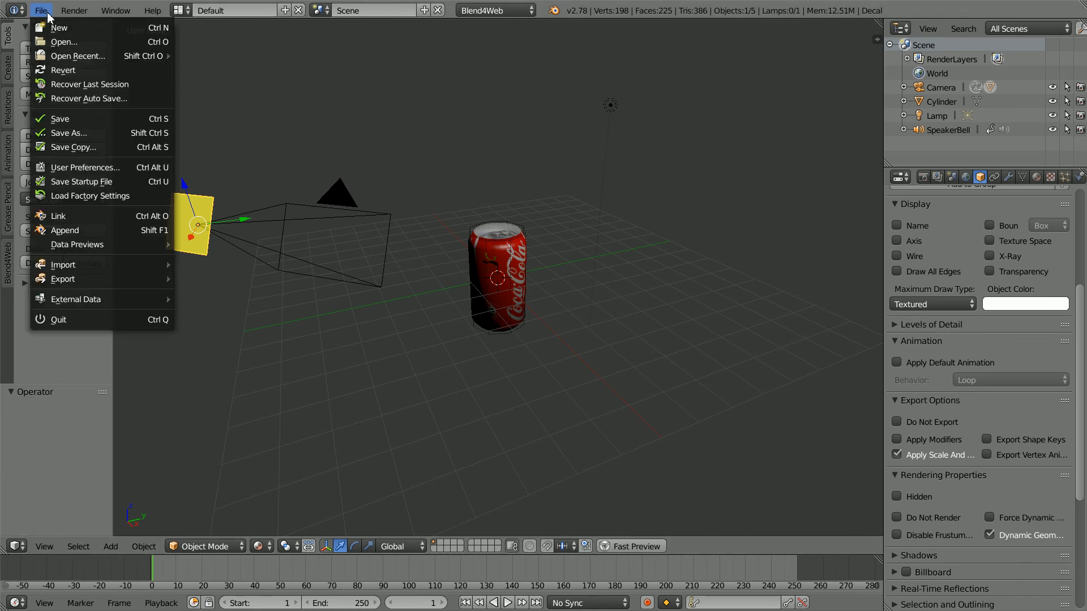
{"action": "mouse_move", "coordinate": [55, 283]}
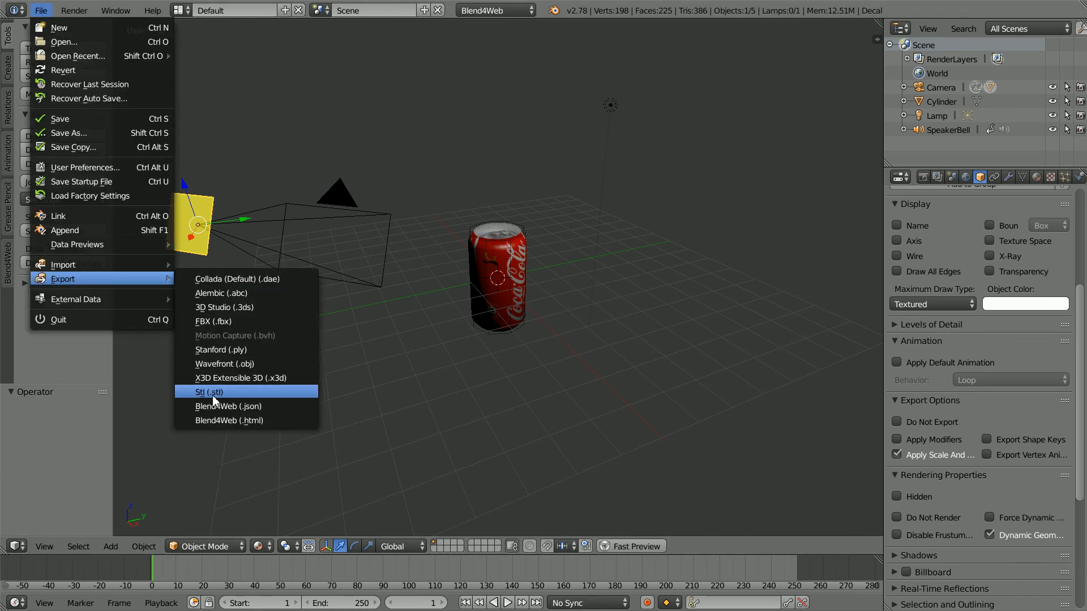
{"action": "left_click", "coordinate": [259, 407]}
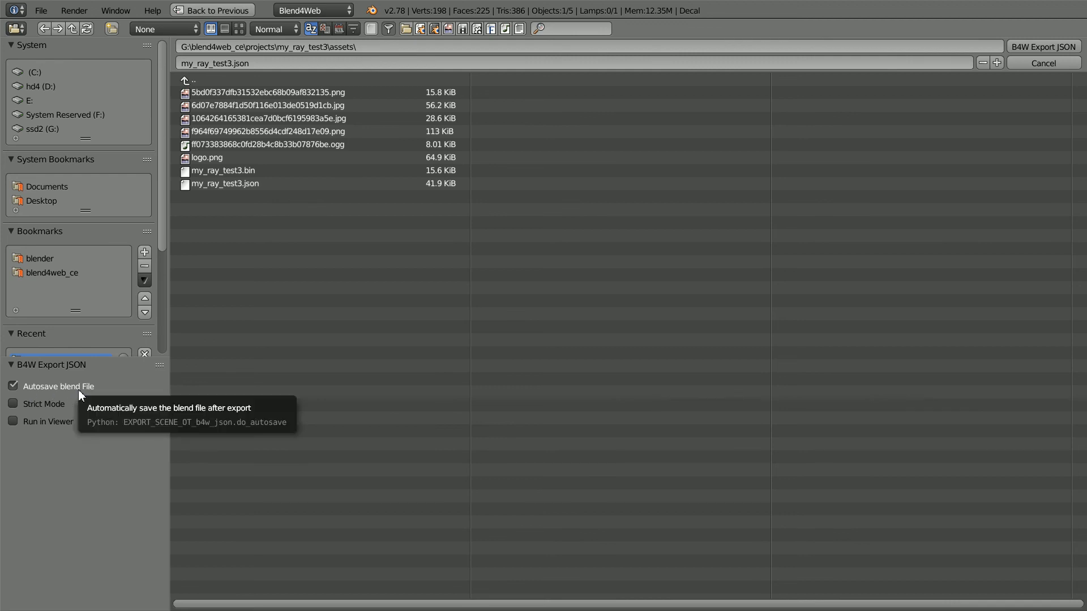
{"action": "left_click", "coordinate": [1031, 48]}
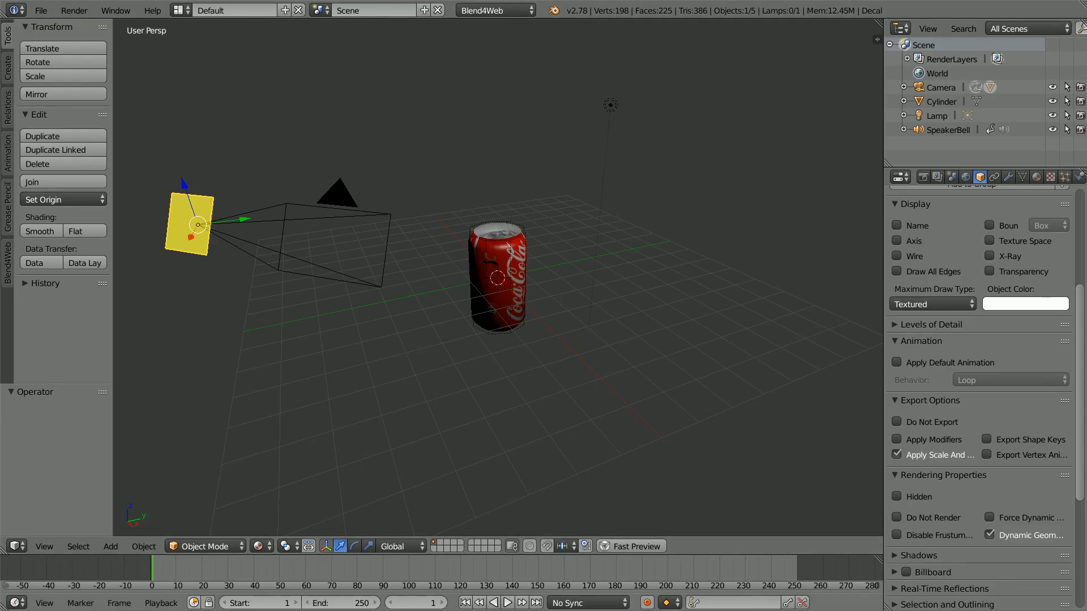
- Switch to the browser, launch the dev page my_ray_test3.html and test placing five decals on different parts of the can
{"action": "key", "text": "alt+Tab"}
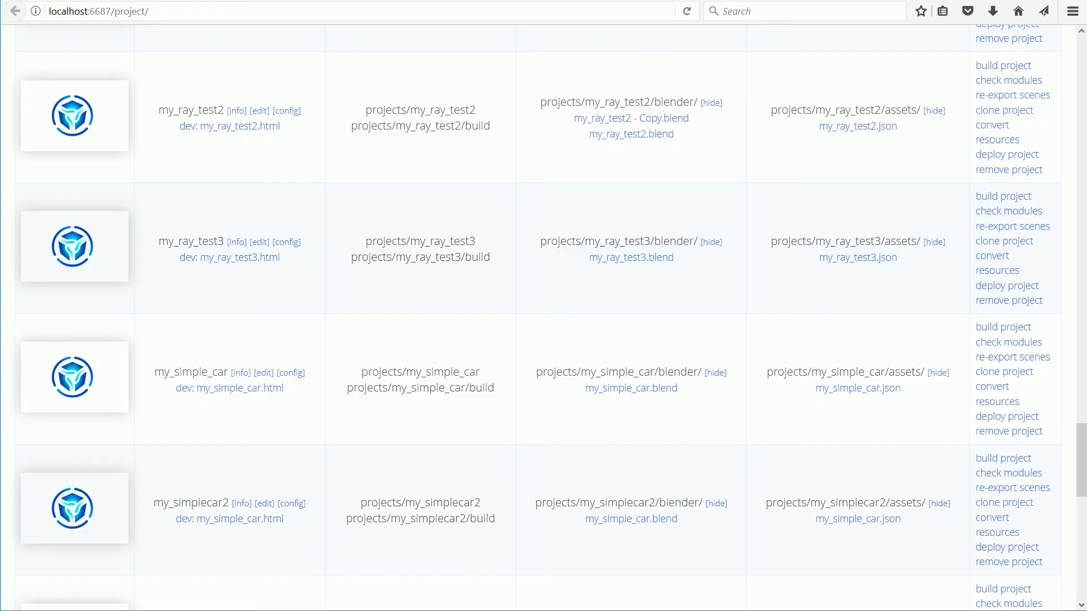
{"action": "left_click", "coordinate": [238, 258]}
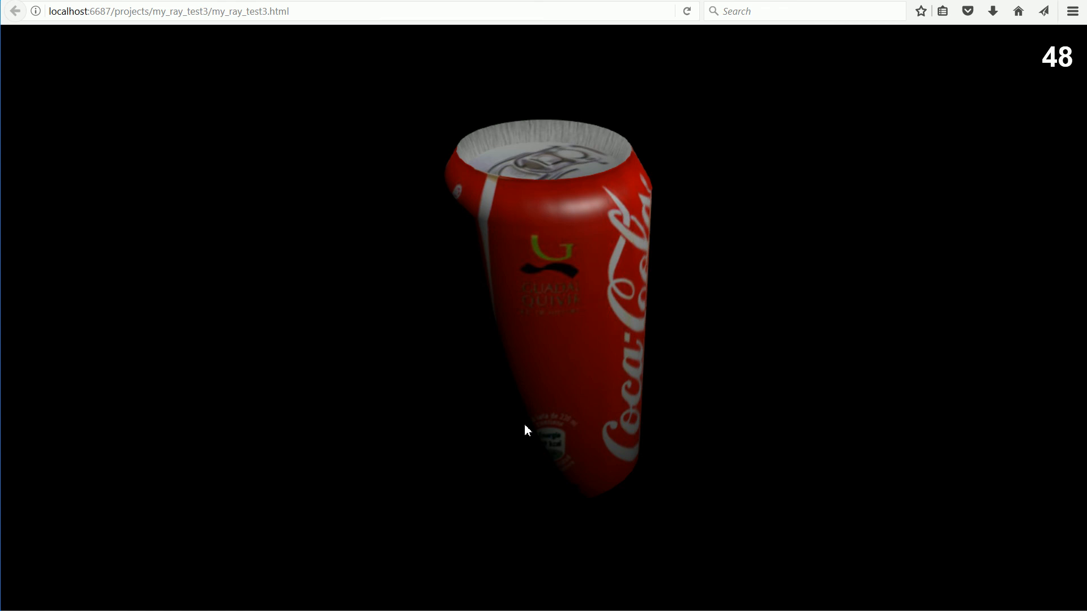
{"action": "left_click", "coordinate": [525, 426]}
{"action": "left_click", "coordinate": [556, 320]}
{"action": "left_click", "coordinate": [556, 164]}
{"action": "left_click", "coordinate": [470, 375]}
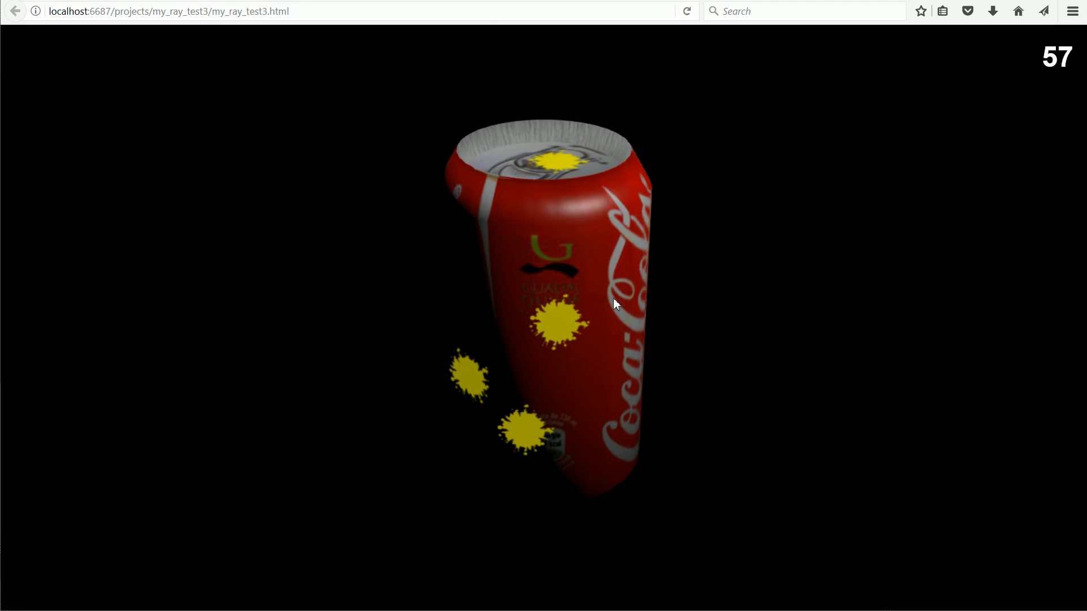
{"action": "left_click", "coordinate": [602, 416]}
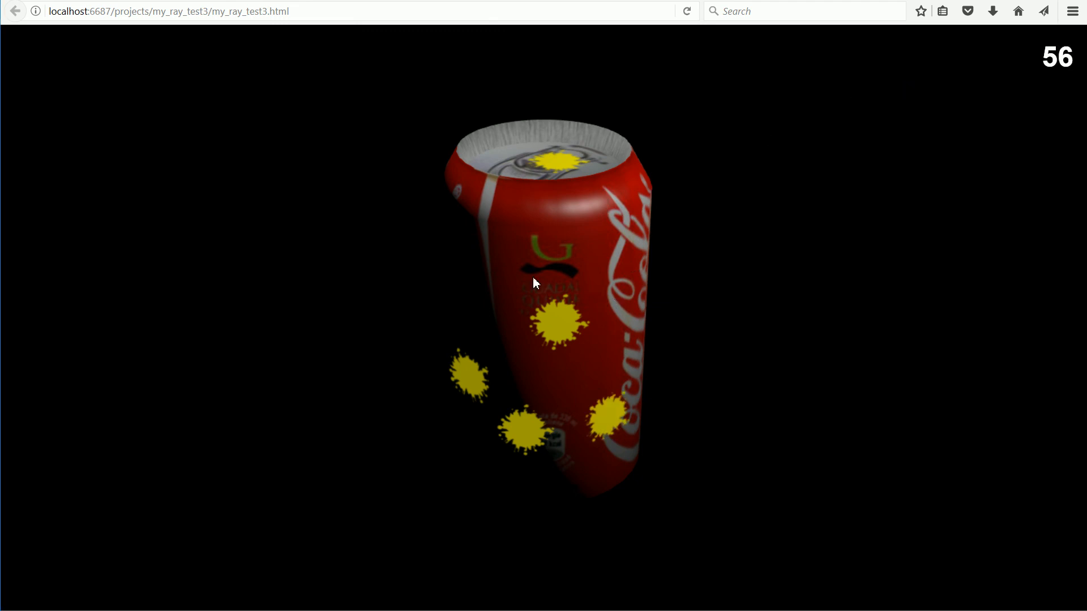